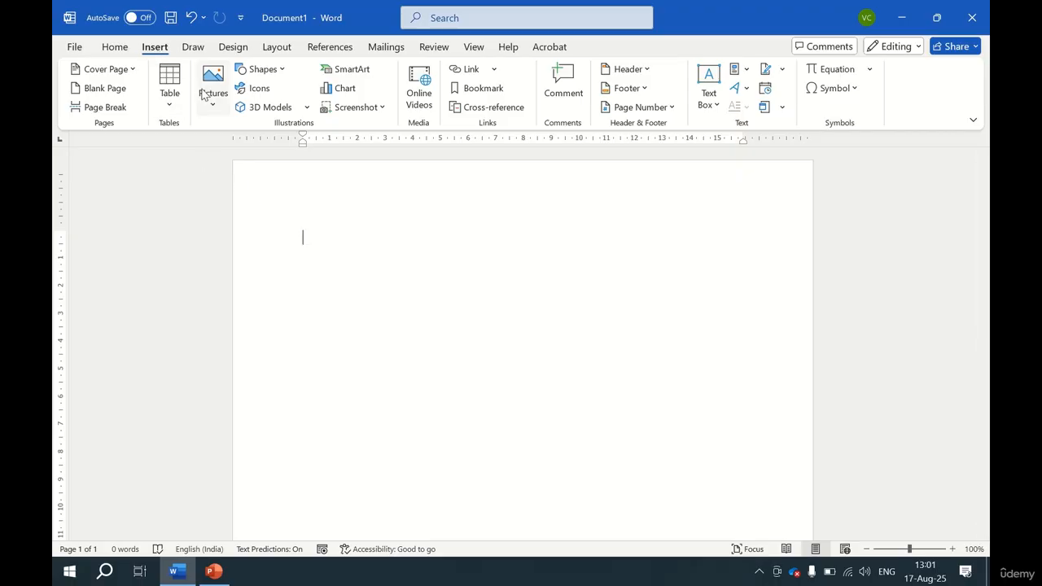
# Insert the Entero.png picture from this device, then delete it again.
pyautogui.click(214, 110)
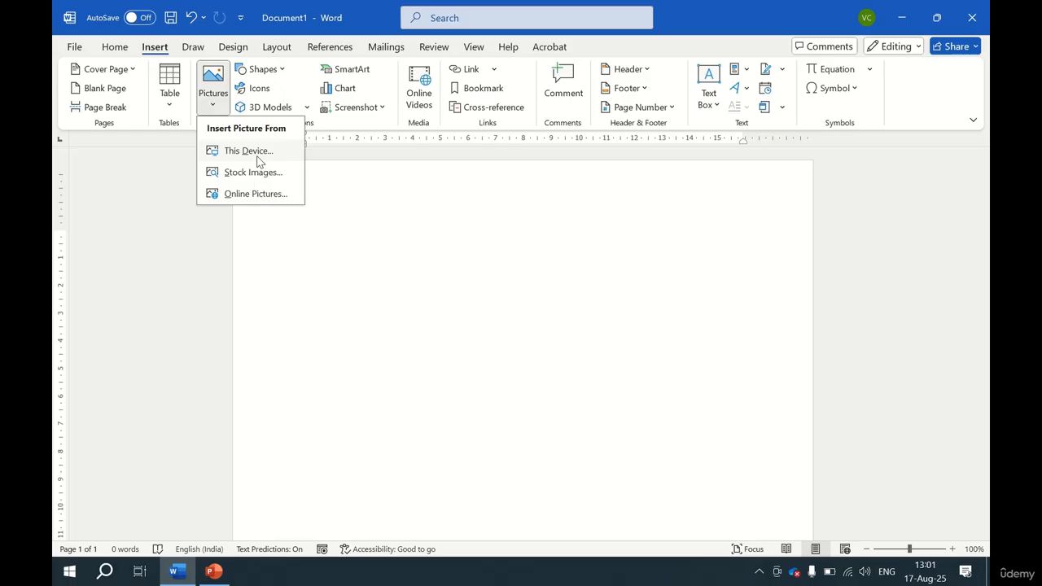
pyautogui.click(258, 156)
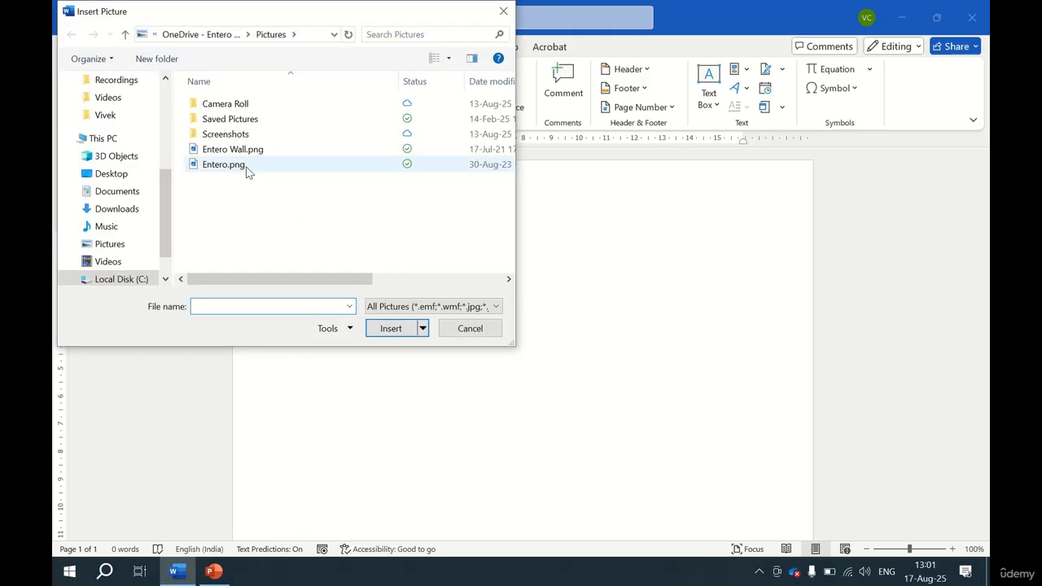
pyautogui.click(244, 166)
pyautogui.click(390, 329)
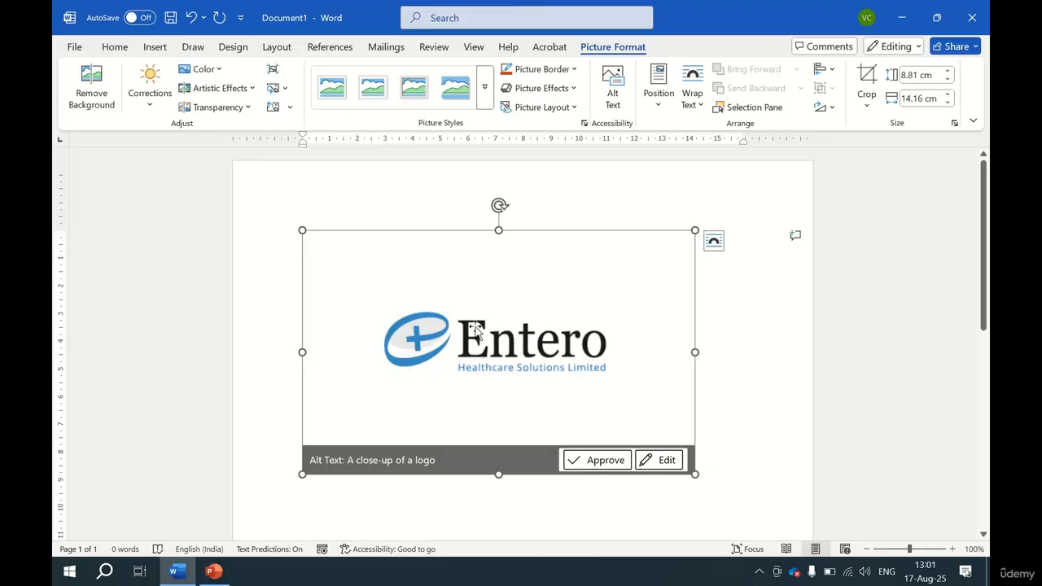
pyautogui.press('Delete')
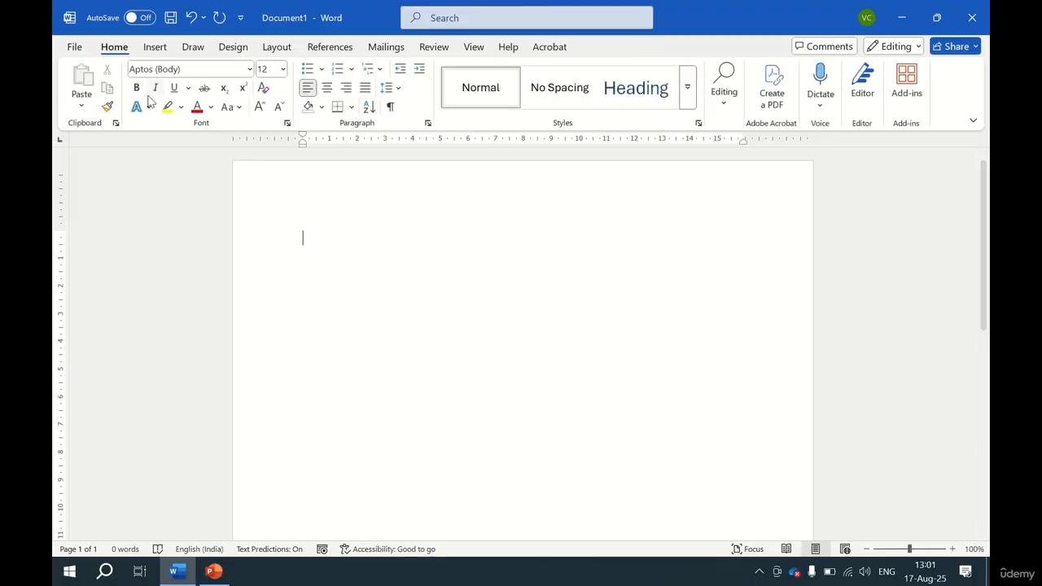
# Insert the elephants photo from an online picture search for Animals, then delete it.
pyautogui.click(155, 47)
pyautogui.click(213, 108)
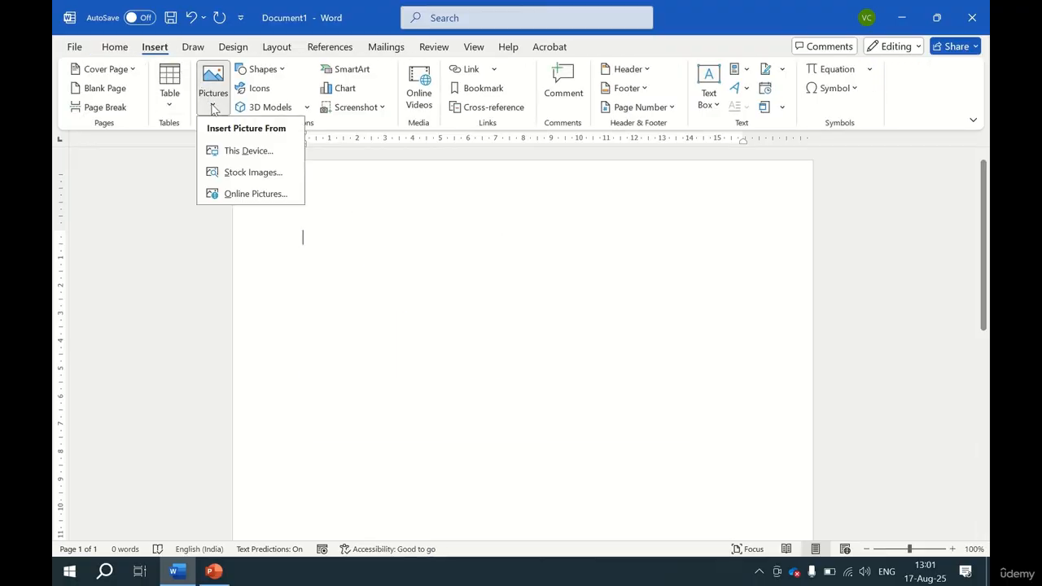
pyautogui.click(263, 196)
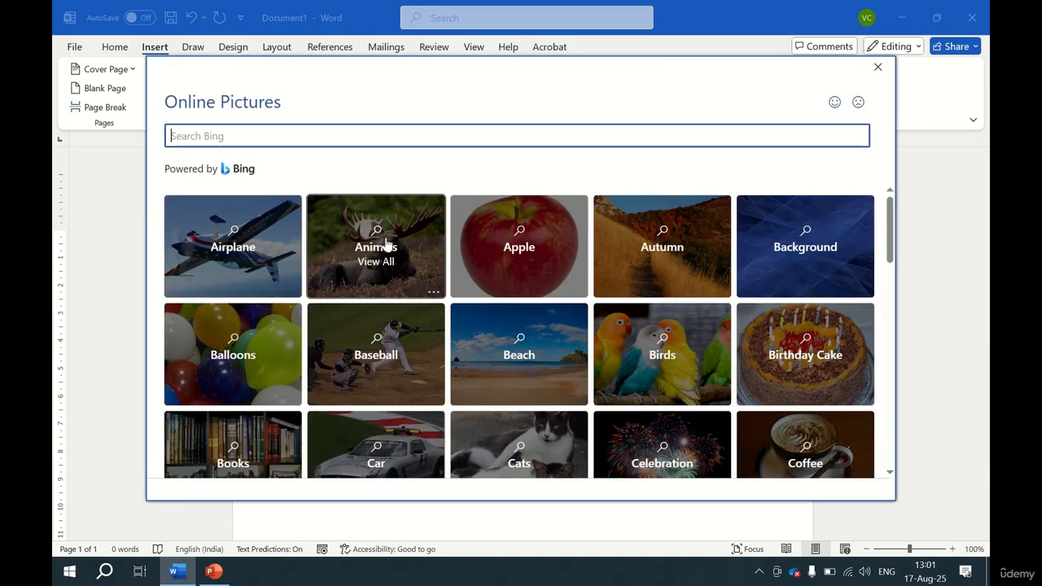
pyautogui.click(370, 227)
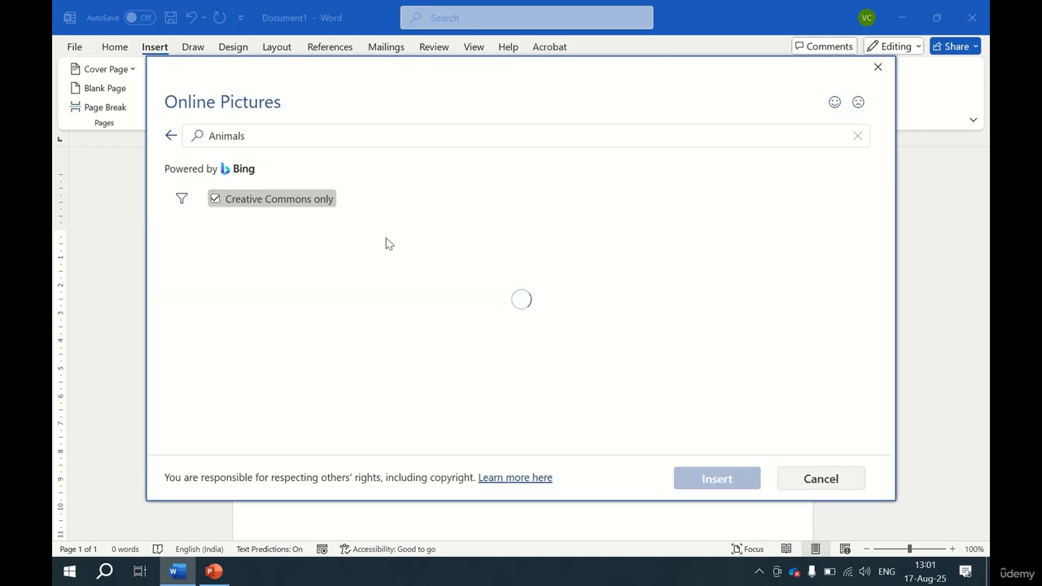
pyautogui.click(480, 277)
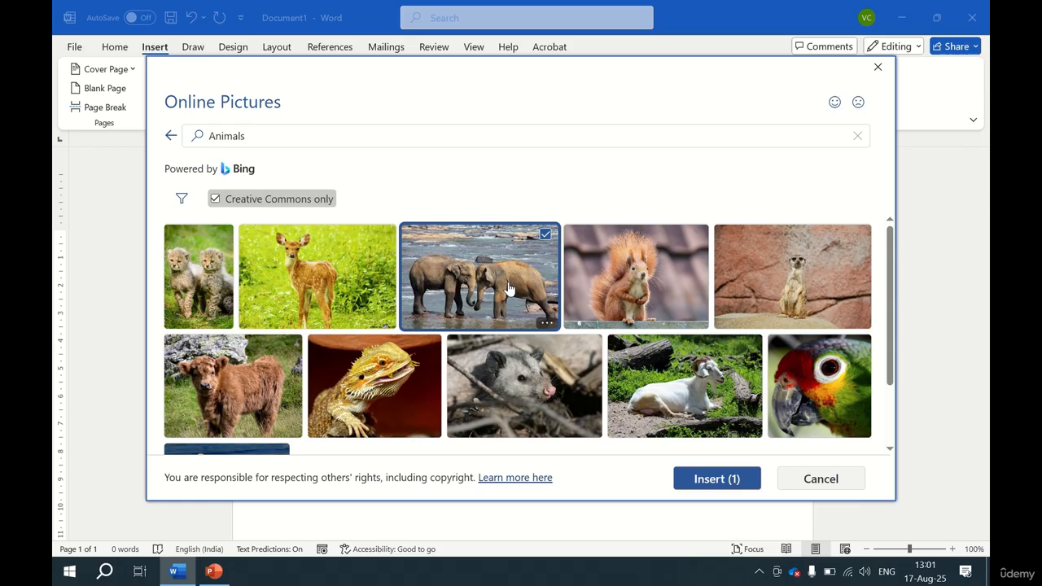
pyautogui.click(732, 482)
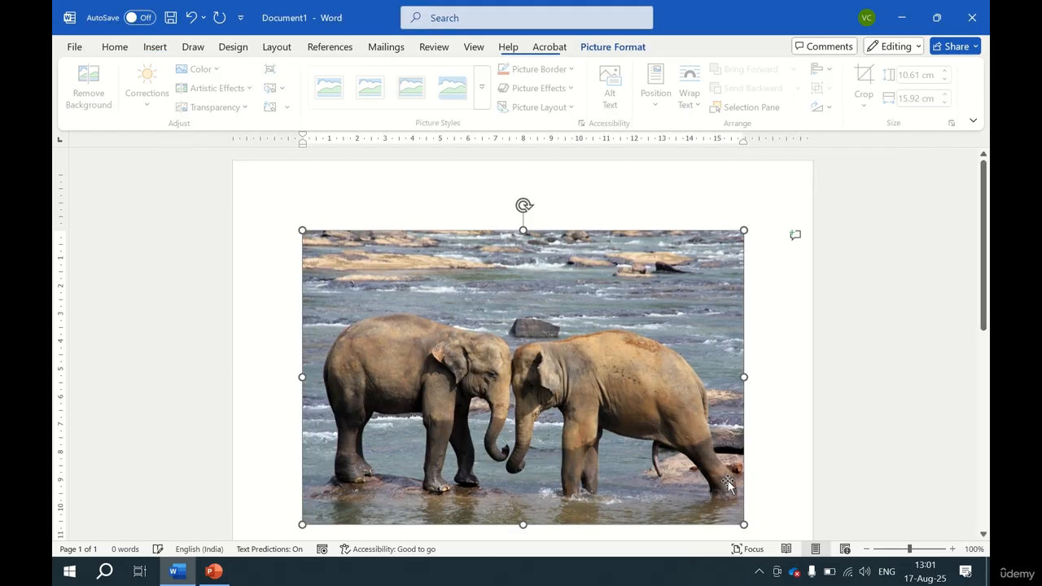
pyautogui.press('Delete')
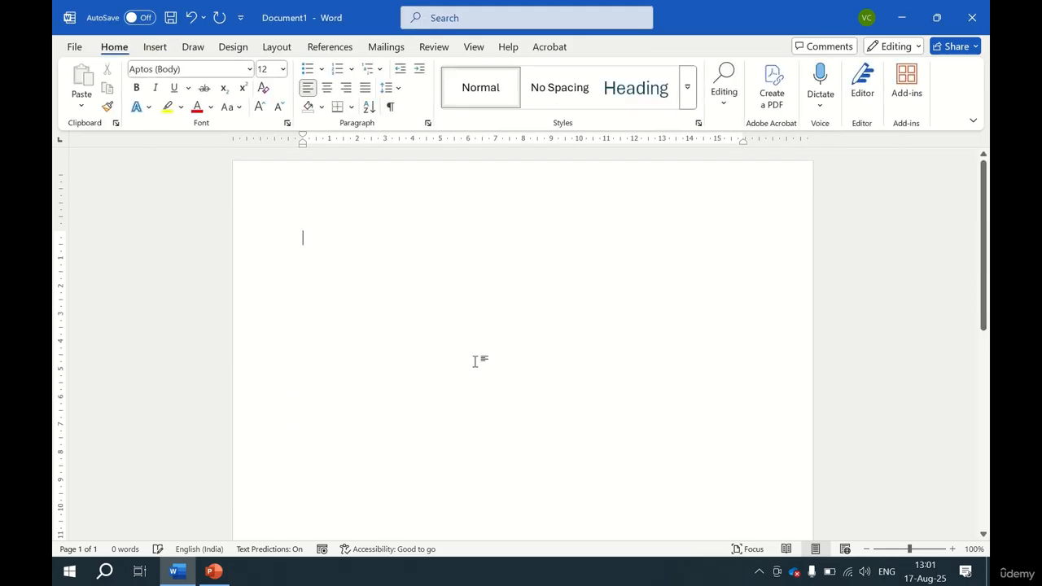
# Insert the pink flower photo from the stock images, then delete it.
pyautogui.click(160, 48)
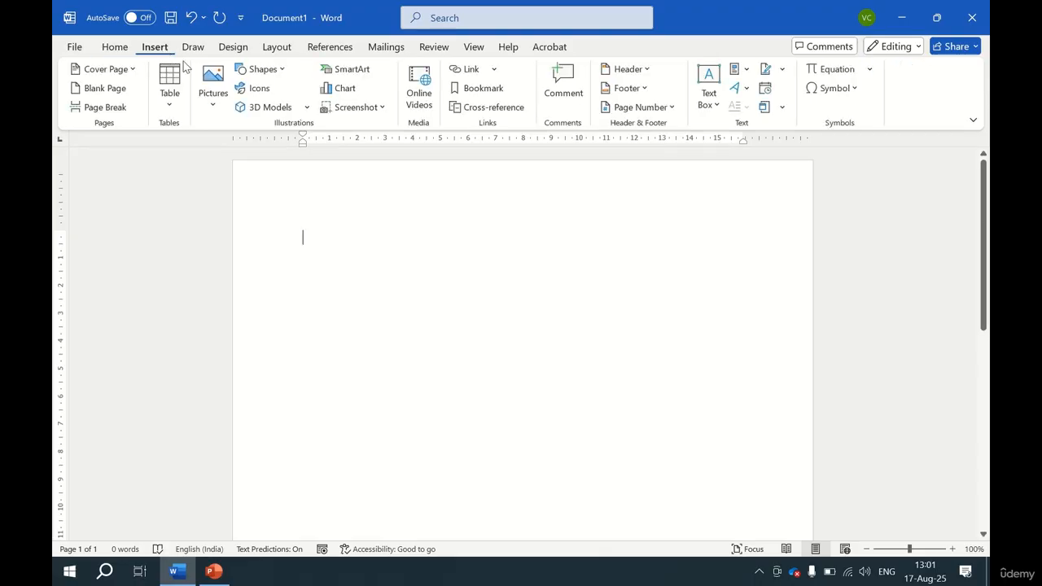
pyautogui.click(211, 104)
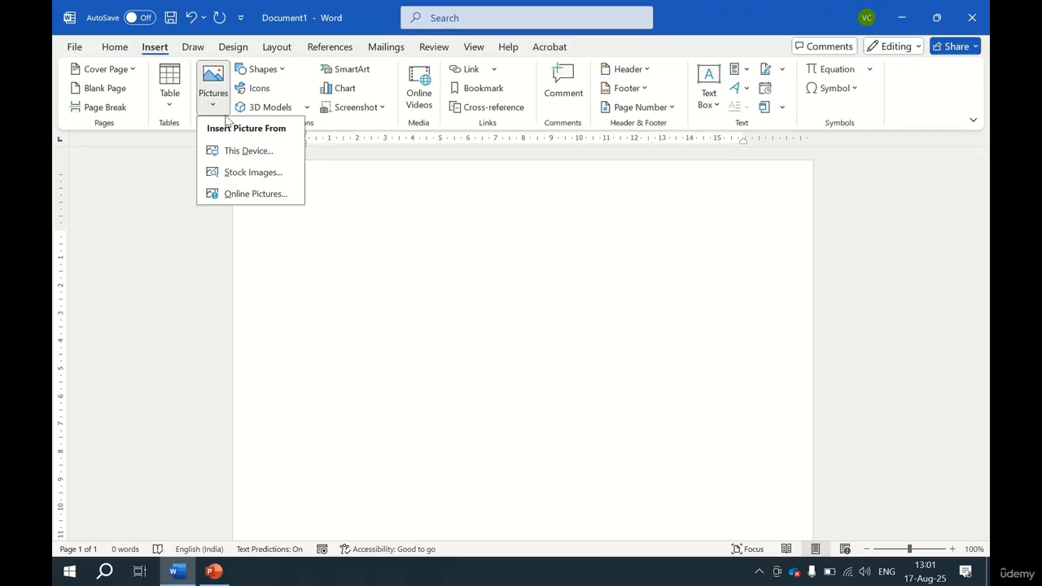
pyautogui.click(254, 173)
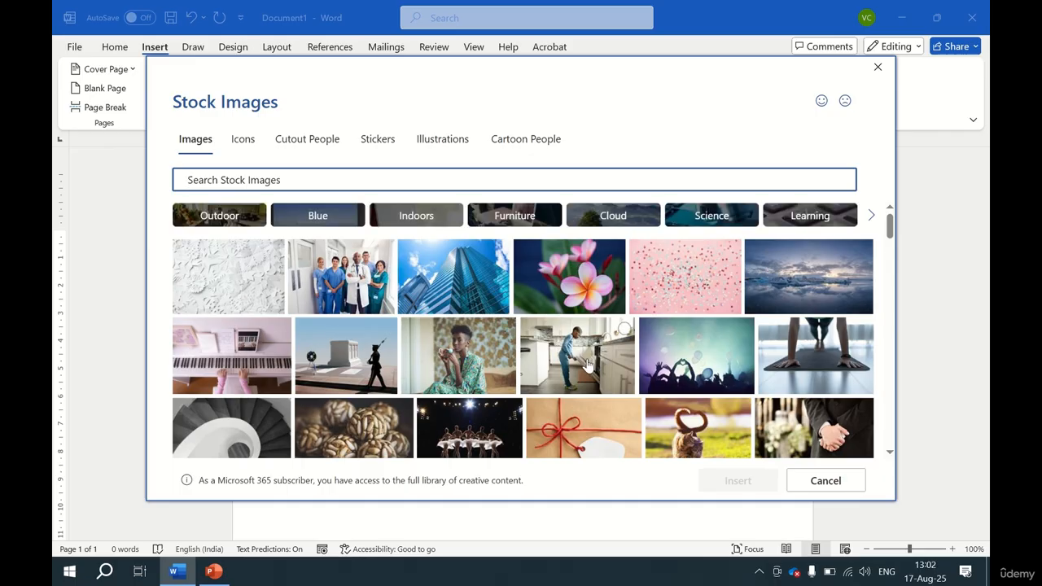
pyautogui.click(552, 269)
pyautogui.click(733, 479)
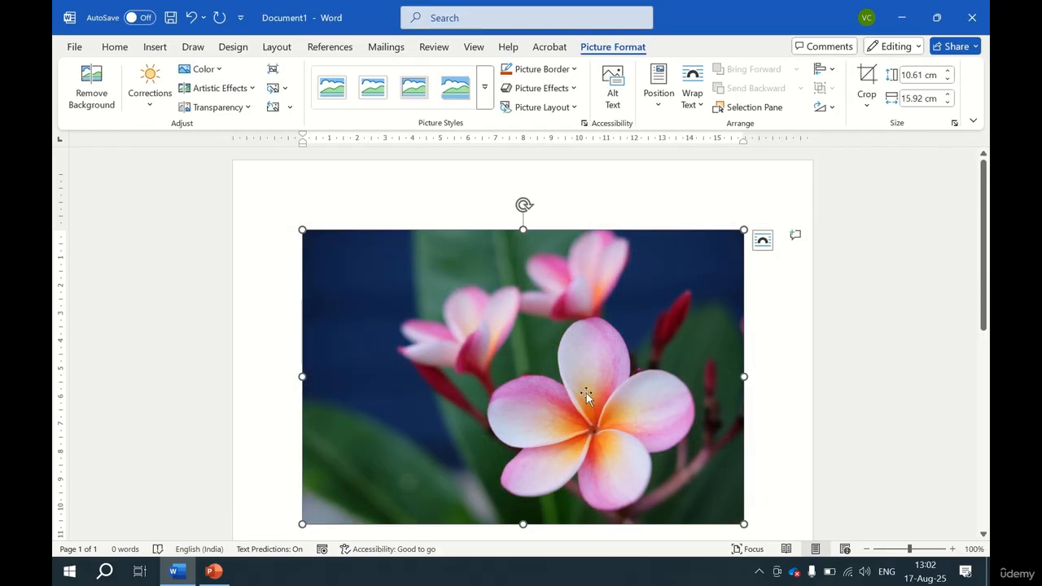
pyautogui.press('Delete')
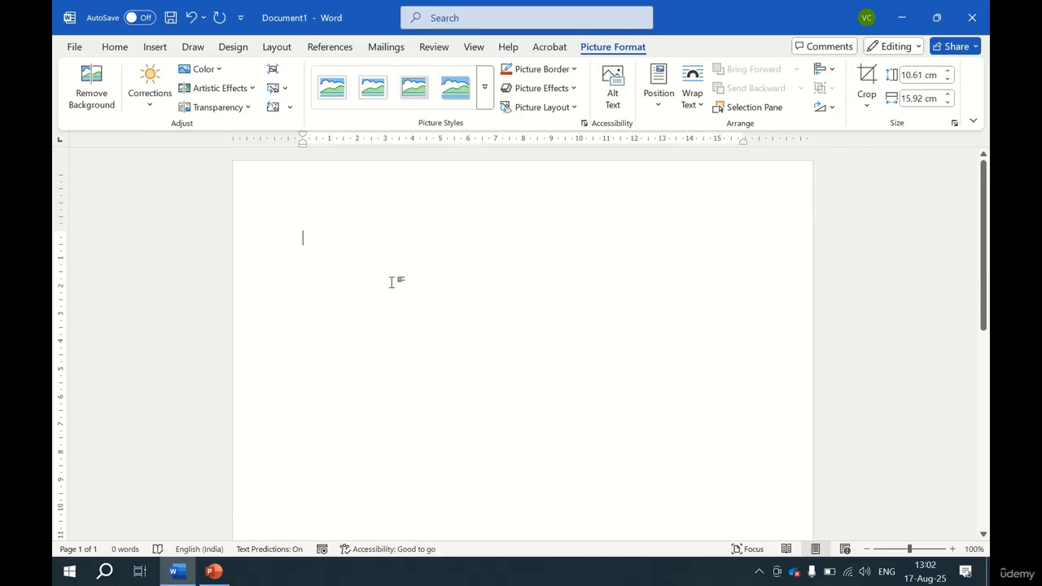
# Insert the Entero.png picture from this device.
pyautogui.click(155, 46)
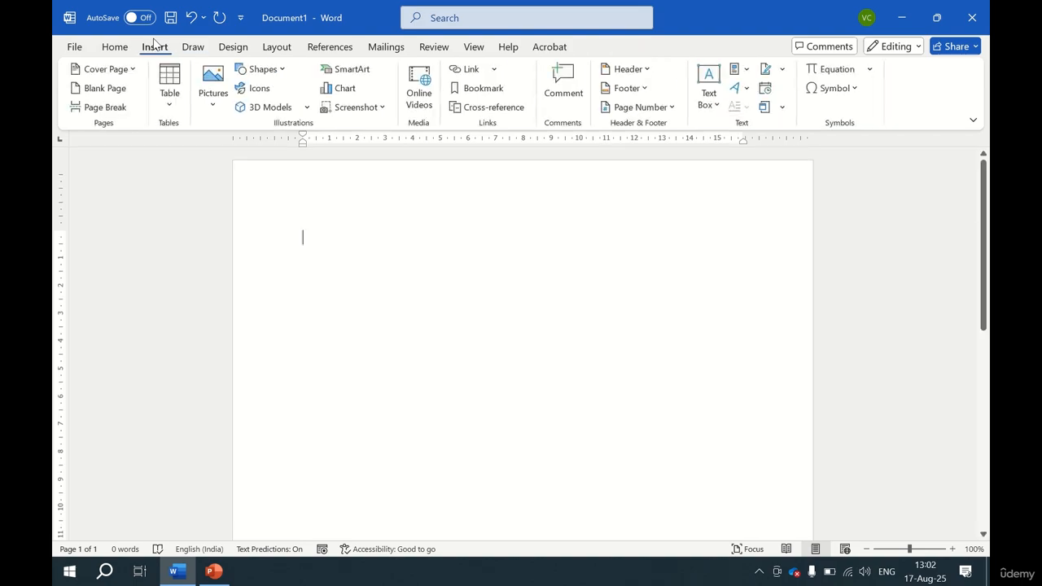
pyautogui.click(212, 81)
pyautogui.click(252, 152)
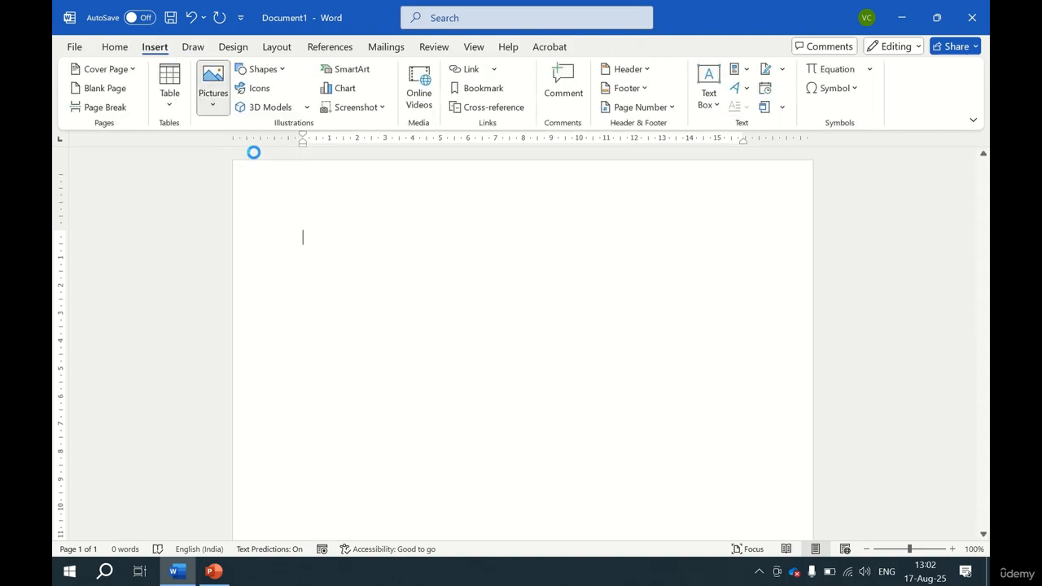
pyautogui.click(268, 159)
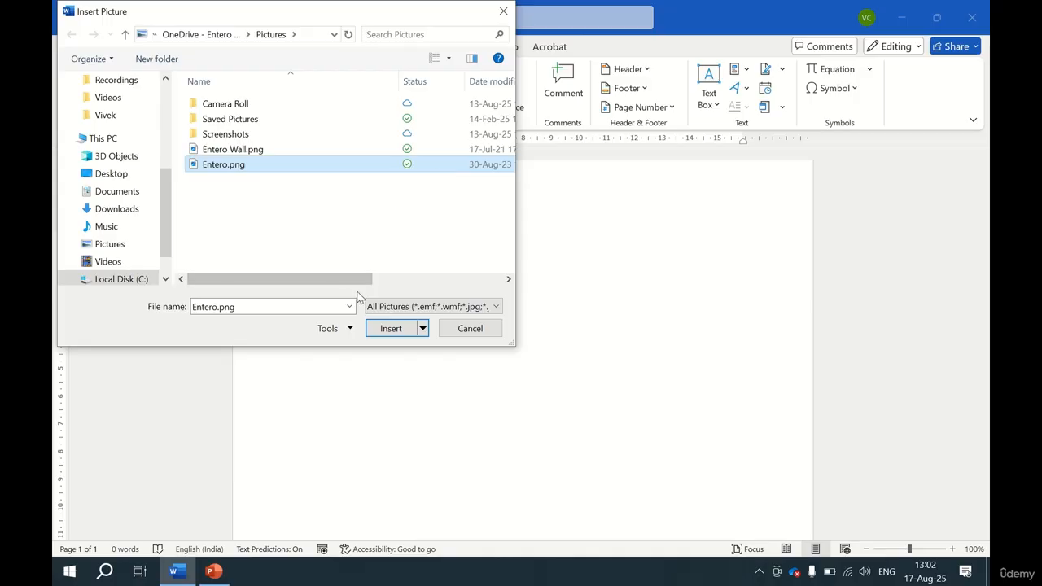
pyautogui.click(384, 325)
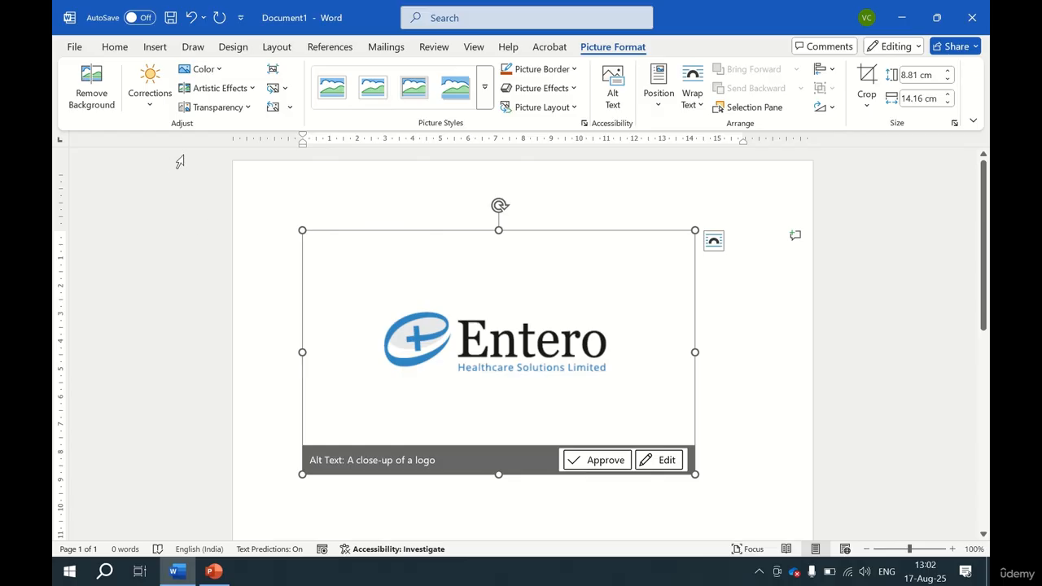
# Remove the logo's background, marking the icon and lettering as areas to keep, and keep the changes.
pyautogui.click(89, 96)
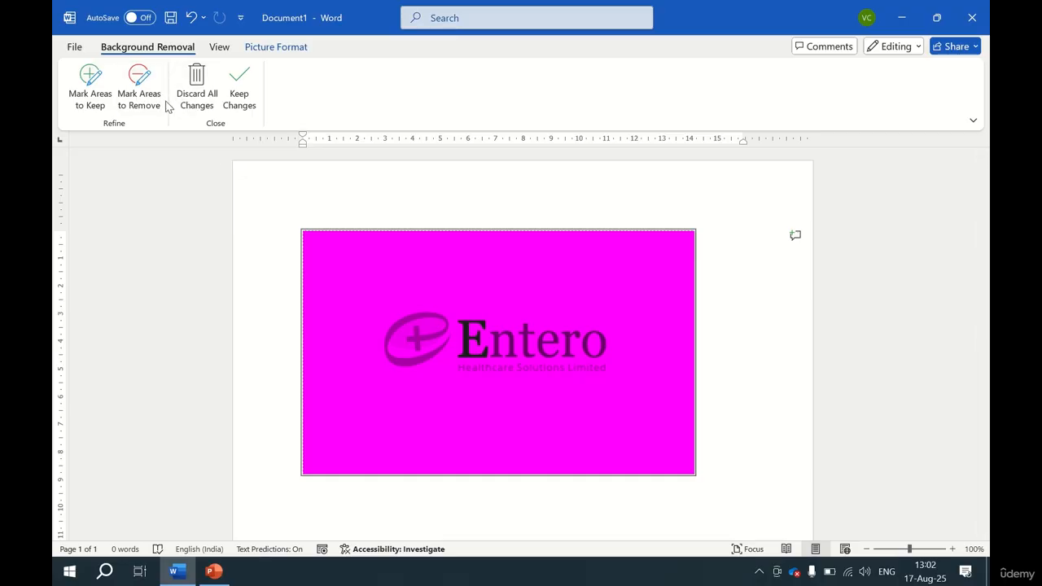
pyautogui.click(90, 96)
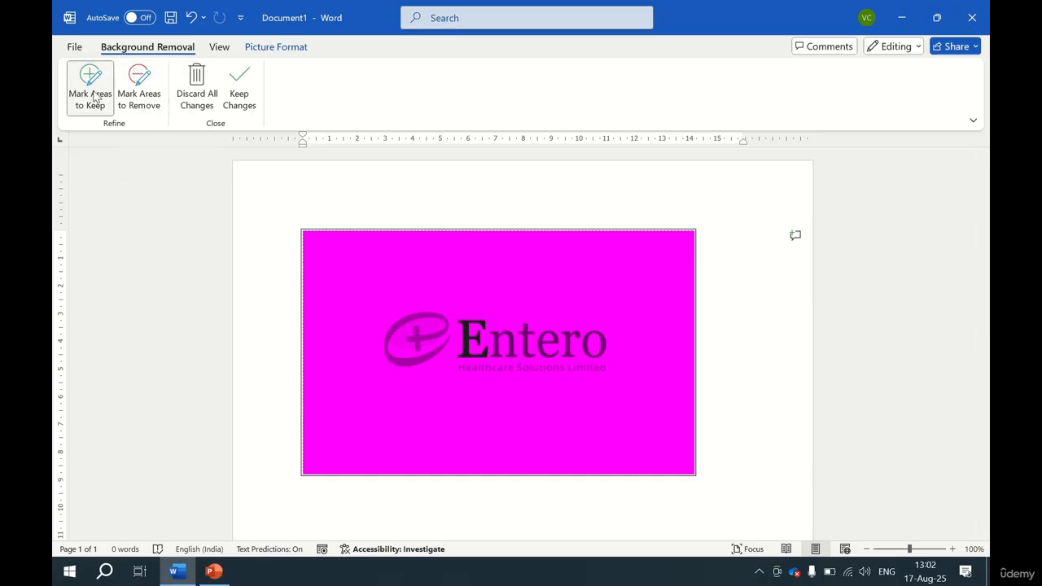
pyautogui.click(445, 334)
pyautogui.moveTo(416, 334); pyautogui.dragTo(446, 329)
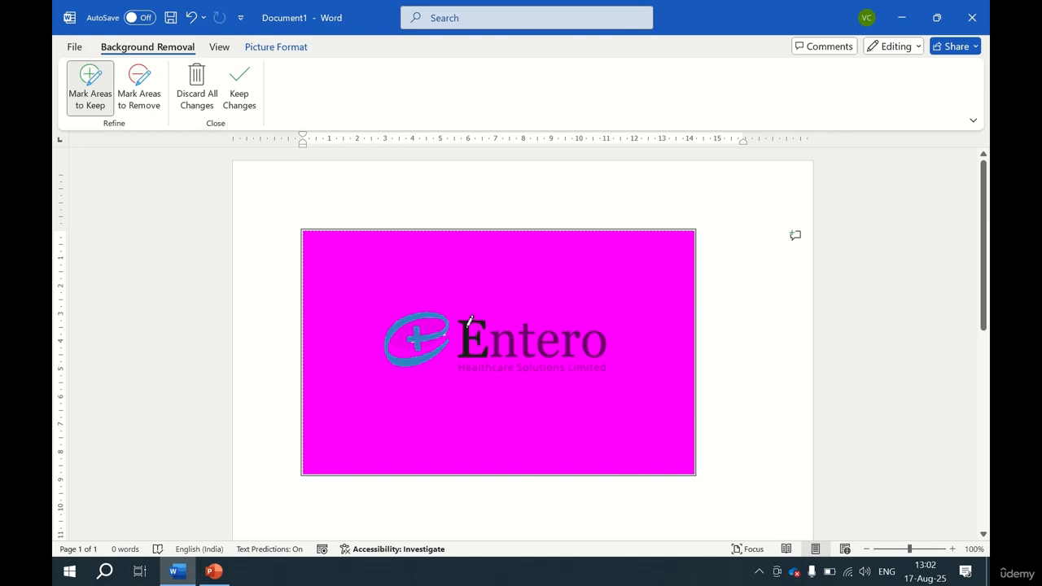
pyautogui.moveTo(468, 327); pyautogui.dragTo(472, 373)
pyautogui.moveTo(476, 336); pyautogui.dragTo(582, 336)
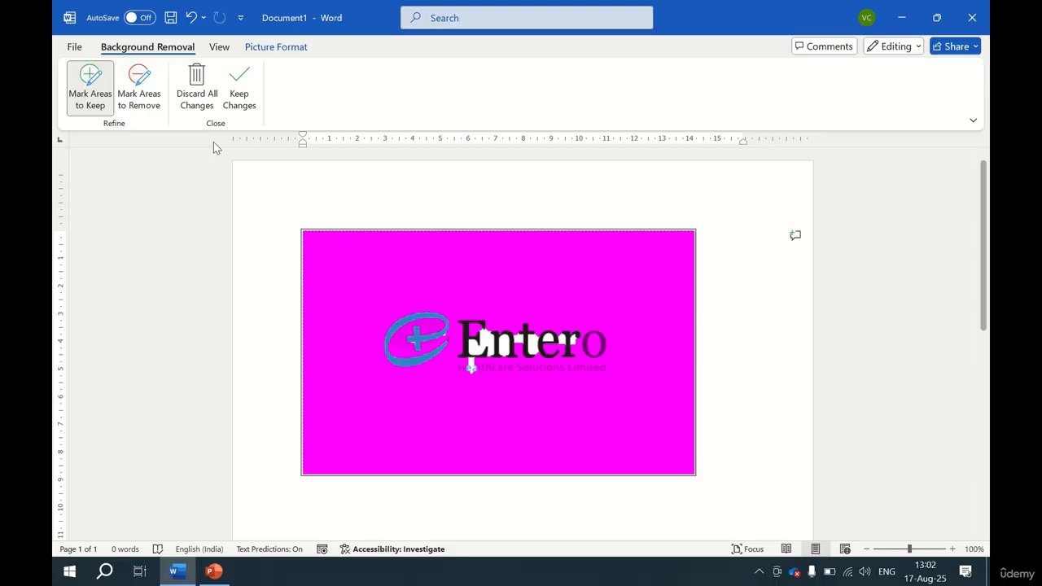
pyautogui.click(252, 91)
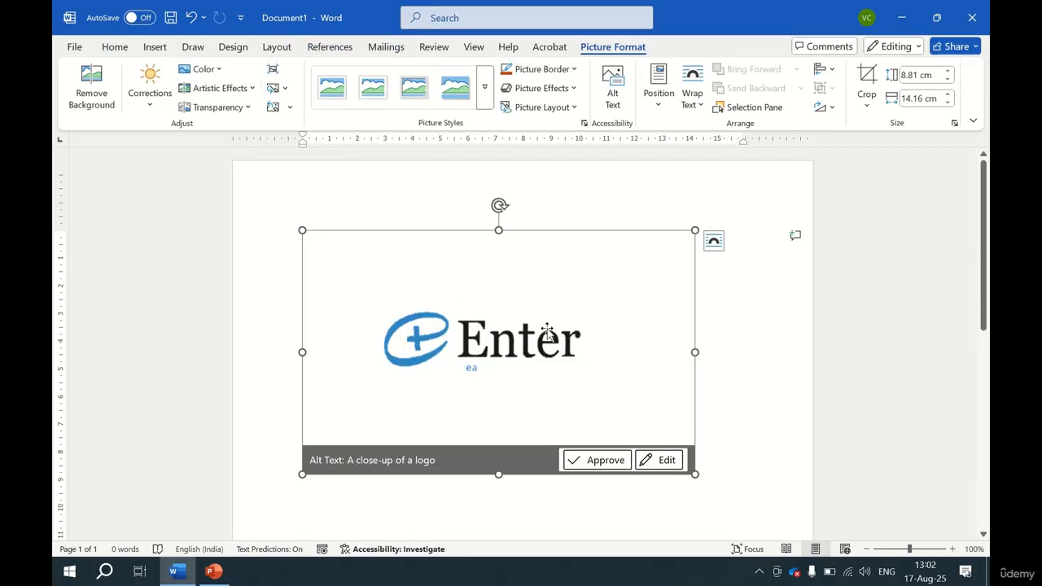
# Undo the background removal and discard all its changes.
pyautogui.hotkey('ctrl', 'z')
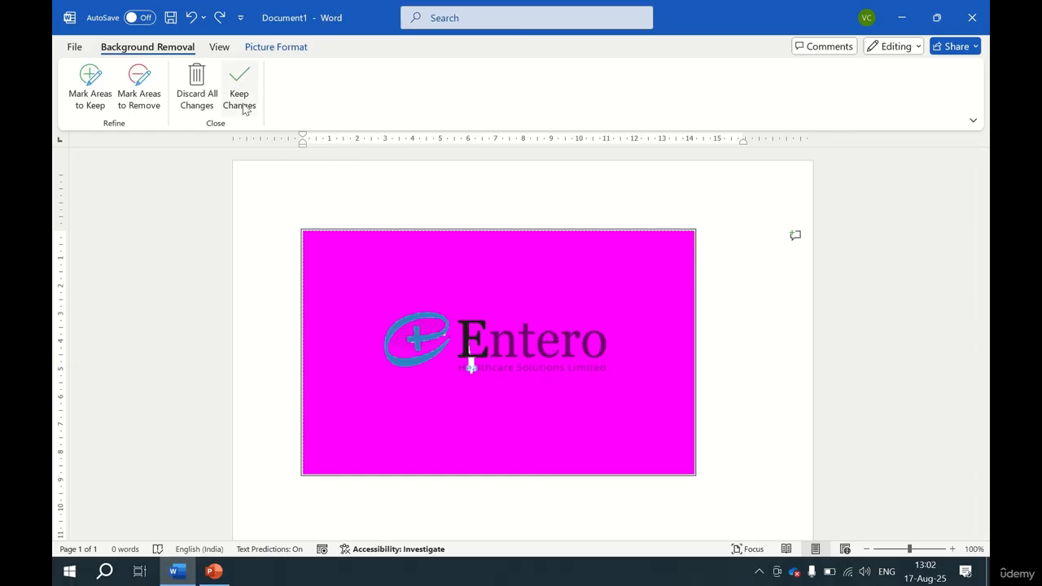
pyautogui.click(197, 89)
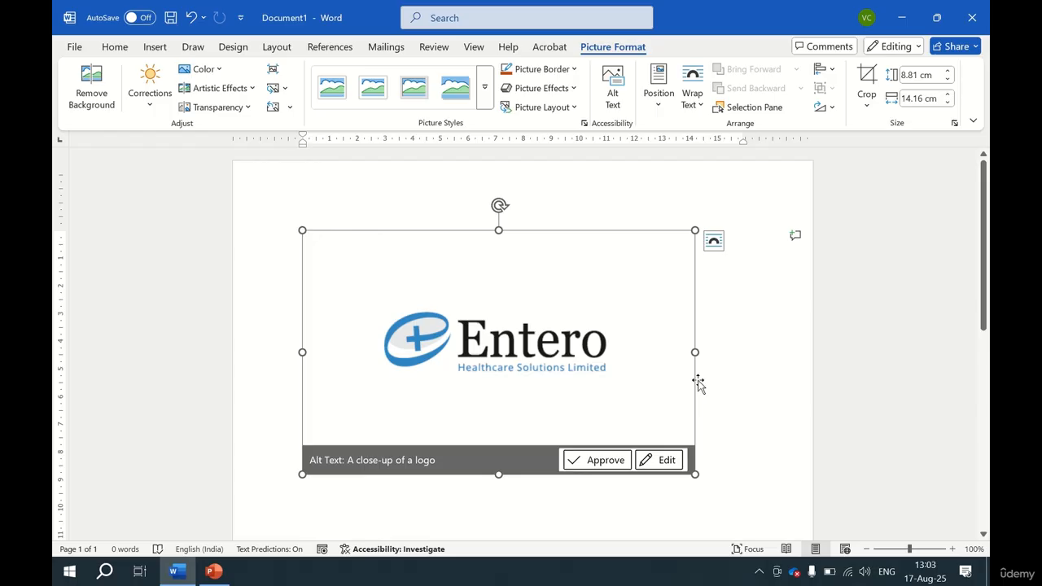
# Select the logo and browse its Corrections, Color, Artistic Effects and Transparency galleries without applying any.
pyautogui.click(727, 377)
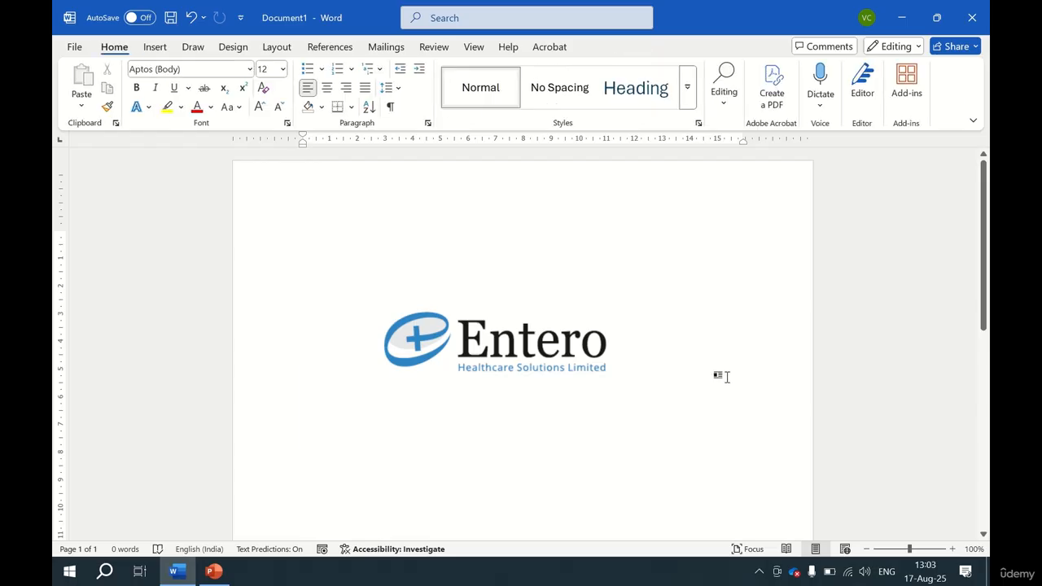
pyautogui.click(519, 351)
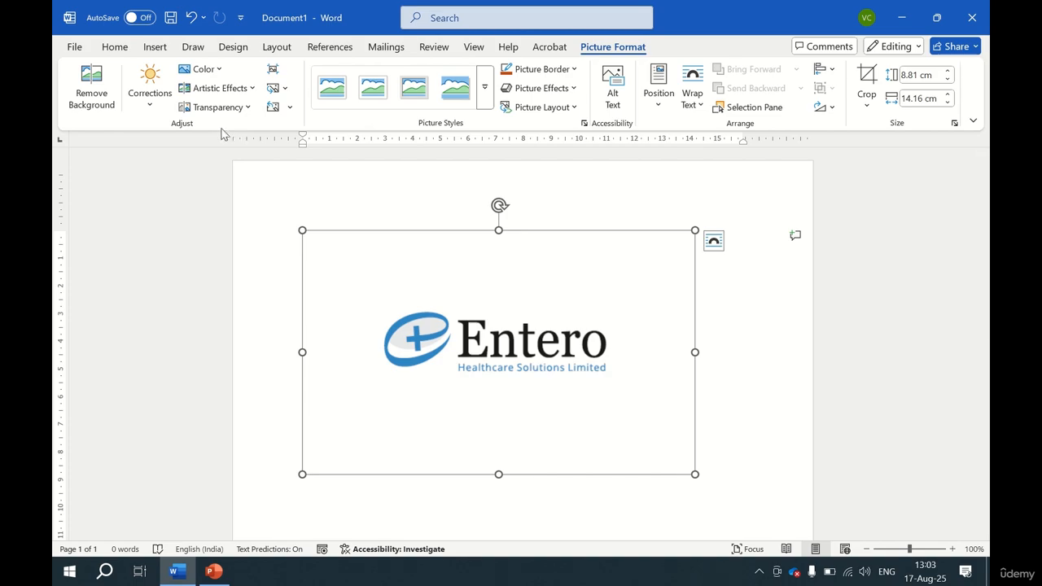
pyautogui.click(158, 109)
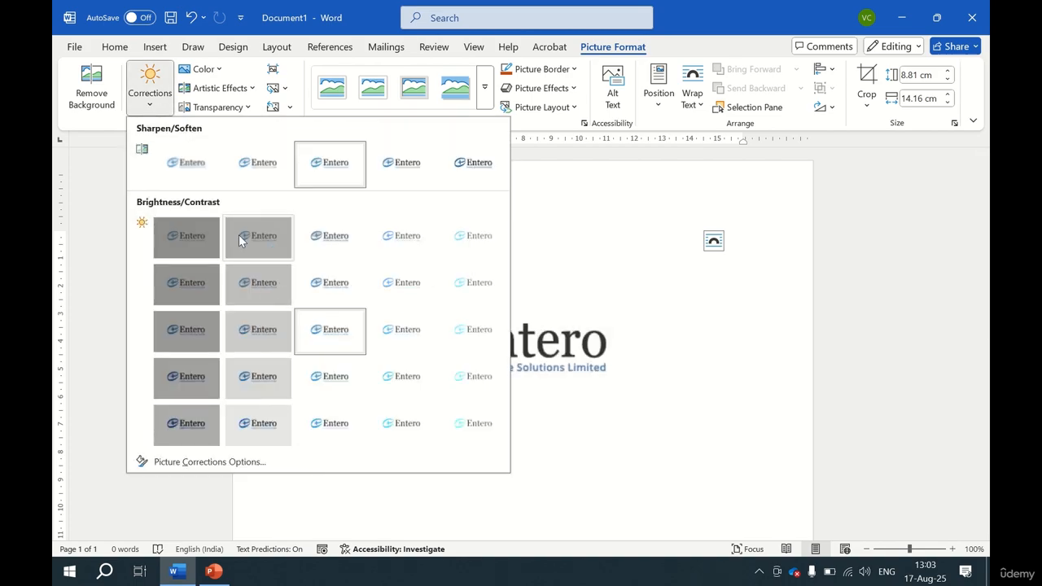
pyautogui.click(219, 70)
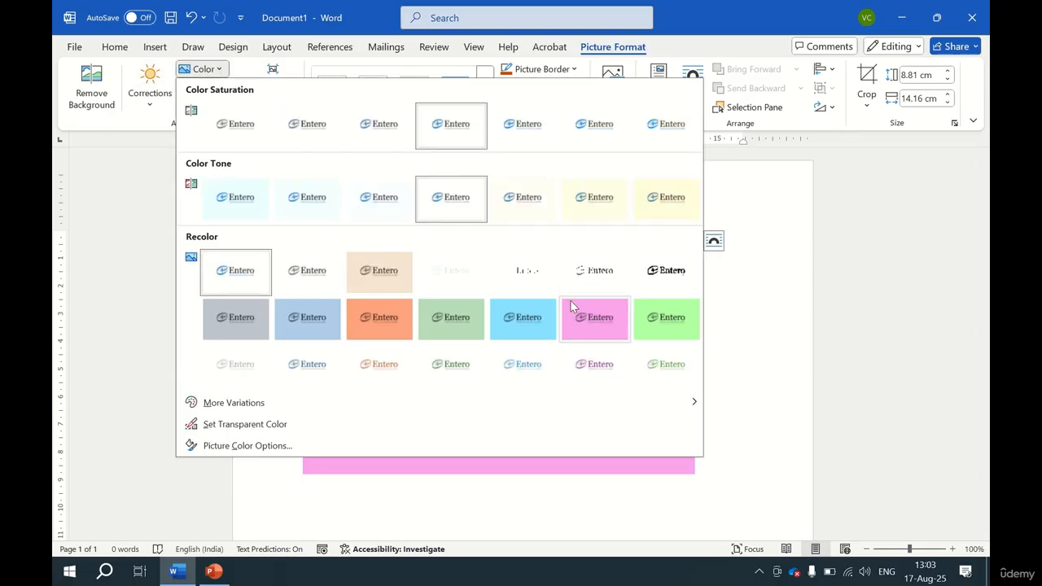
pyautogui.press('Escape')
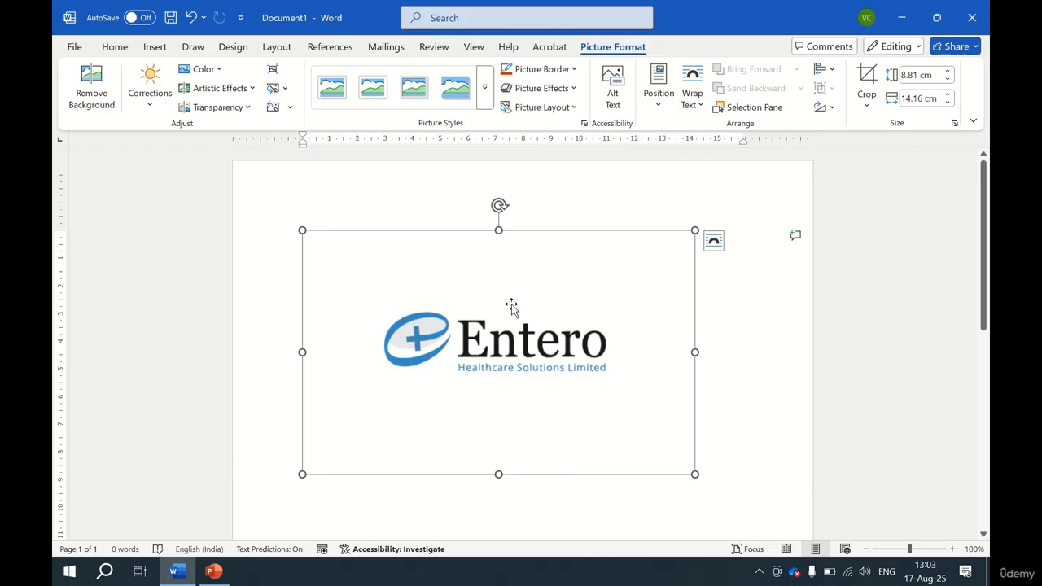
pyautogui.click(244, 88)
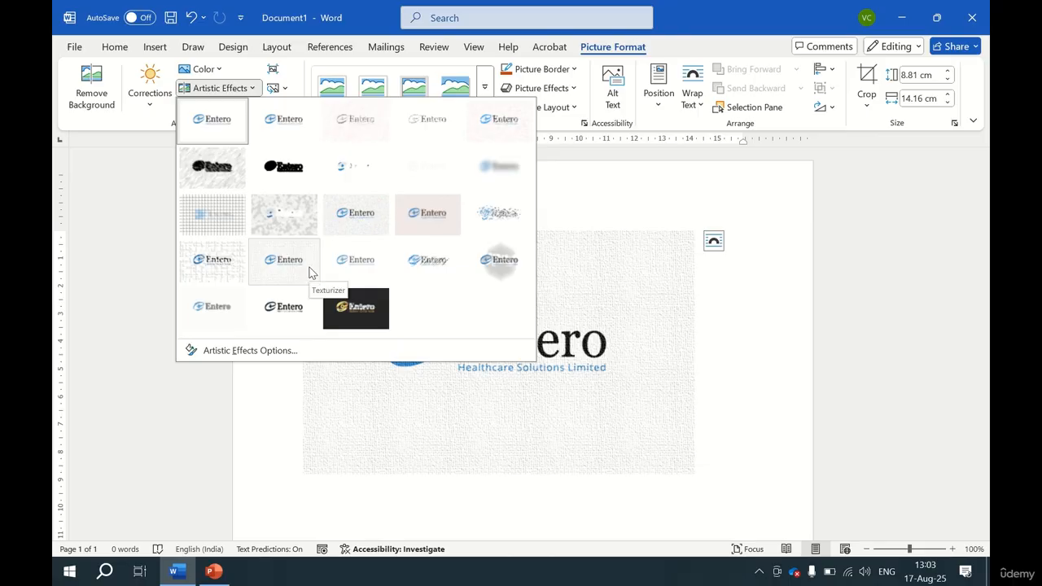
pyautogui.press('Escape')
pyautogui.click(219, 107)
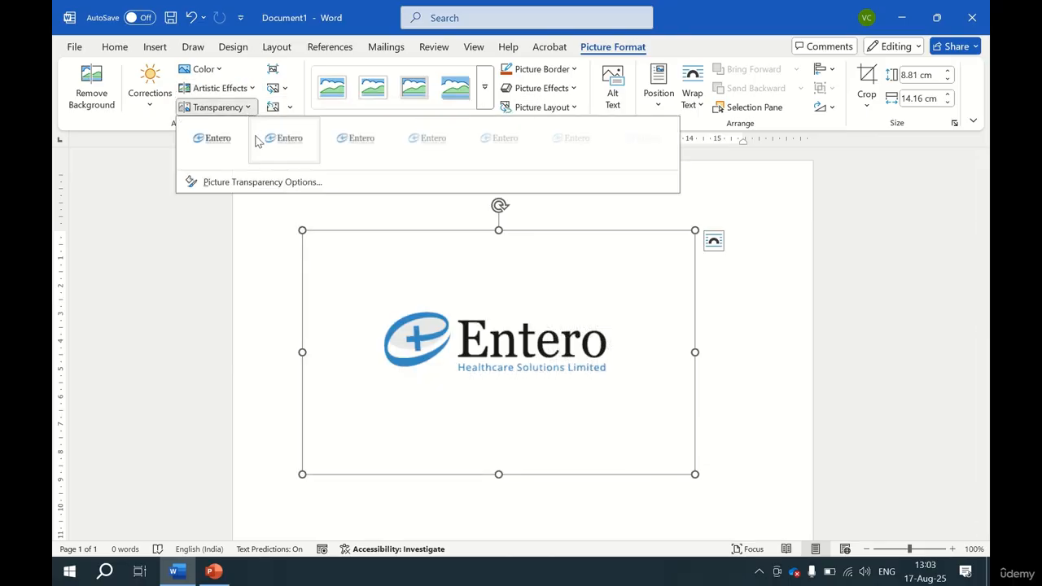
pyautogui.press('Escape')
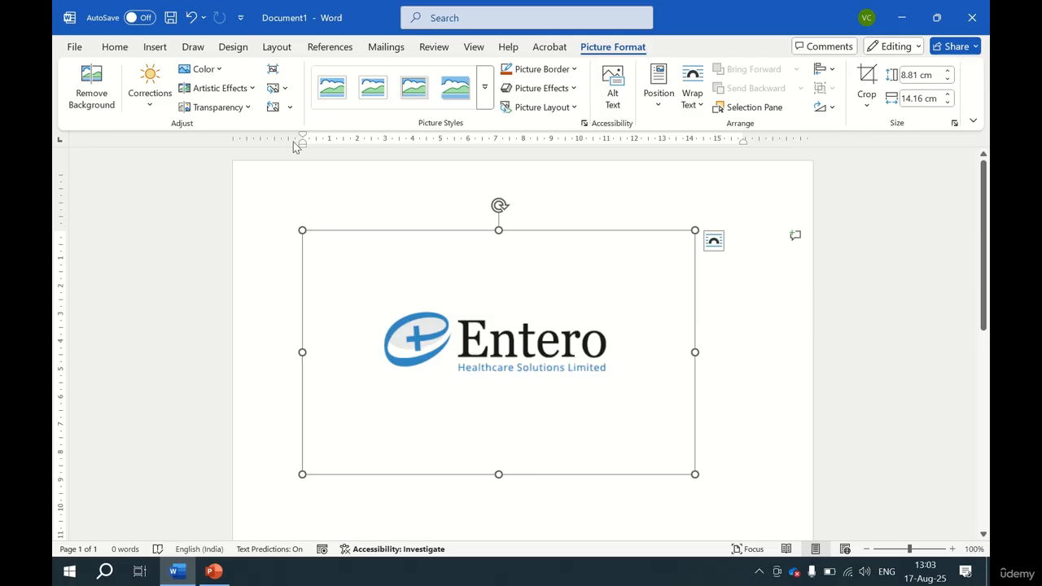
# Open the Compress Pictures dialog and the Change Picture options, closing both without changes.
pyautogui.click(275, 72)
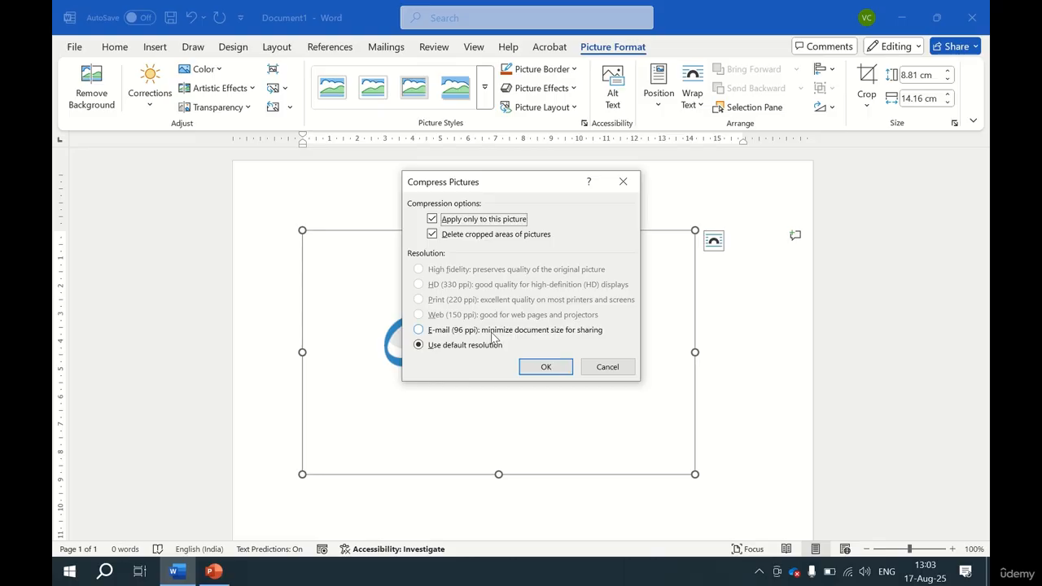
pyautogui.press('Escape')
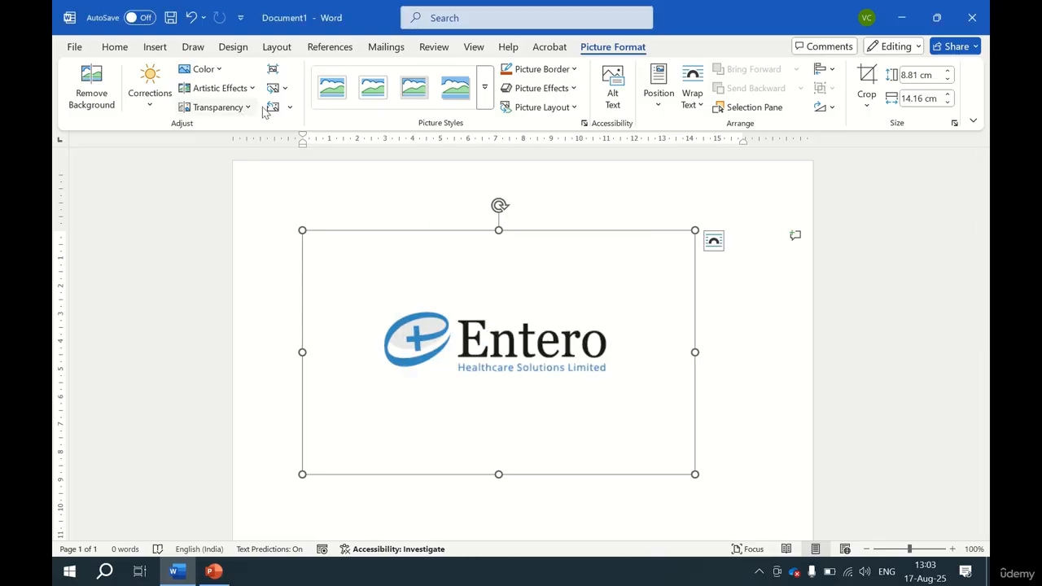
pyautogui.click(284, 88)
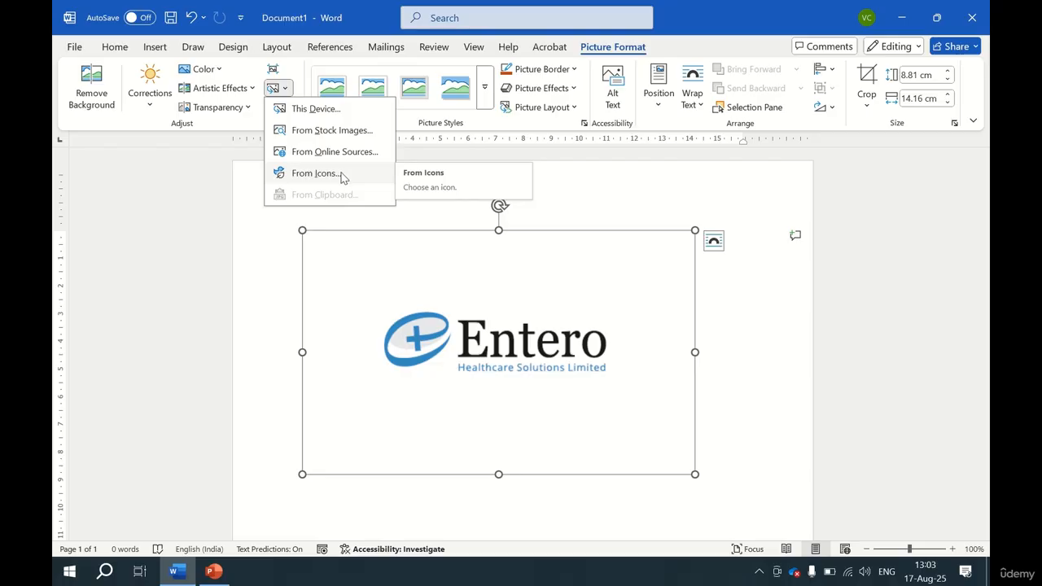
pyautogui.press('Escape')
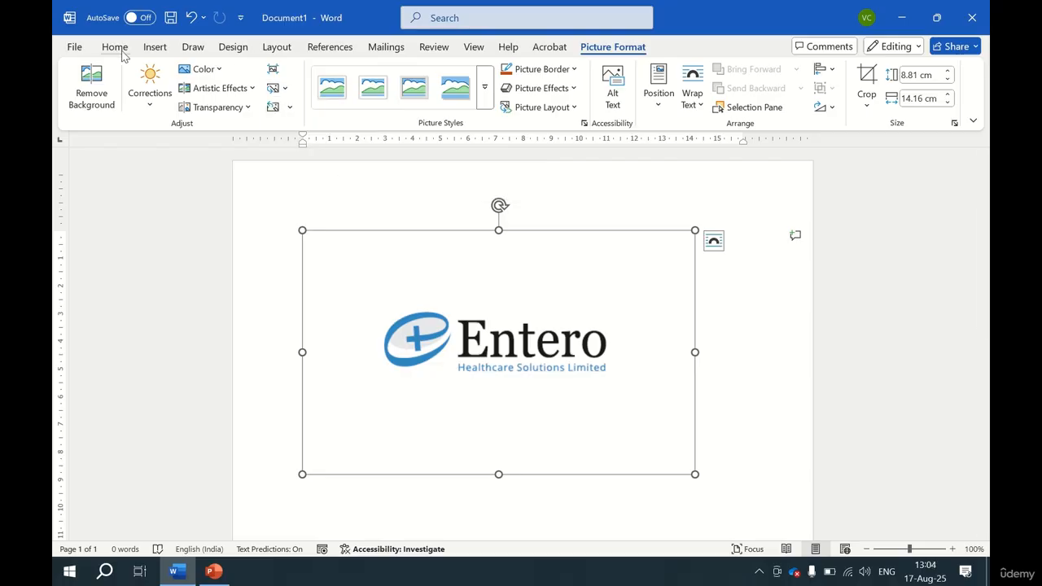
# Insert a button icon from the stock Icons library, then undo the insertion.
pyautogui.click(163, 49)
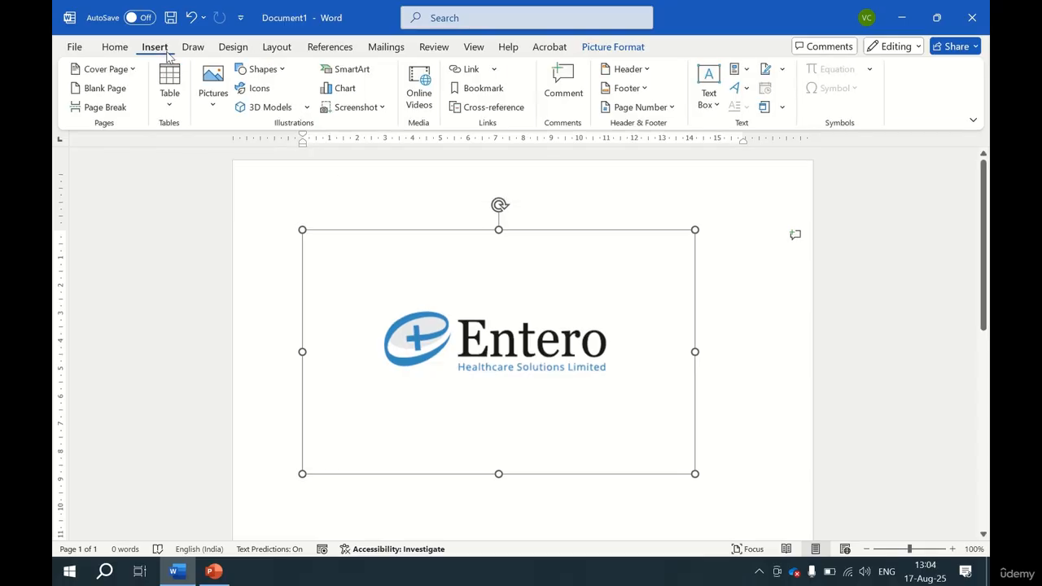
pyautogui.click(262, 93)
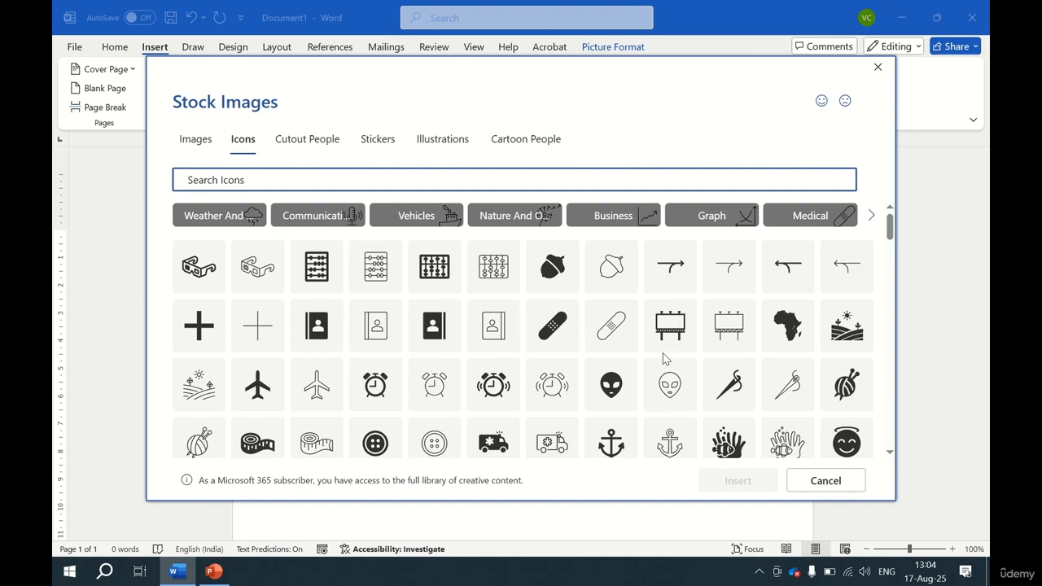
pyautogui.scroll(-2, 505, 383)
pyautogui.scroll(-3, 505, 393)
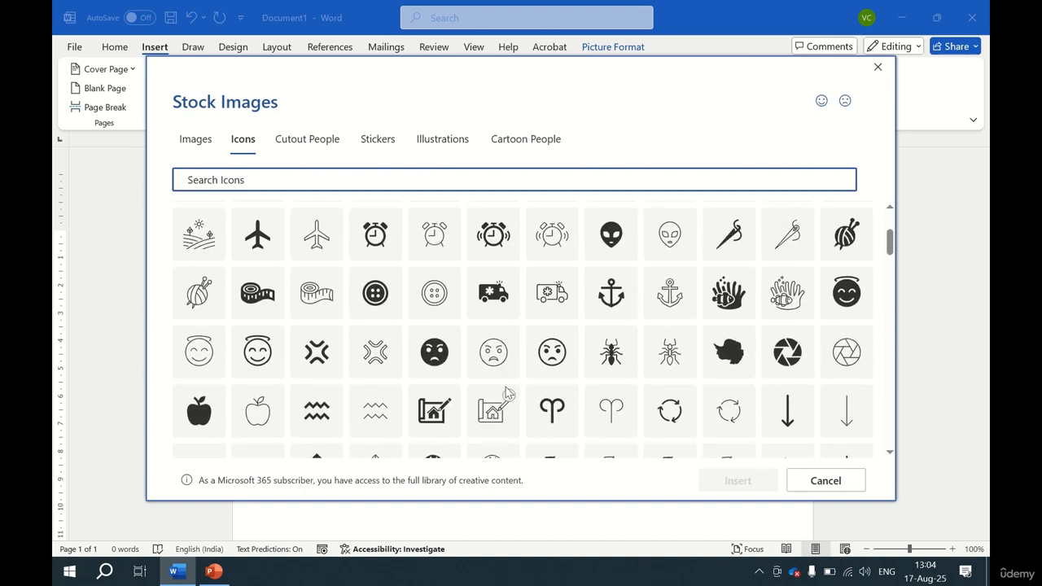
pyautogui.click(429, 311)
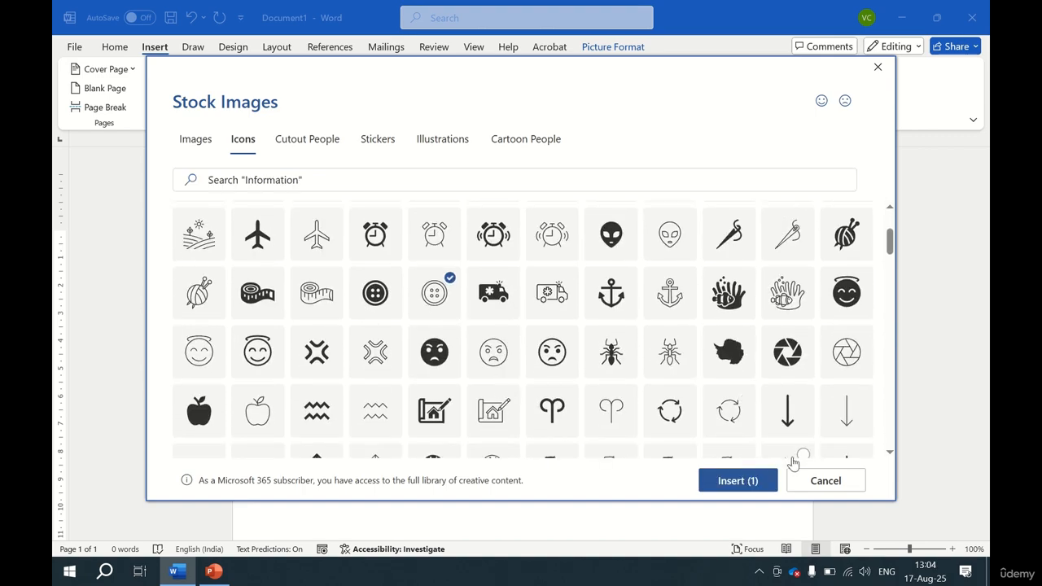
pyautogui.click(754, 479)
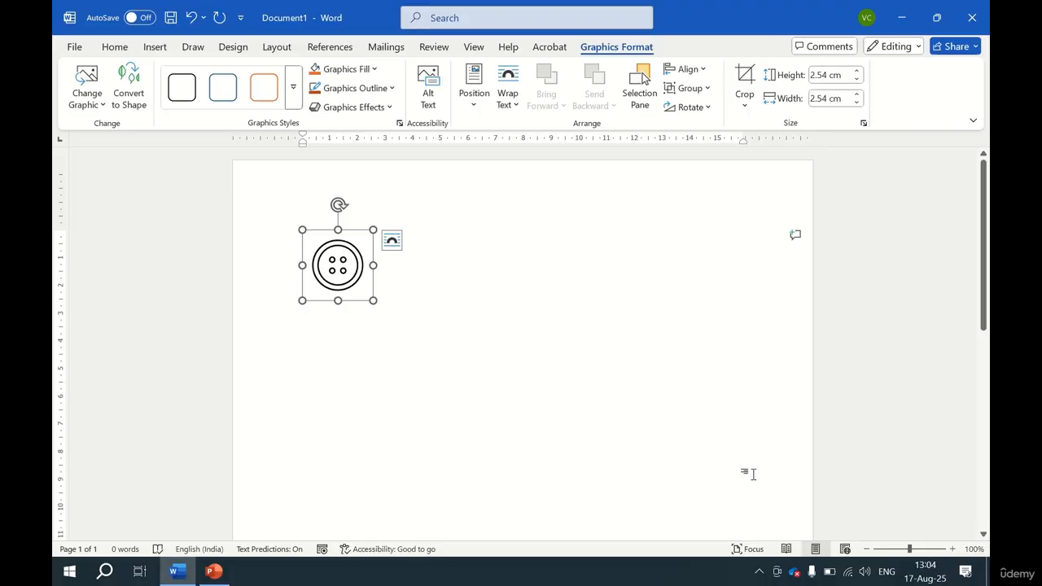
pyautogui.hotkey('ctrl', 'v')
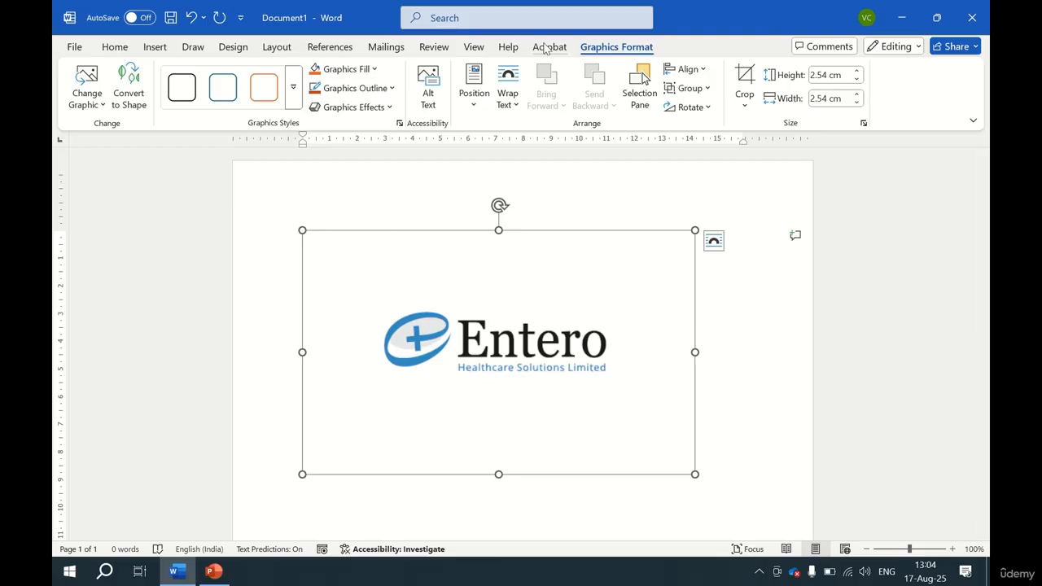
# Apply a framed picture style to the logo.
pyautogui.click(548, 46)
pyautogui.click(612, 46)
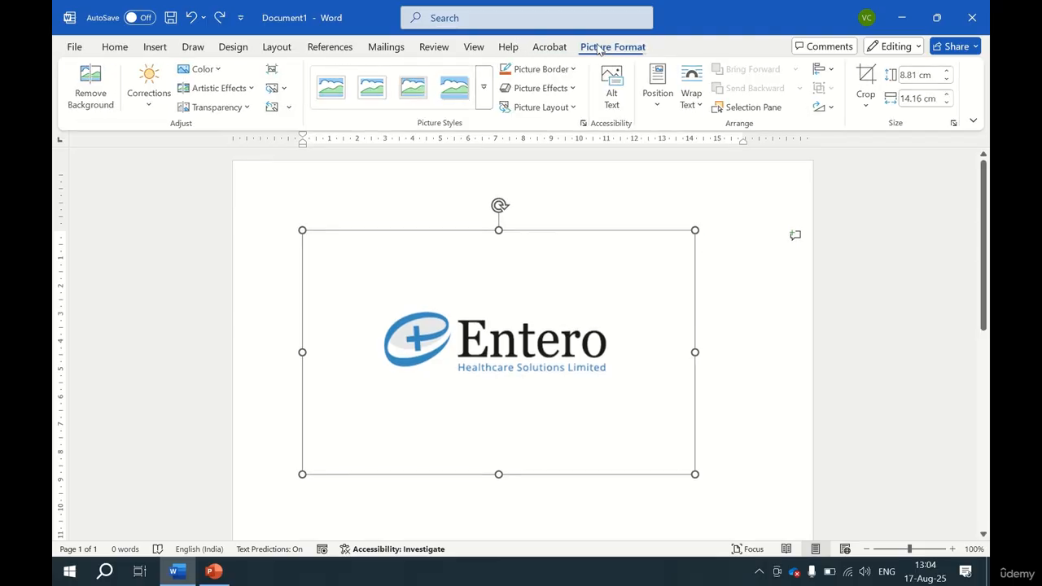
pyautogui.click(162, 47)
pyautogui.click(580, 49)
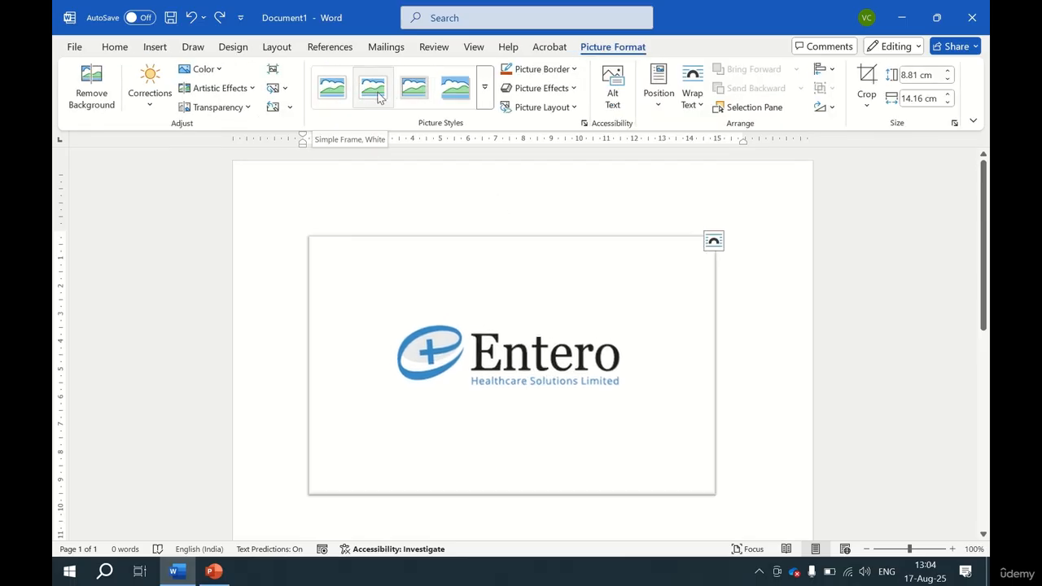
pyautogui.click(428, 93)
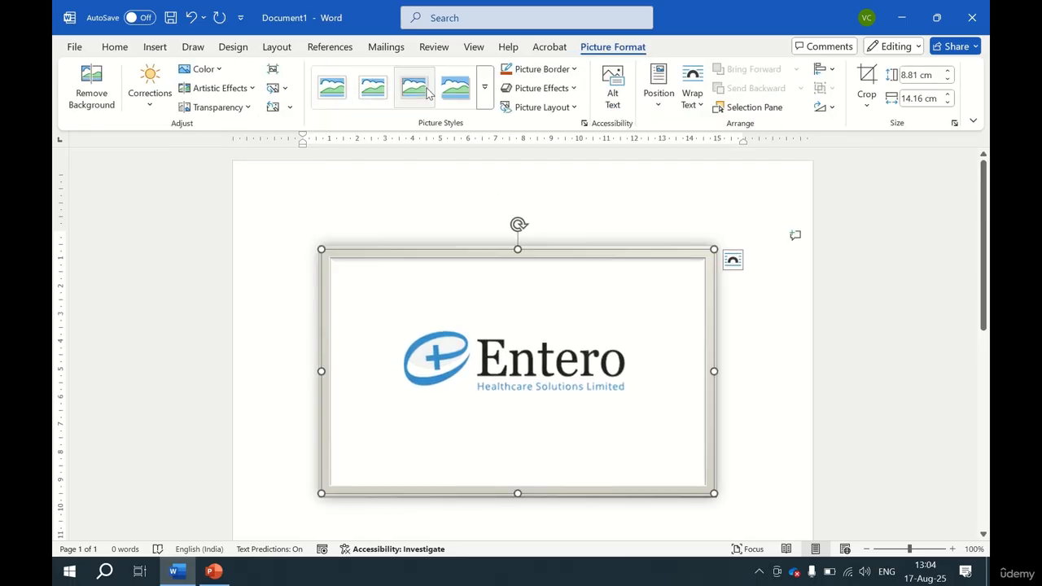
# Give the logo a green picture border and a perspective shadow effect.
pyautogui.click(557, 71)
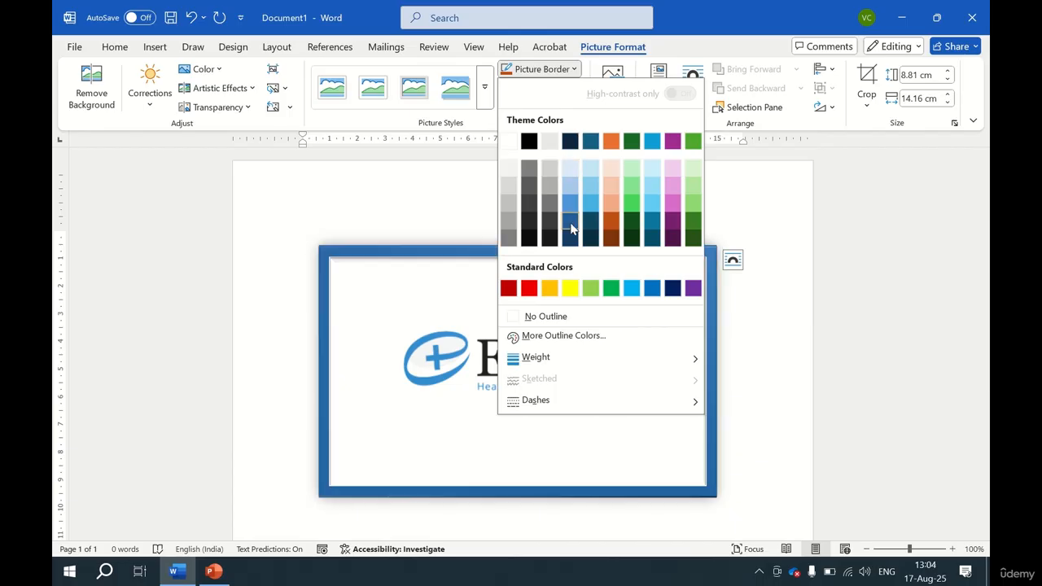
pyautogui.click(612, 290)
pyautogui.click(560, 91)
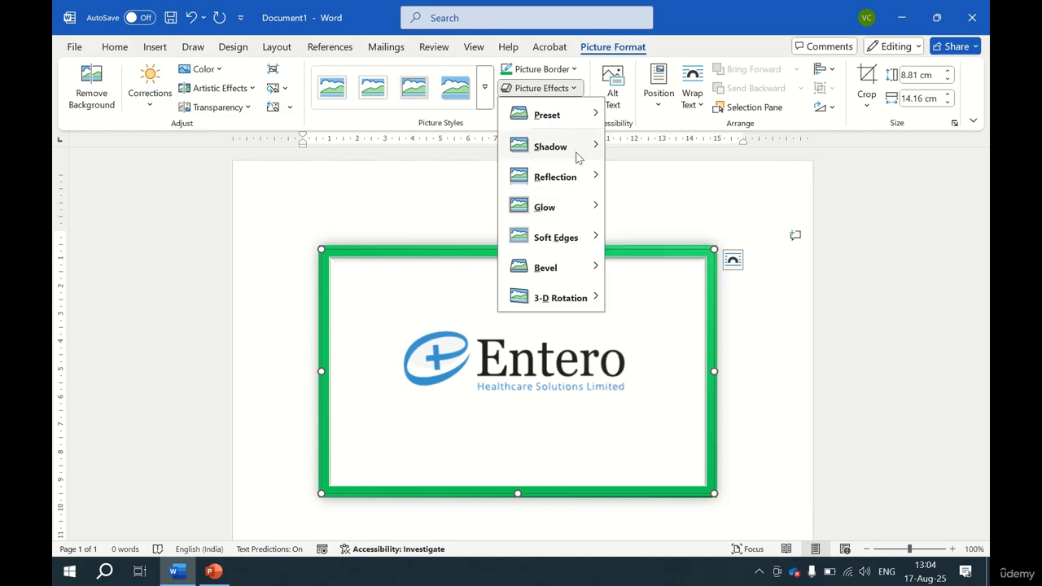
pyautogui.moveTo(577, 157)
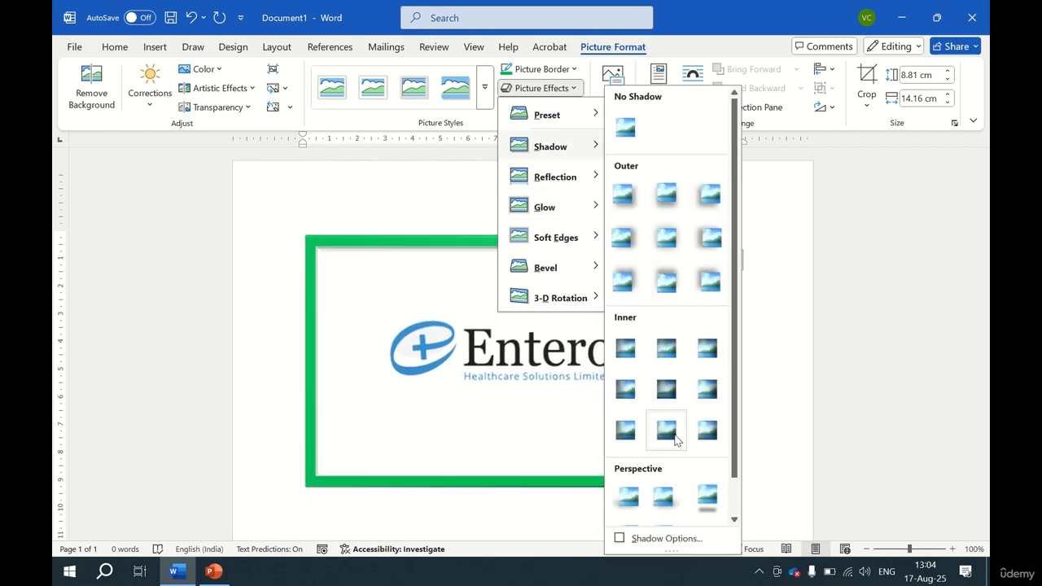
pyautogui.click(708, 494)
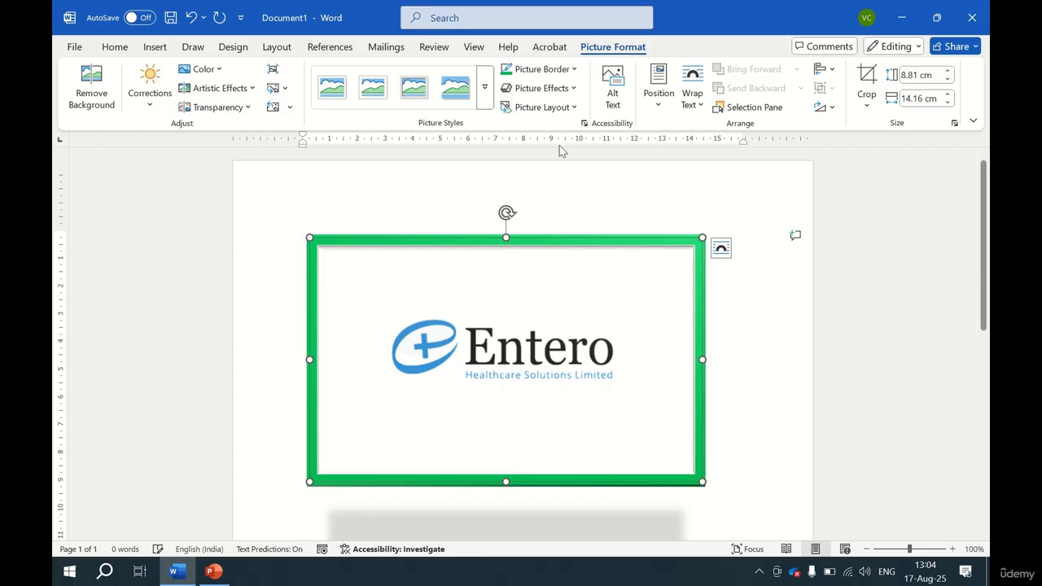
# Open the 3-D Rotation picture effects gallery without applying one.
pyautogui.click(561, 90)
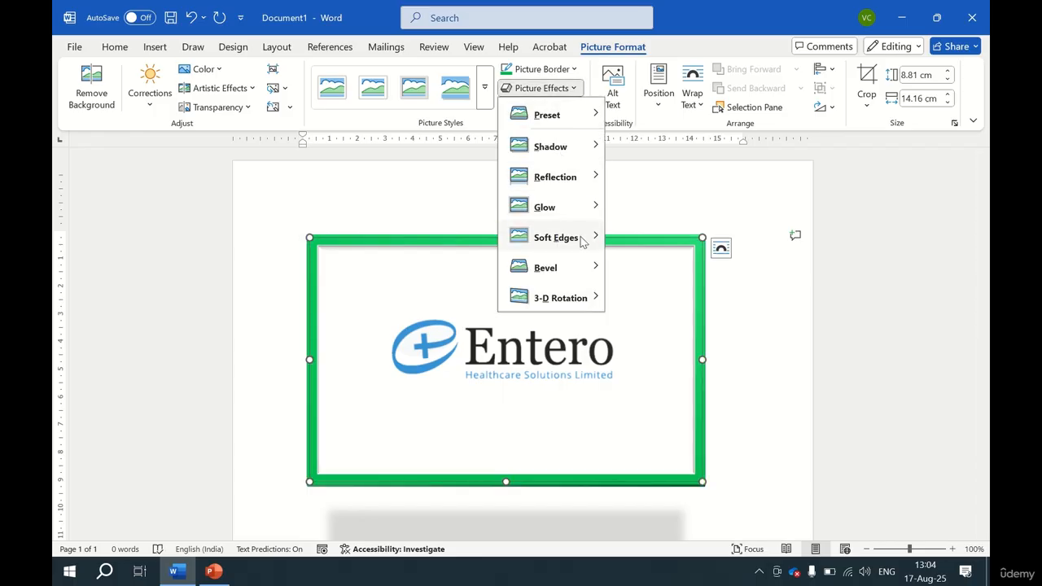
pyautogui.moveTo(592, 309)
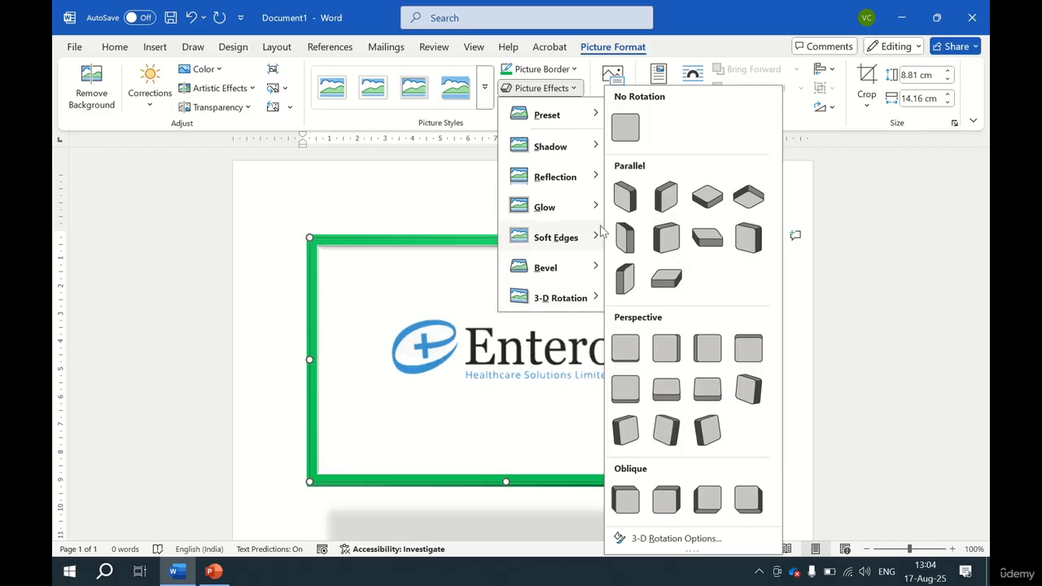
pyautogui.press('Escape')
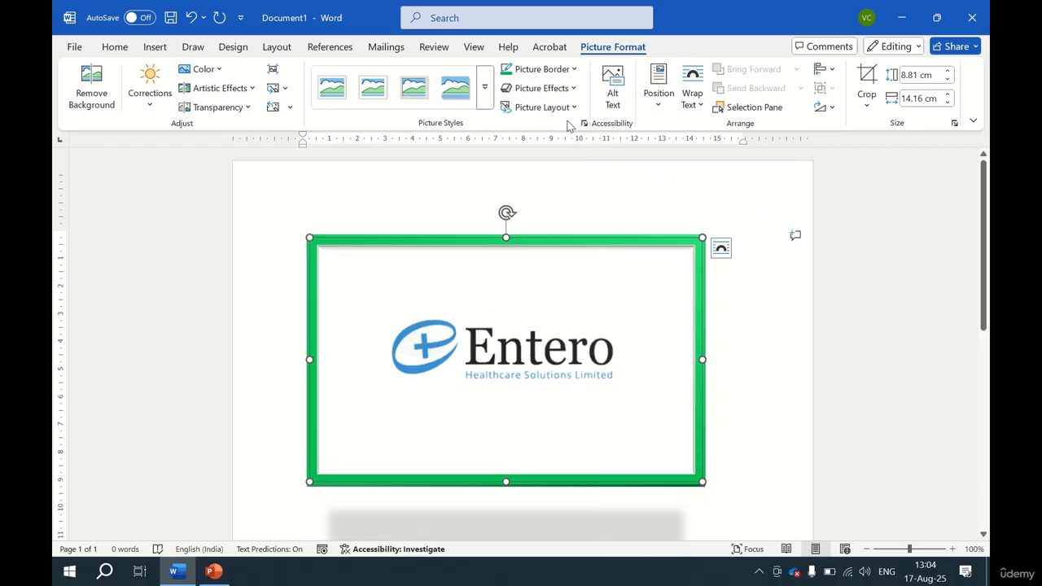
# Apply the Horizontal Picture List layout to the logo, caption it with the author's name, then undo both changes.
pyautogui.click(572, 107)
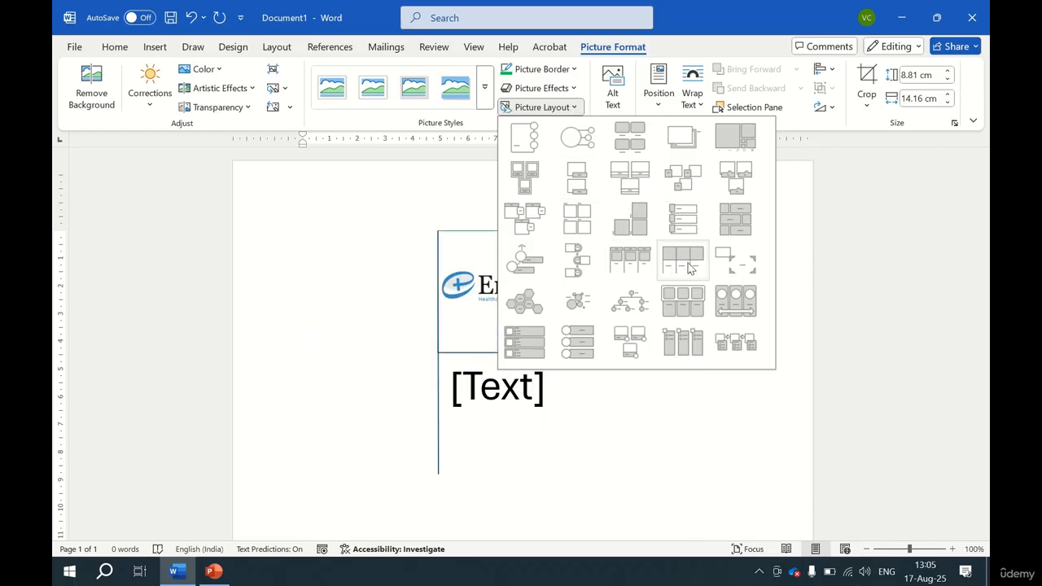
pyautogui.click(692, 298)
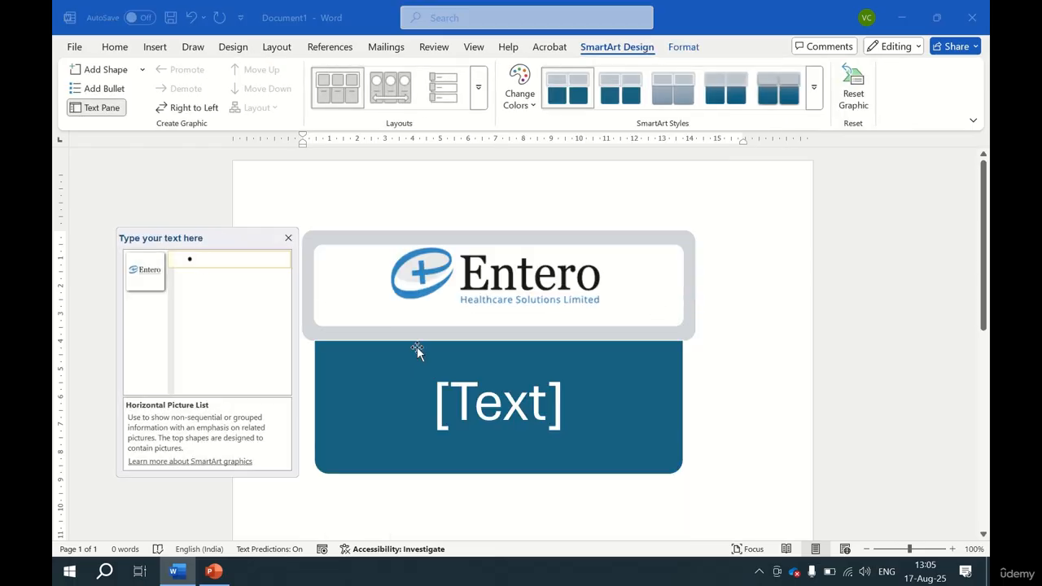
pyautogui.click(470, 403)
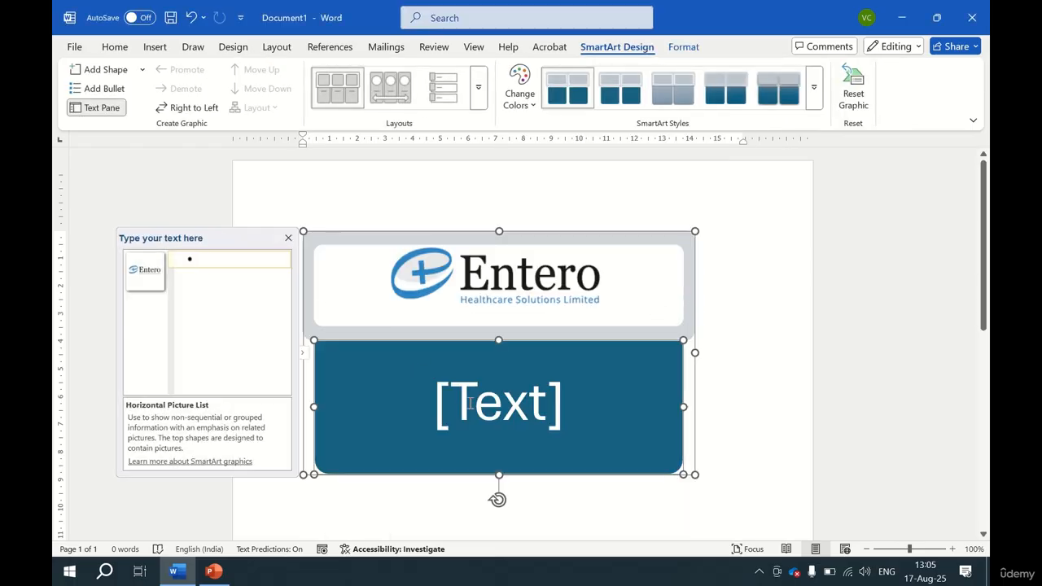
pyautogui.click(470, 403)
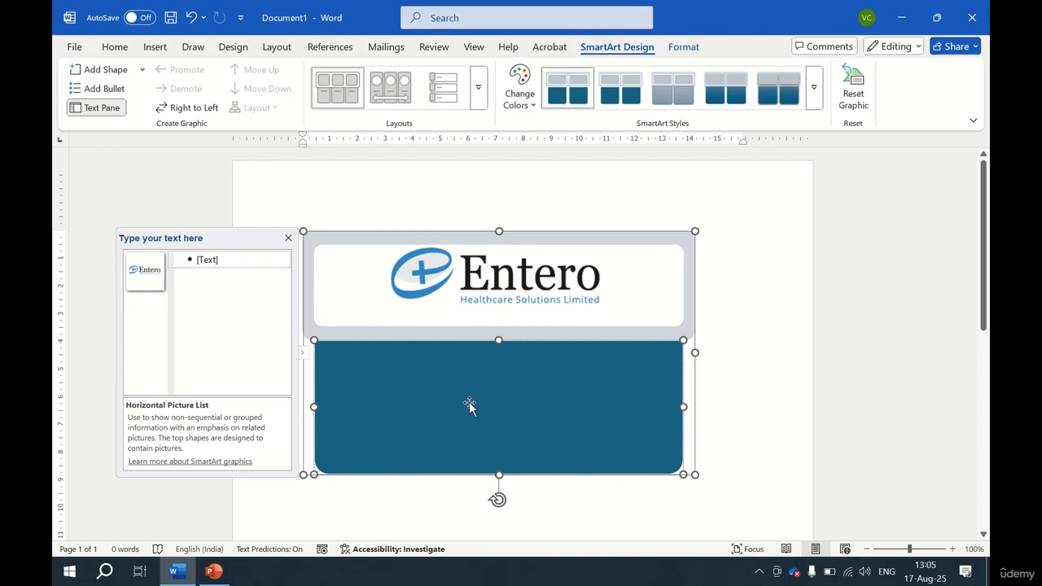
pyautogui.write('BY')
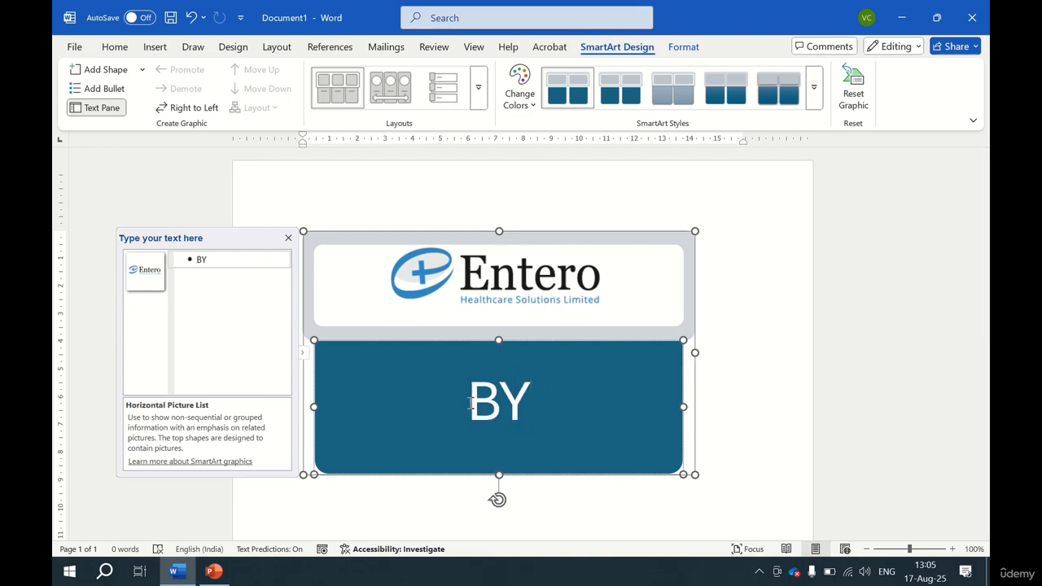
pyautogui.write(' VIVEK')
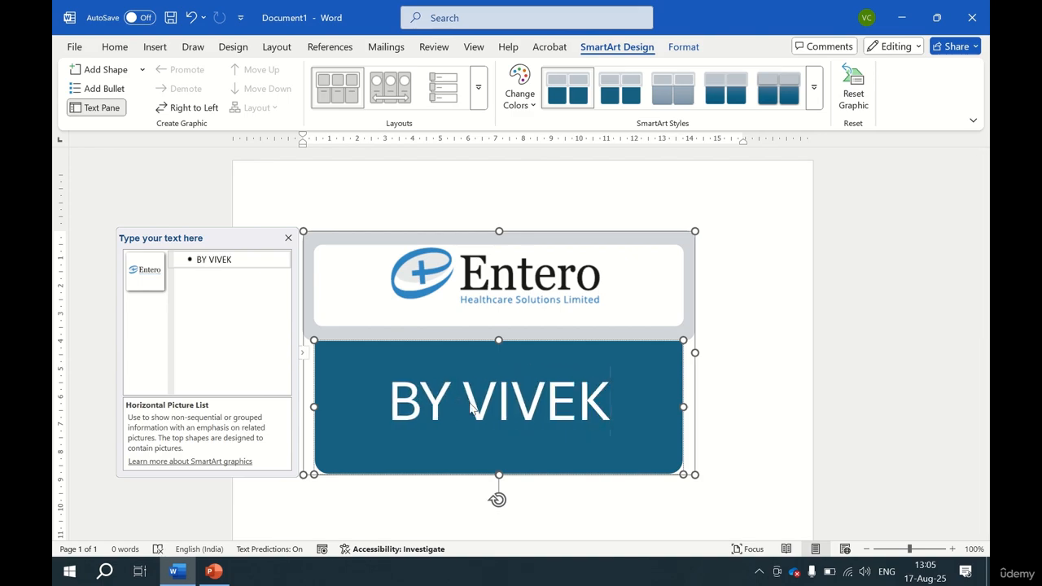
pyautogui.click(745, 405)
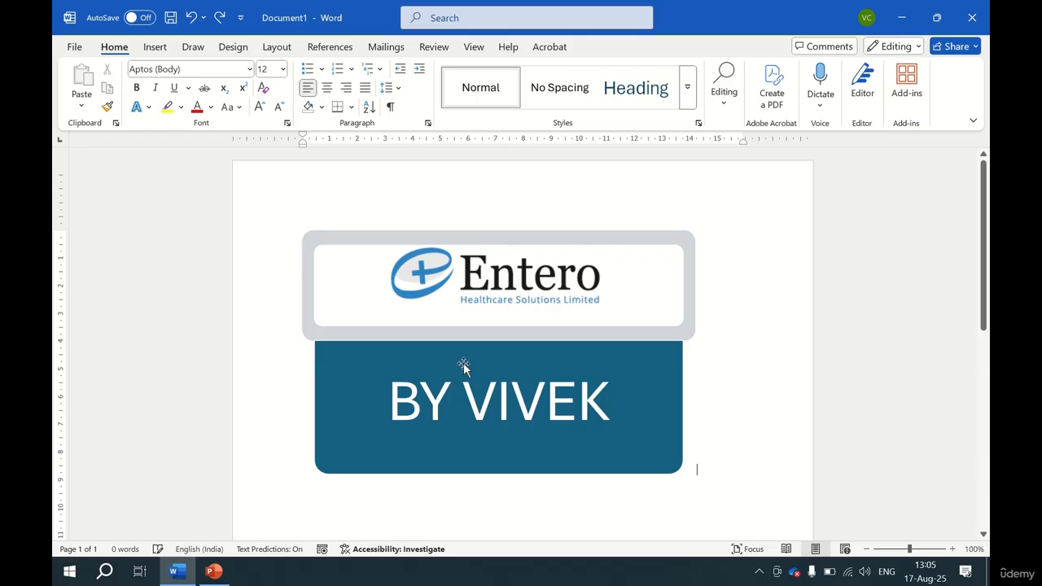
pyautogui.hotkey('ctrl', 'z')
pyautogui.hotkey('ctrl', 'z')
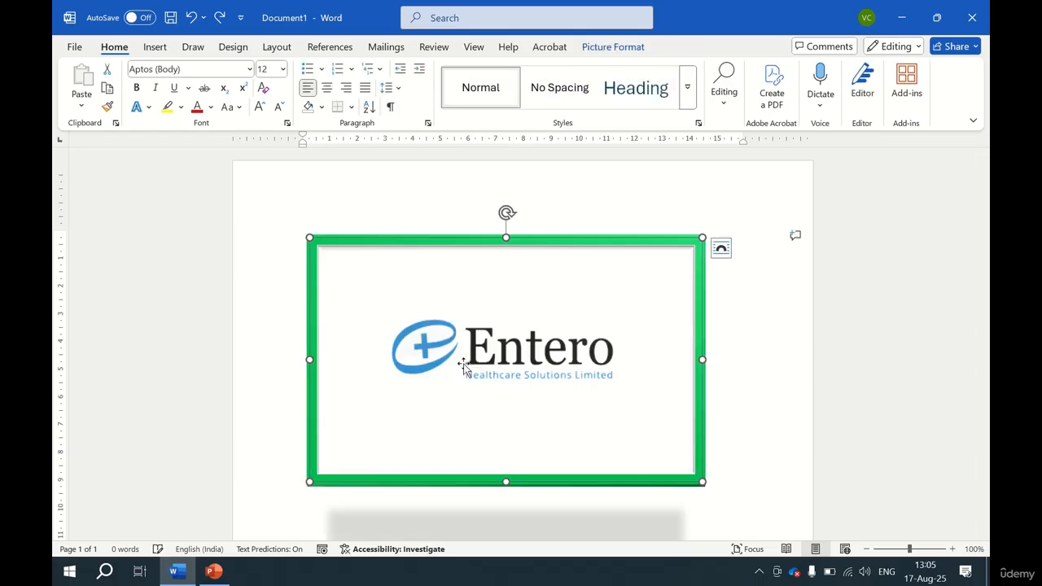
# Position the logo at top center of the page with text wrapping.
pyautogui.click(599, 46)
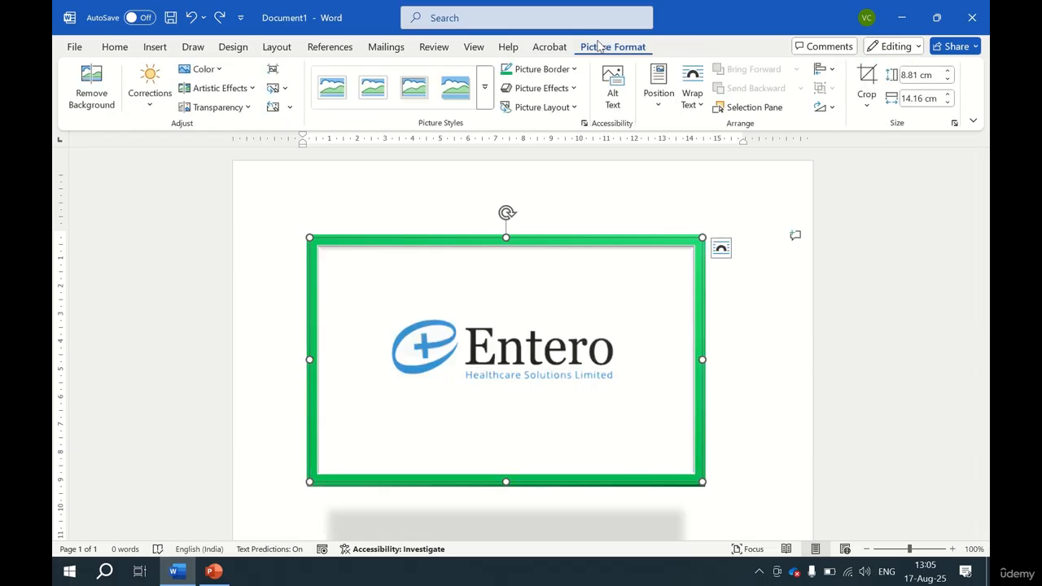
pyautogui.click(668, 102)
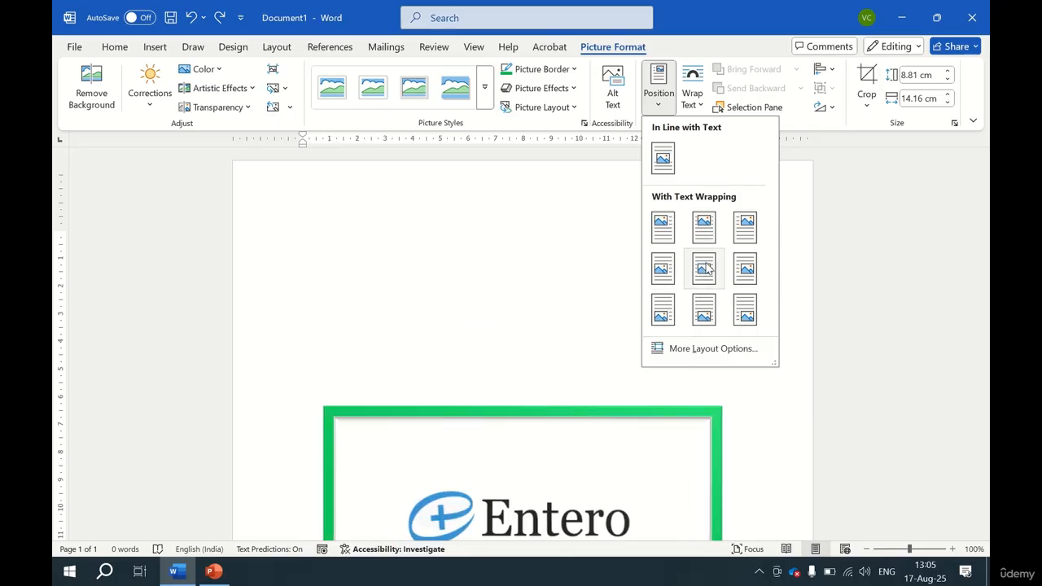
pyautogui.click(705, 228)
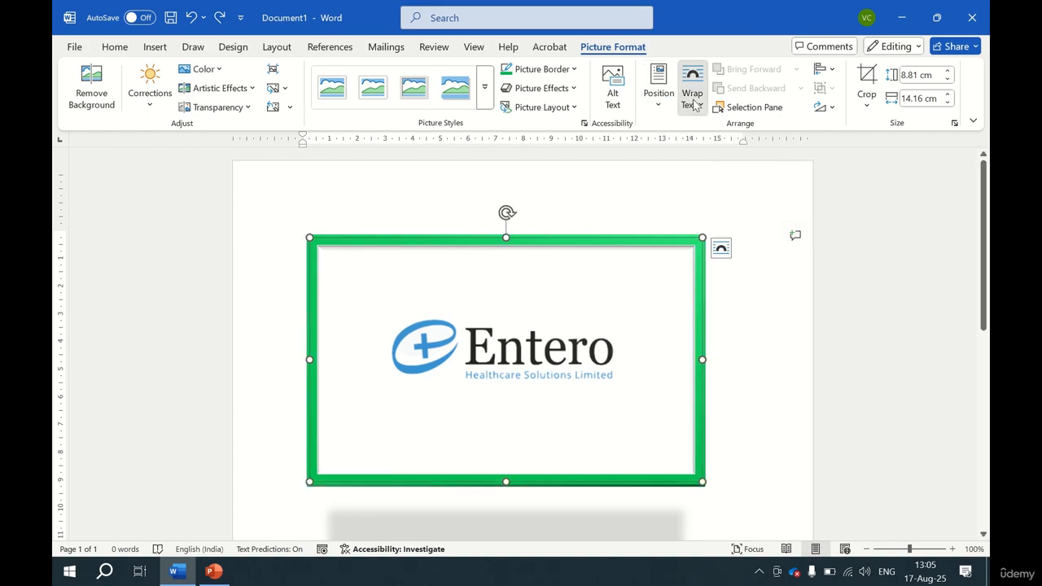
# Review the Wrap Text options, then place the insertion point on the blank line below the logo.
pyautogui.click(695, 104)
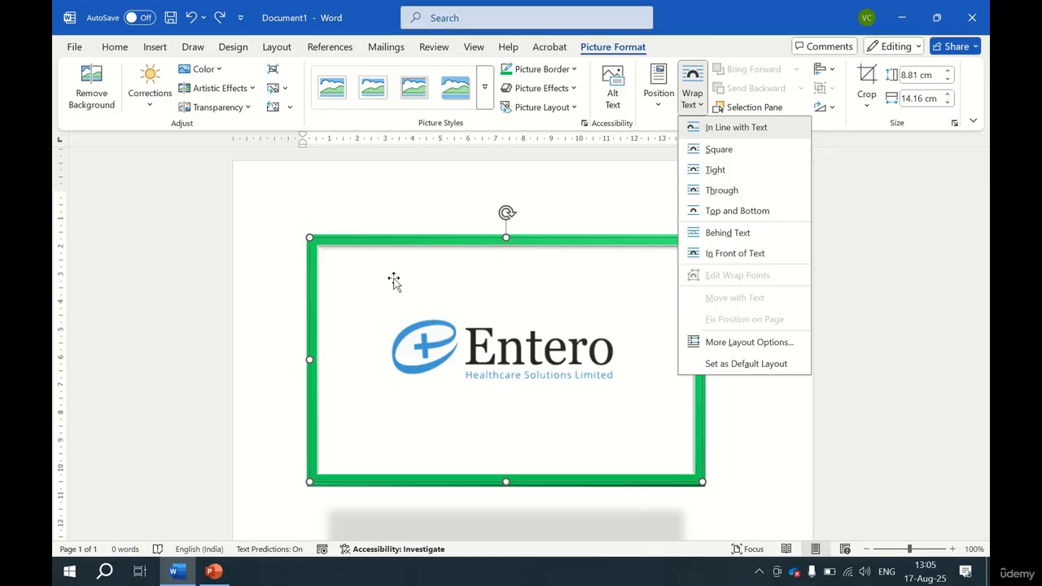
pyautogui.scroll(-3, 393, 280)
pyautogui.click(355, 371)
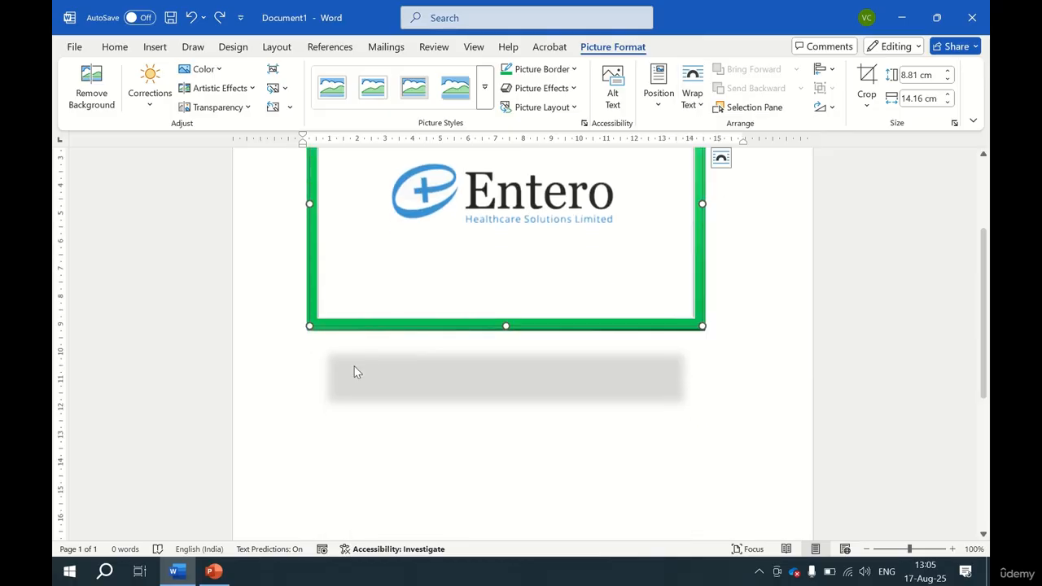
pyautogui.click(387, 395)
pyautogui.click(361, 456)
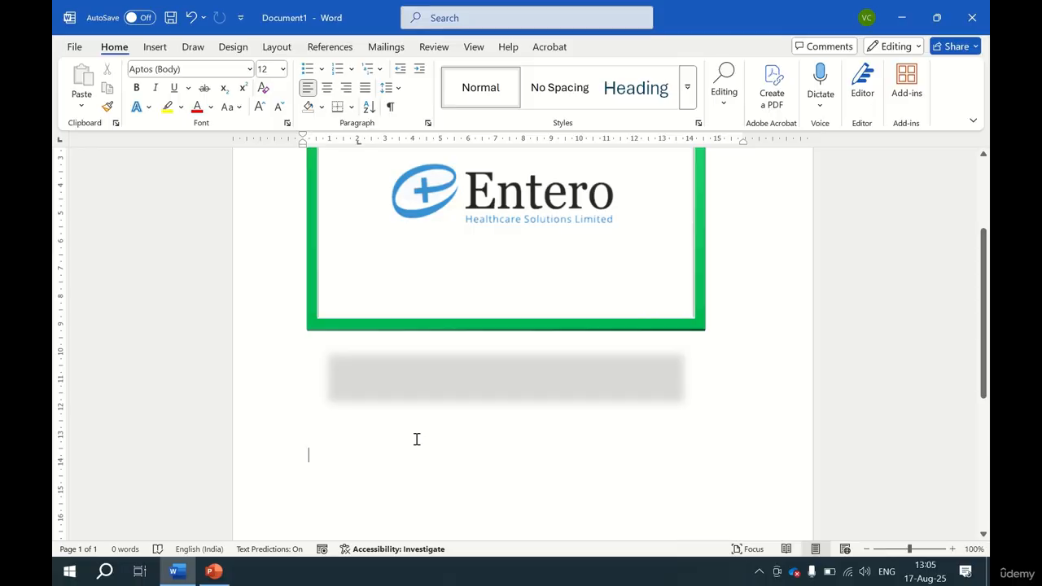
pyautogui.scroll(2, 416, 439)
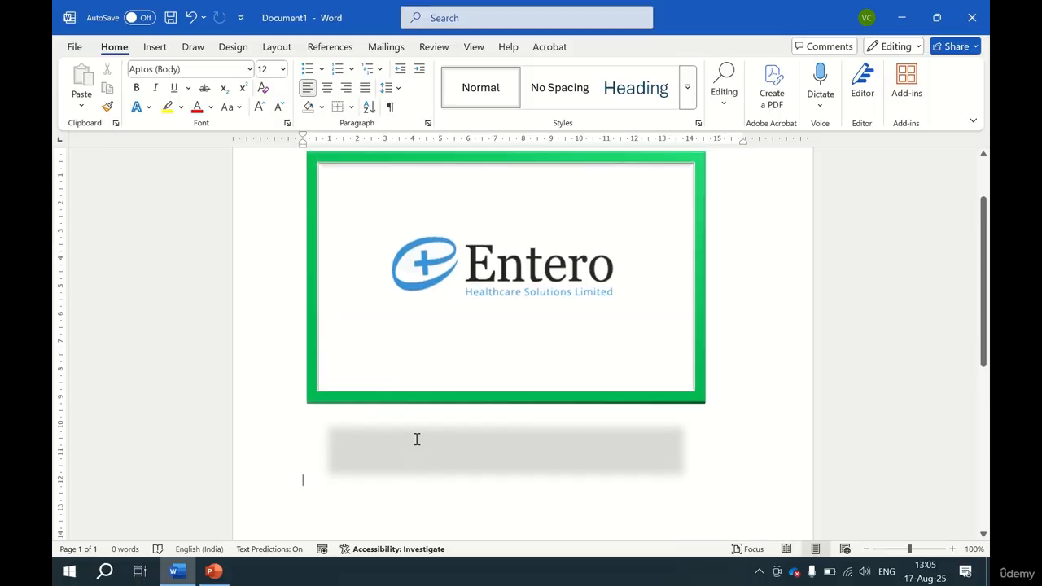
# Generate sample paragraphs below the logo with the =rand() function.
pyautogui.write('=rand')
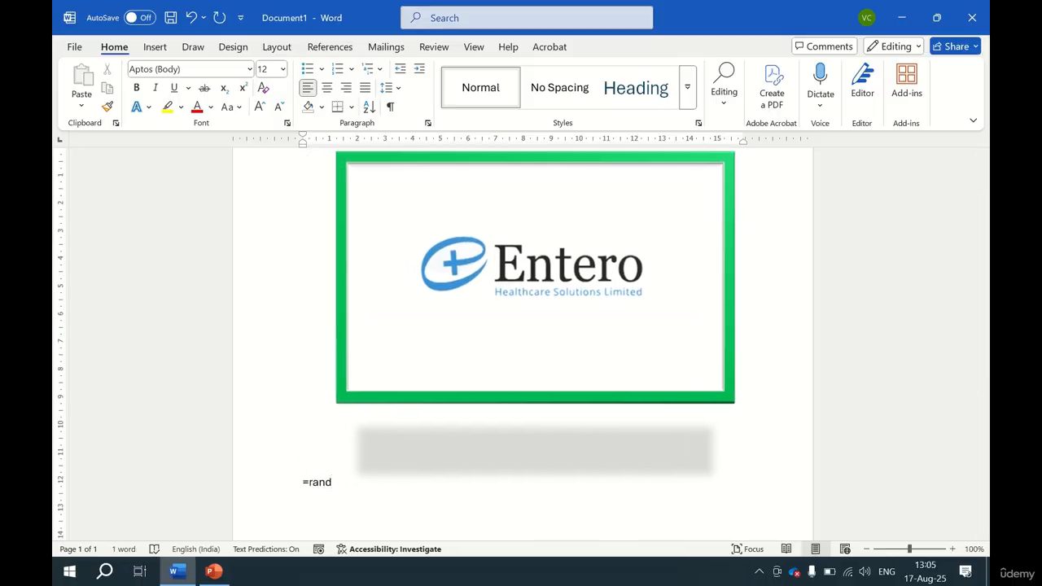
pyautogui.write('()')
pyautogui.press('Return')
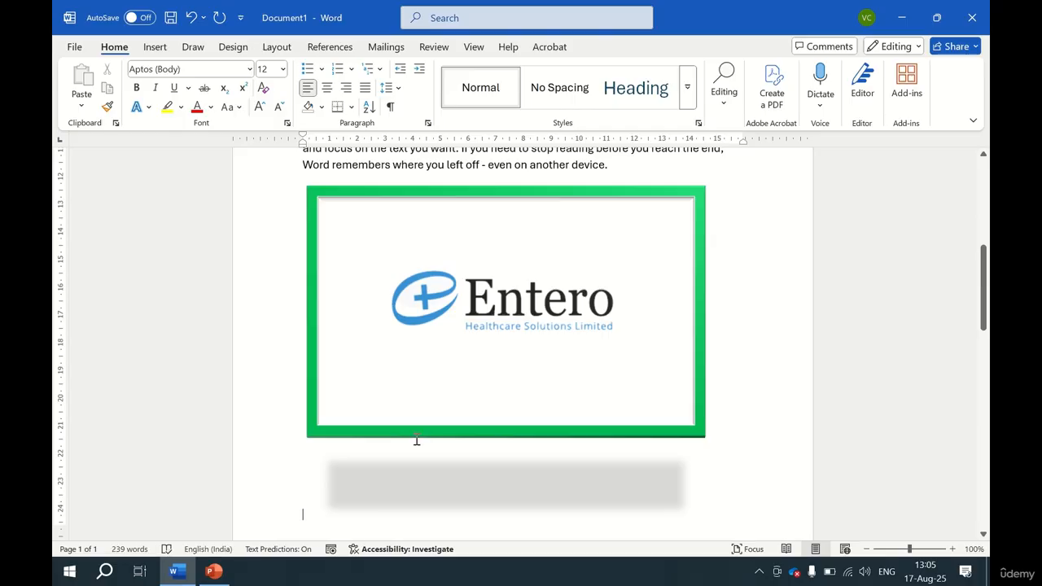
# Set the logo's text wrapping to Square.
pyautogui.scroll(8, 568, 351)
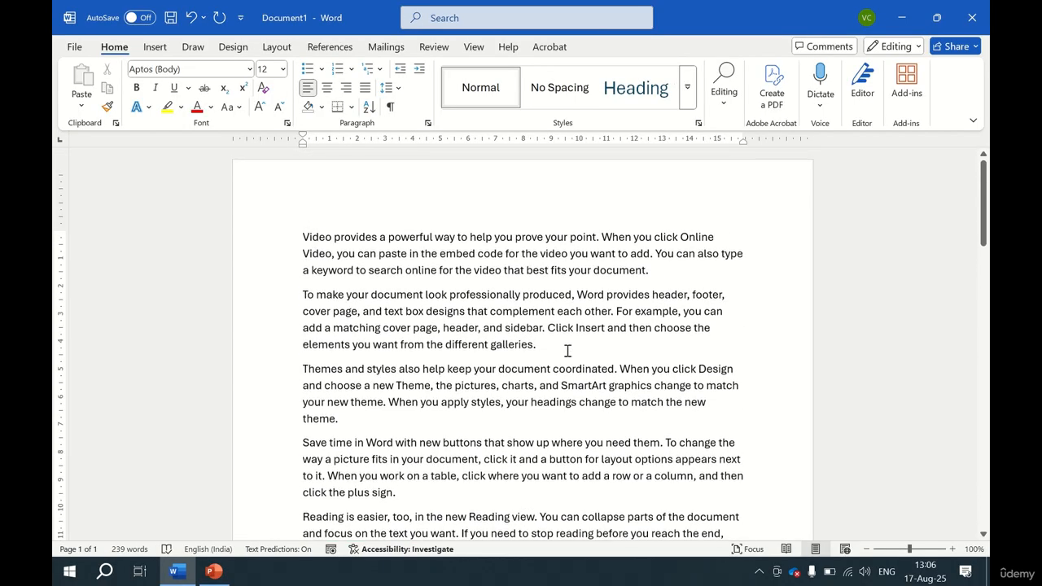
pyautogui.scroll(-7, 567, 351)
pyautogui.click(531, 350)
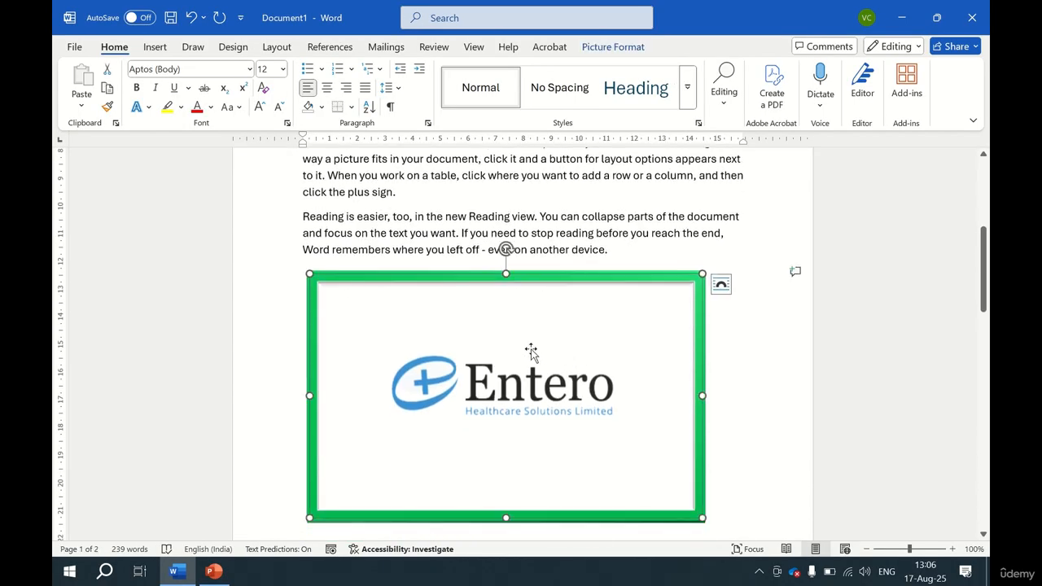
pyautogui.click(602, 49)
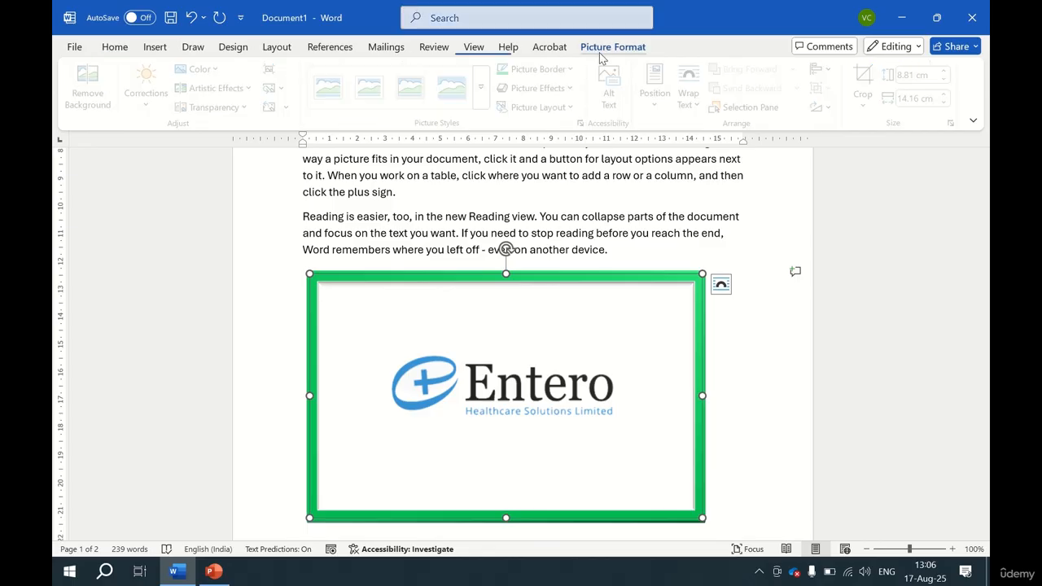
pyautogui.click(692, 91)
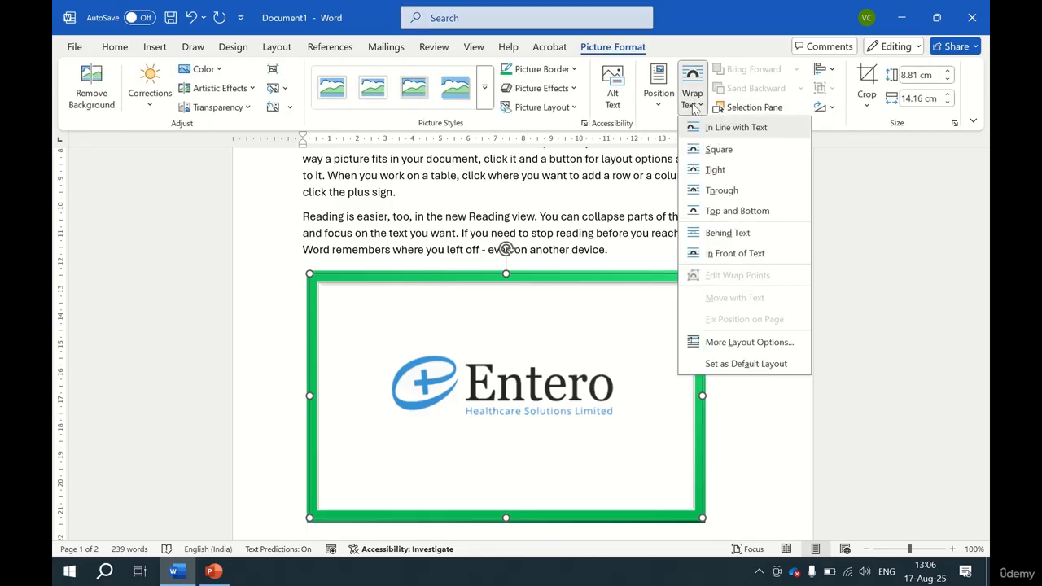
pyautogui.click(720, 150)
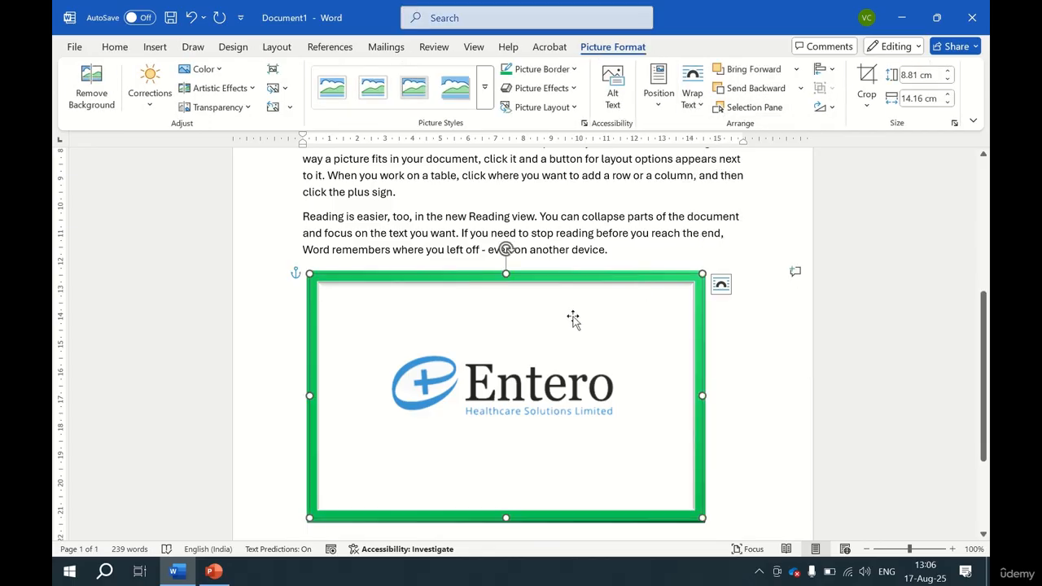
# Move the logo up into the text and shrink it to about 5.68 cm by 9.14 cm.
pyautogui.moveTo(563, 333); pyautogui.dragTo(584, 223)
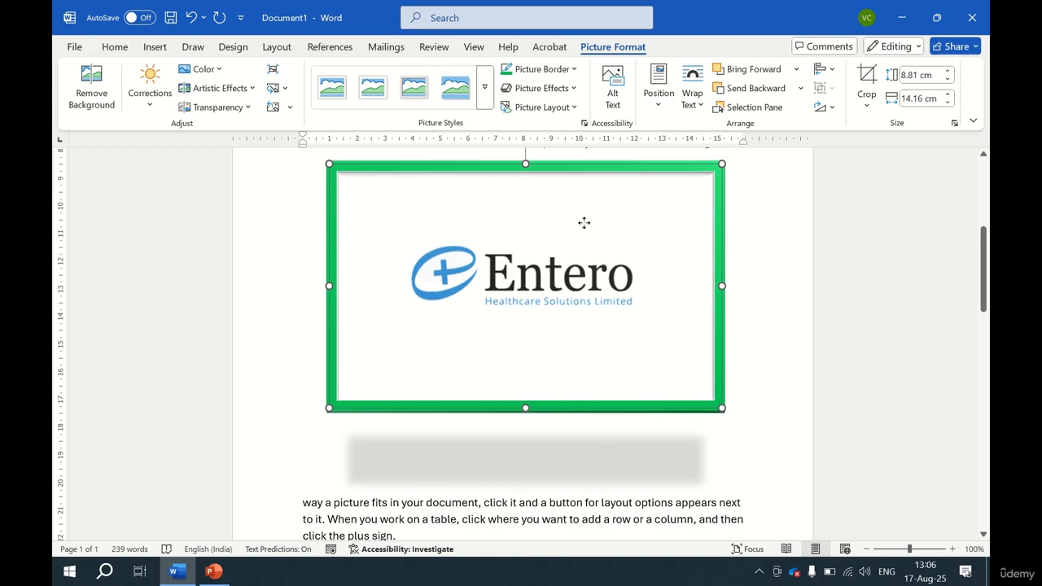
pyautogui.scroll(3, 583, 231)
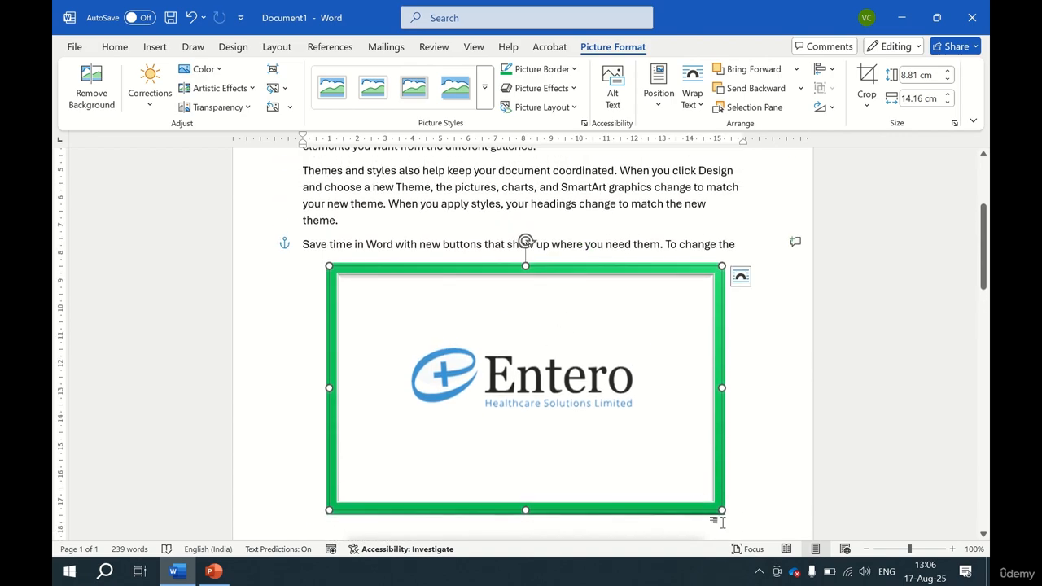
pyautogui.moveTo(710, 500); pyautogui.dragTo(584, 431)
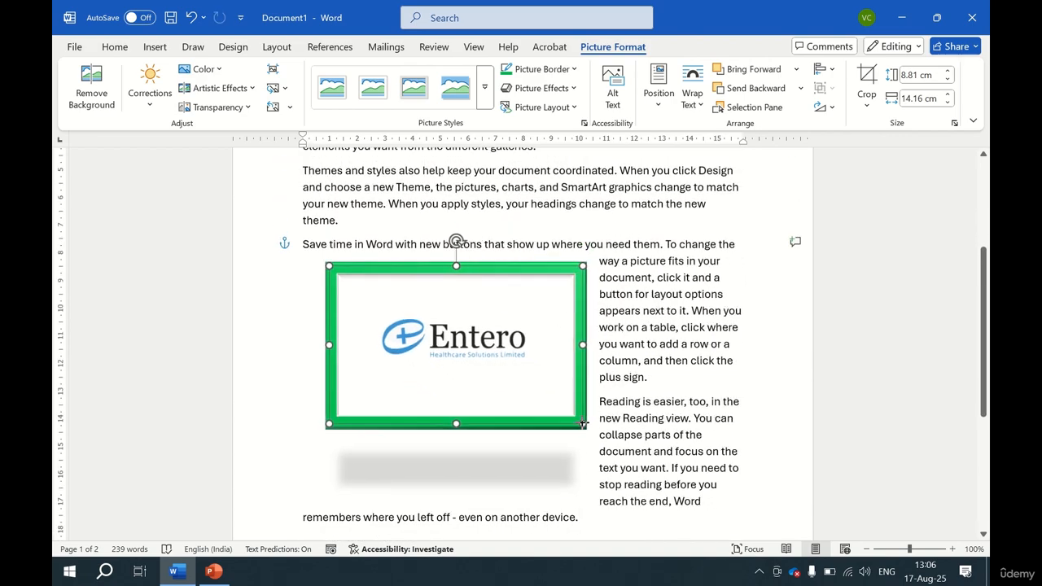
# Drag the logo into the middle of the paragraphs so text flows on both sides.
pyautogui.moveTo(500, 368); pyautogui.dragTo(579, 366)
pyautogui.scroll(3, 578, 366)
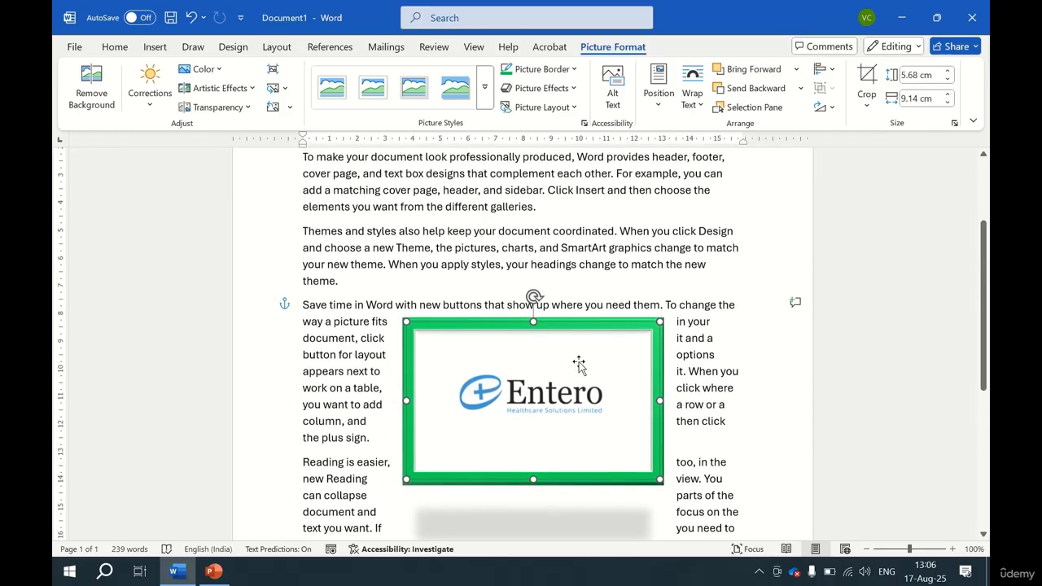
pyautogui.moveTo(549, 471); pyautogui.dragTo(529, 370)
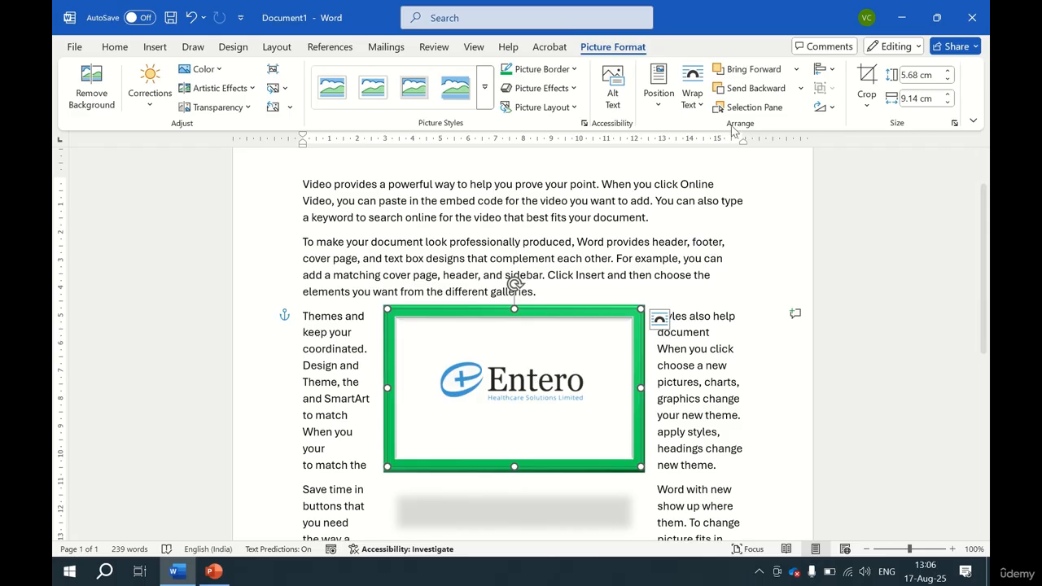
# Try Tight, Through and Top and Bottom text wrapping on the logo.
pyautogui.click(693, 100)
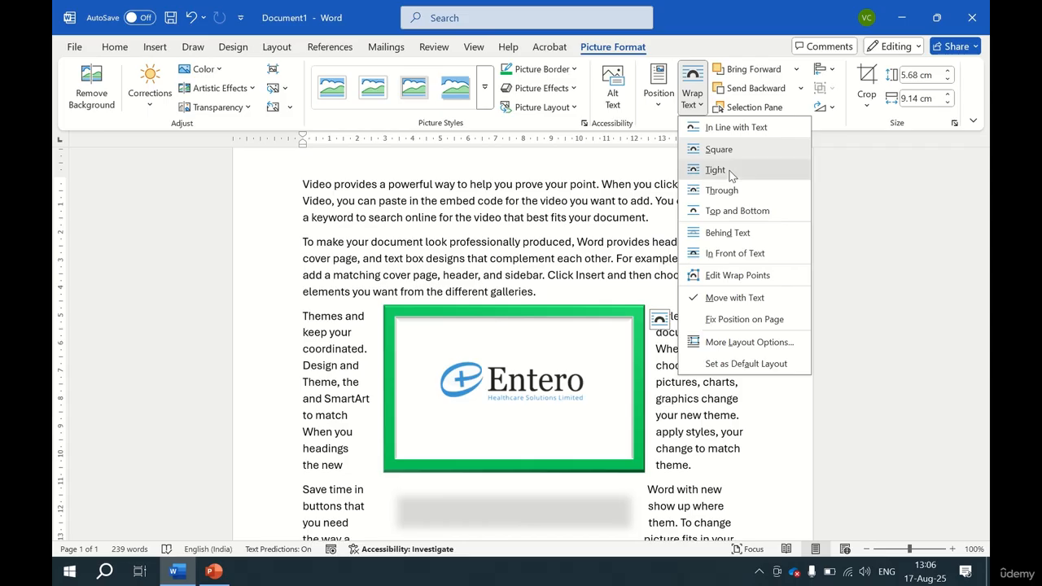
pyautogui.click(715, 170)
pyautogui.click(695, 98)
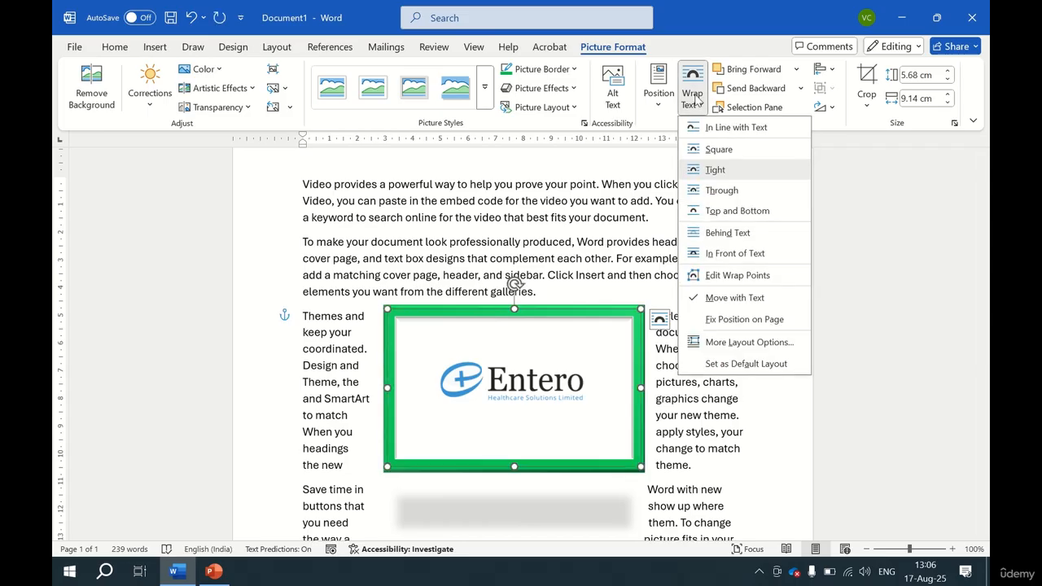
pyautogui.click(735, 191)
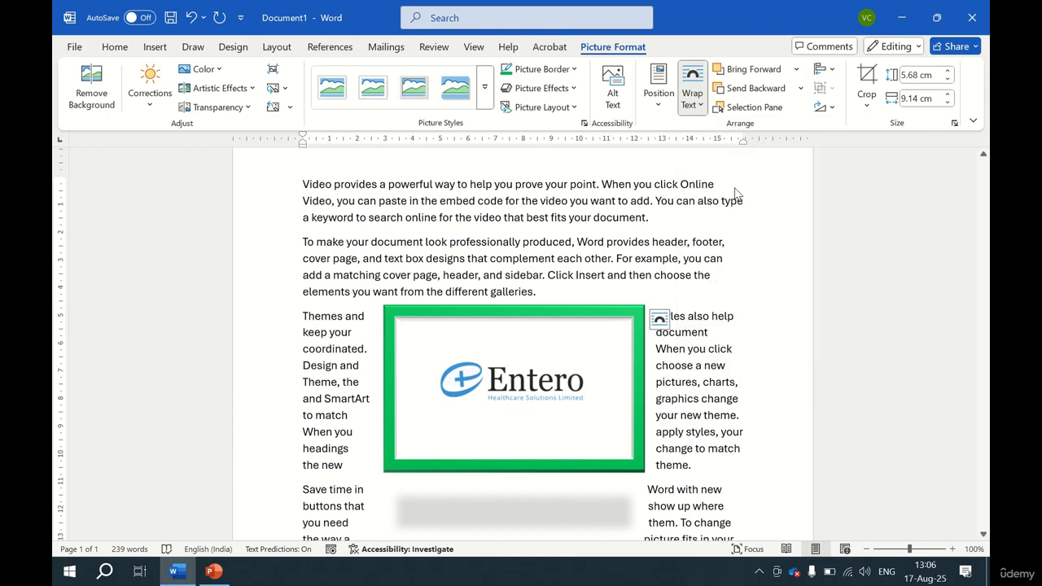
pyautogui.click(696, 104)
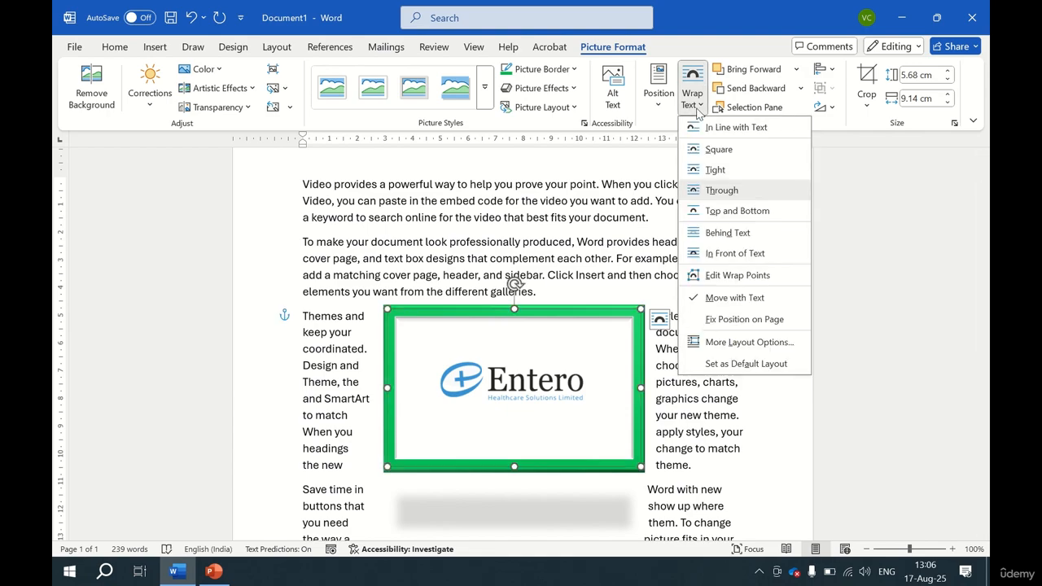
pyautogui.click(742, 214)
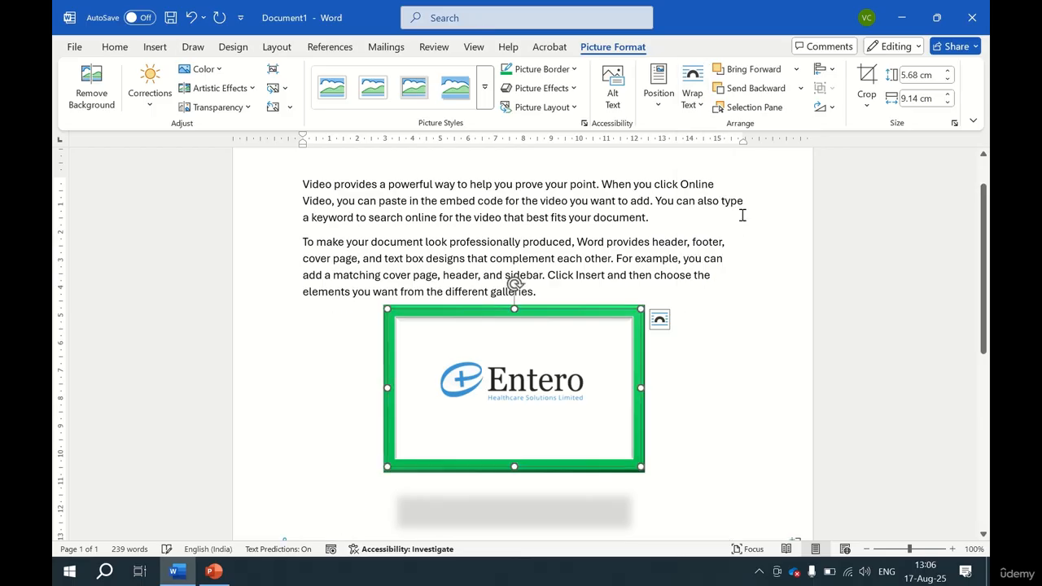
# Try Behind Text and In Front of Text wrapping on the logo.
pyautogui.click(691, 102)
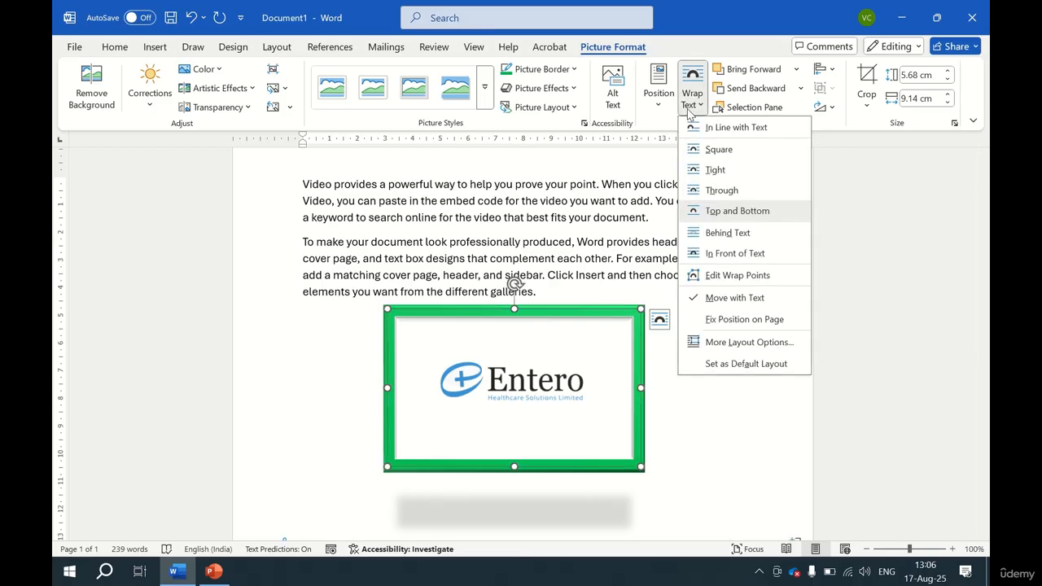
pyautogui.click(751, 236)
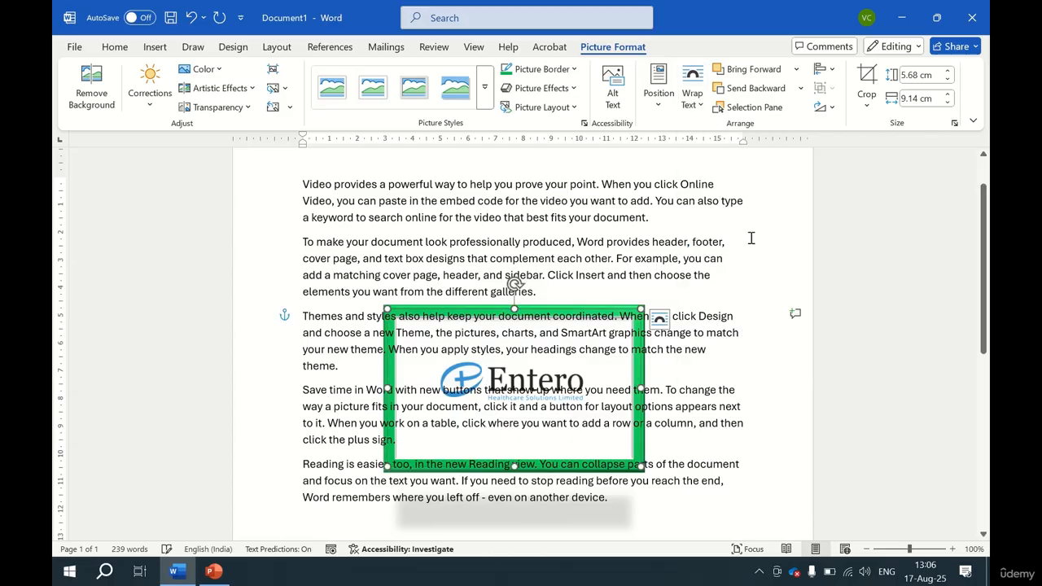
pyautogui.click(691, 91)
pyautogui.click(736, 257)
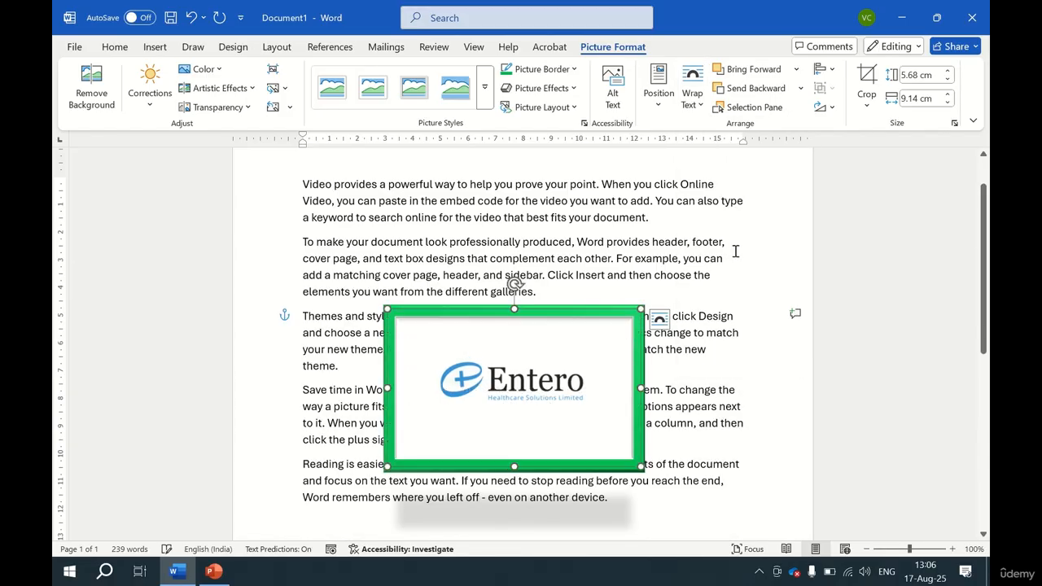
# Edit the logo's wrap points, pulling three corner points outward to widen the wrap boundary.
pyautogui.click(692, 98)
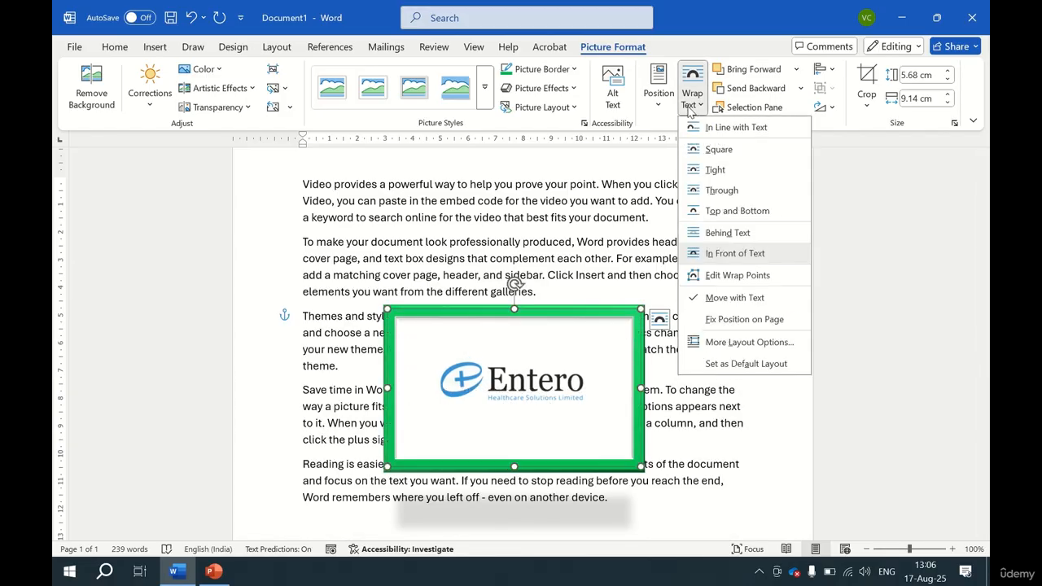
pyautogui.click(739, 277)
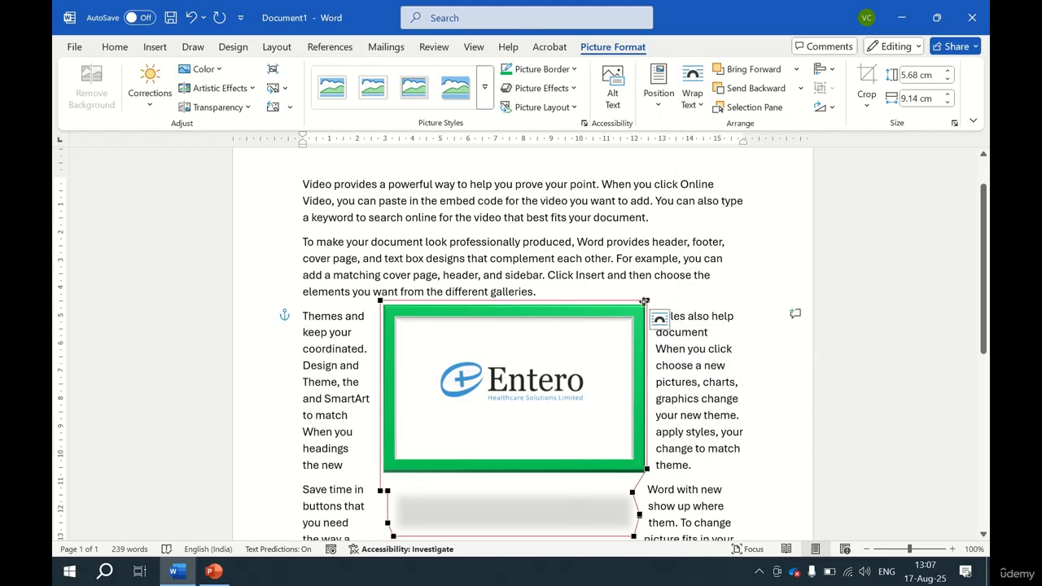
pyautogui.moveTo(647, 301); pyautogui.dragTo(663, 268)
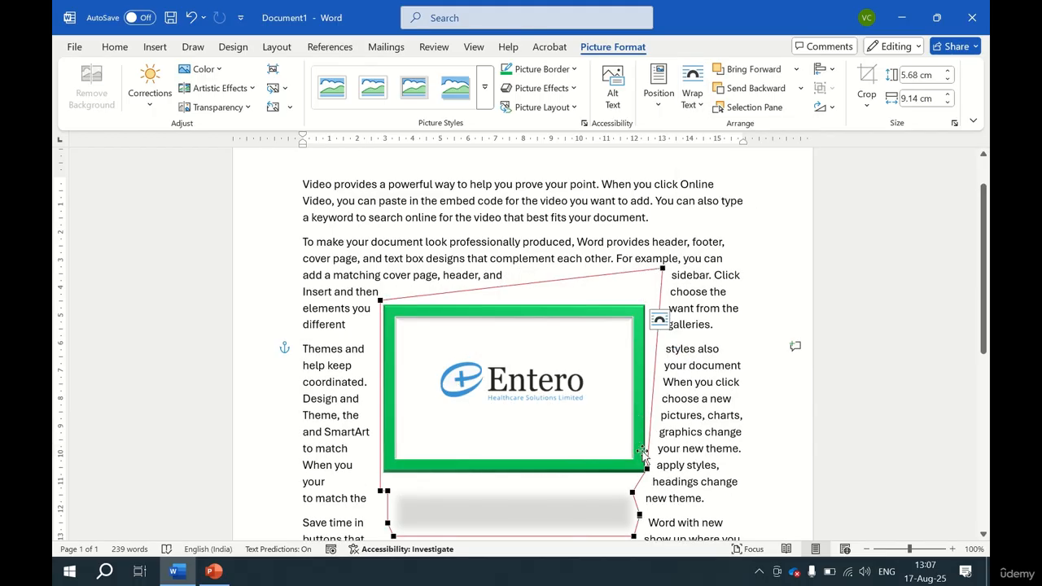
pyautogui.moveTo(648, 466); pyautogui.dragTo(668, 479)
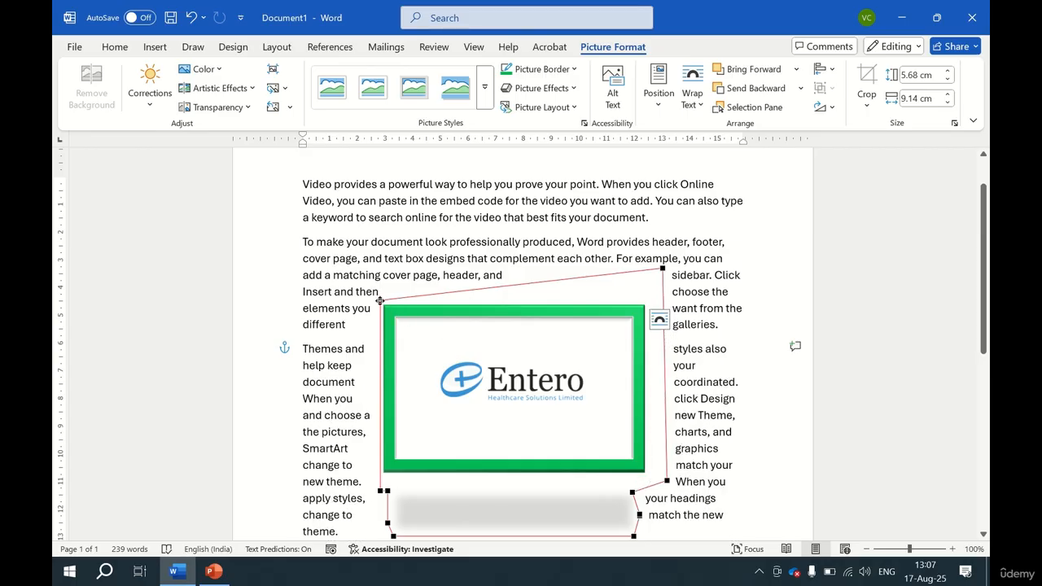
pyautogui.moveTo(380, 300); pyautogui.dragTo(374, 289)
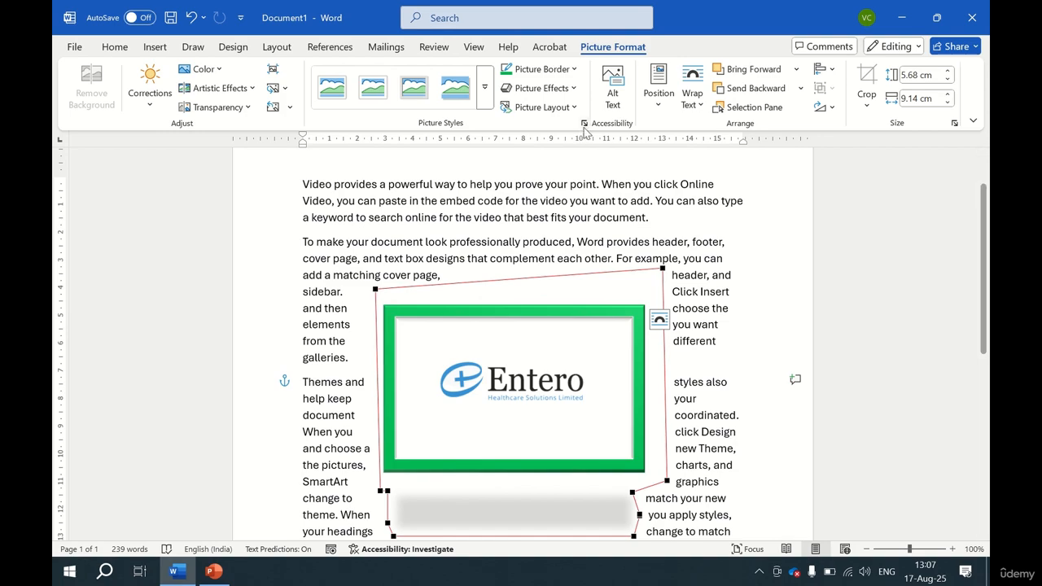
# Set the logo's text wrapping to Top and Bottom, then undo the last edit.
pyautogui.click(695, 104)
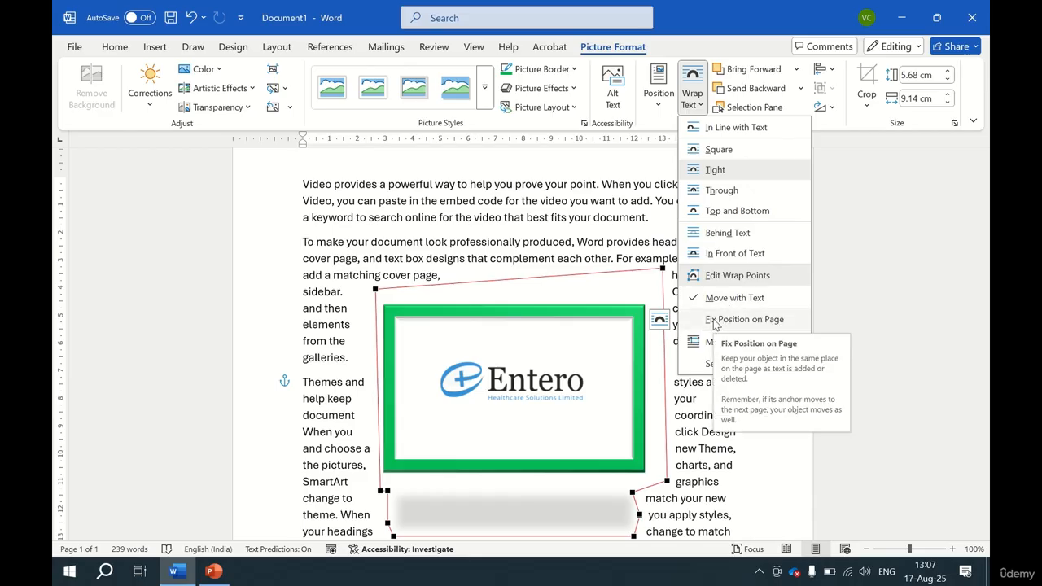
pyautogui.click(727, 213)
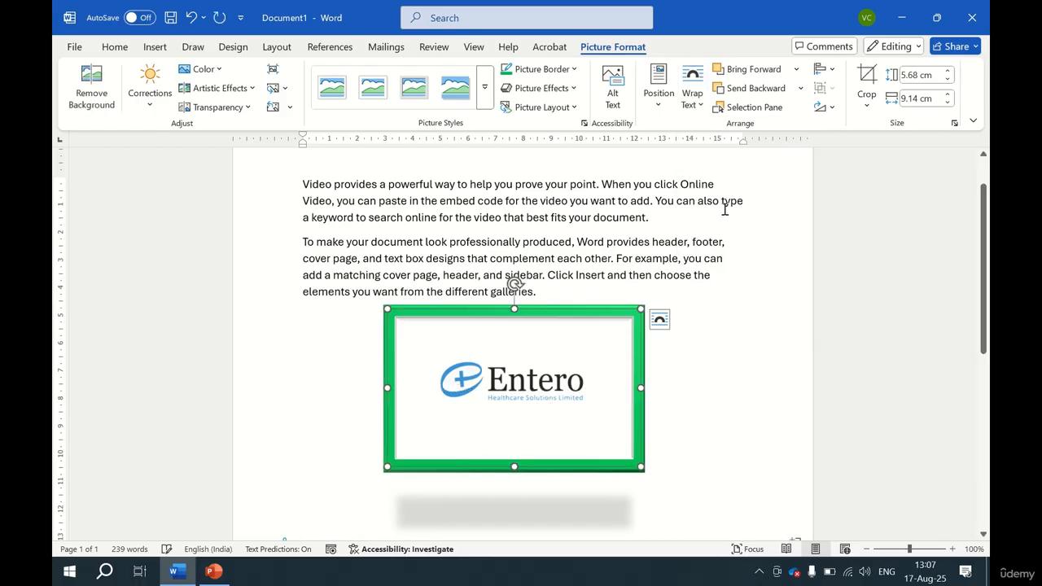
pyautogui.scroll(-2, 706, 330)
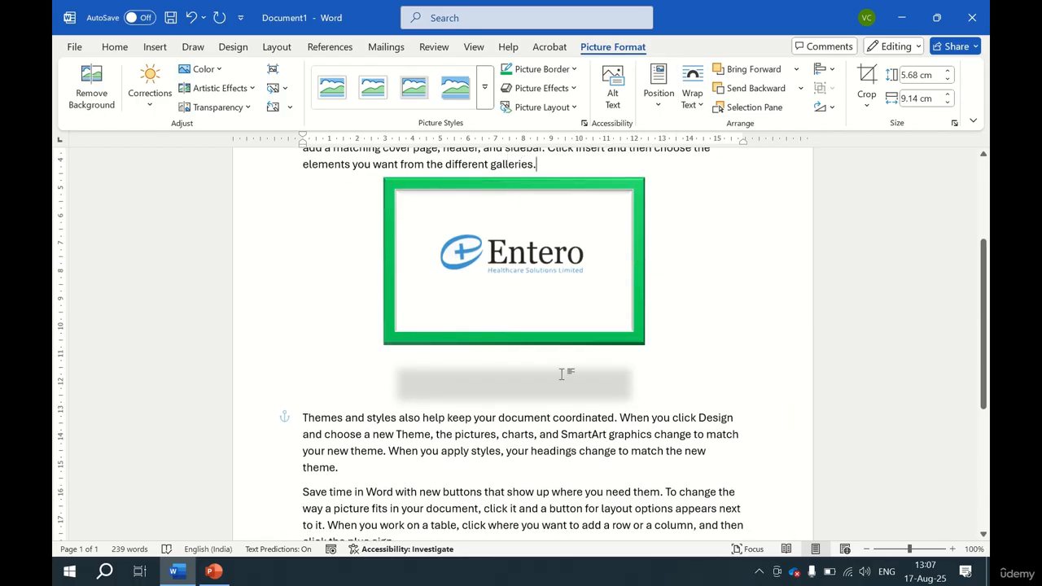
pyautogui.click(562, 373)
pyautogui.hotkey('ctrl', 'z')
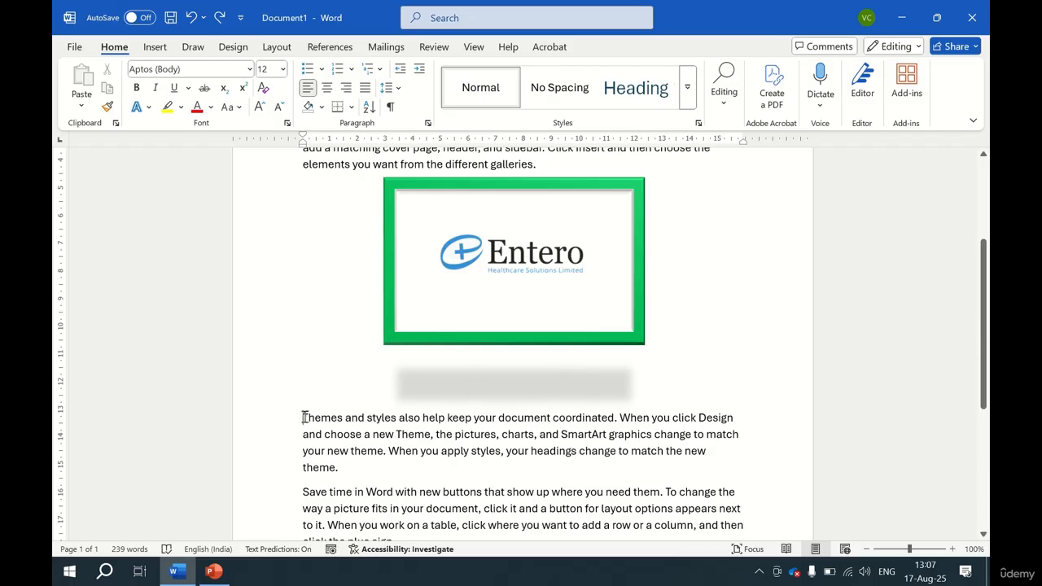
# Reopen the logo's Wrap Text options and close them without choosing one.
pyautogui.click(538, 212)
pyautogui.click(612, 49)
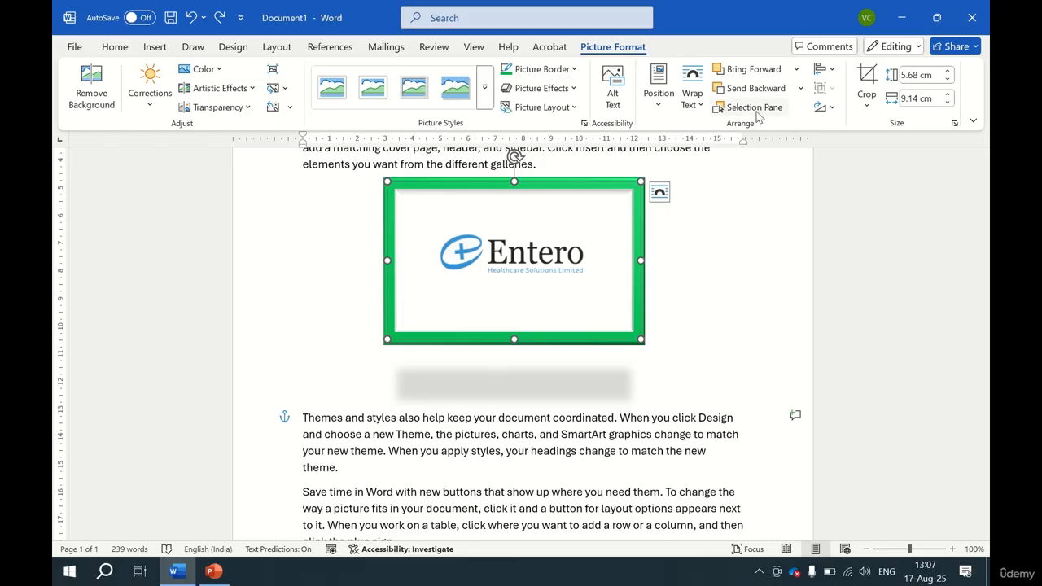
pyautogui.click(693, 91)
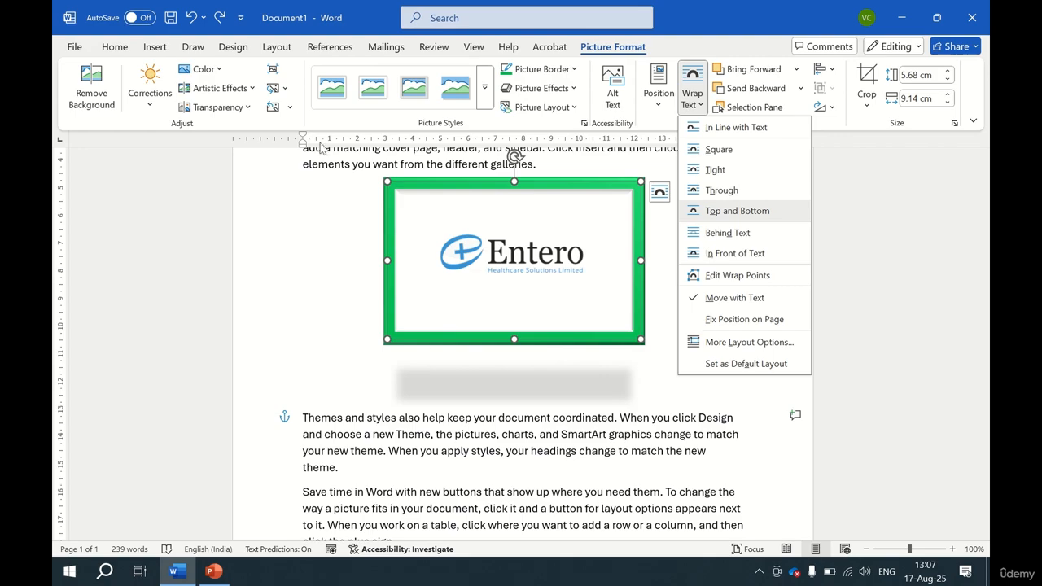
pyautogui.click(299, 418)
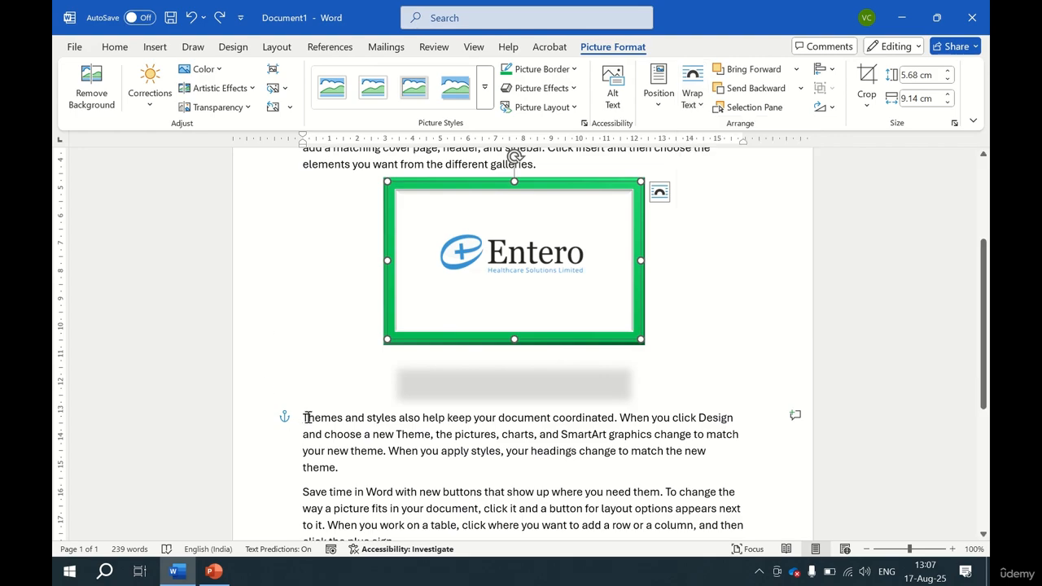
# Insert three blank lines after the second paragraph to push the logo down.
pyautogui.click(567, 163)
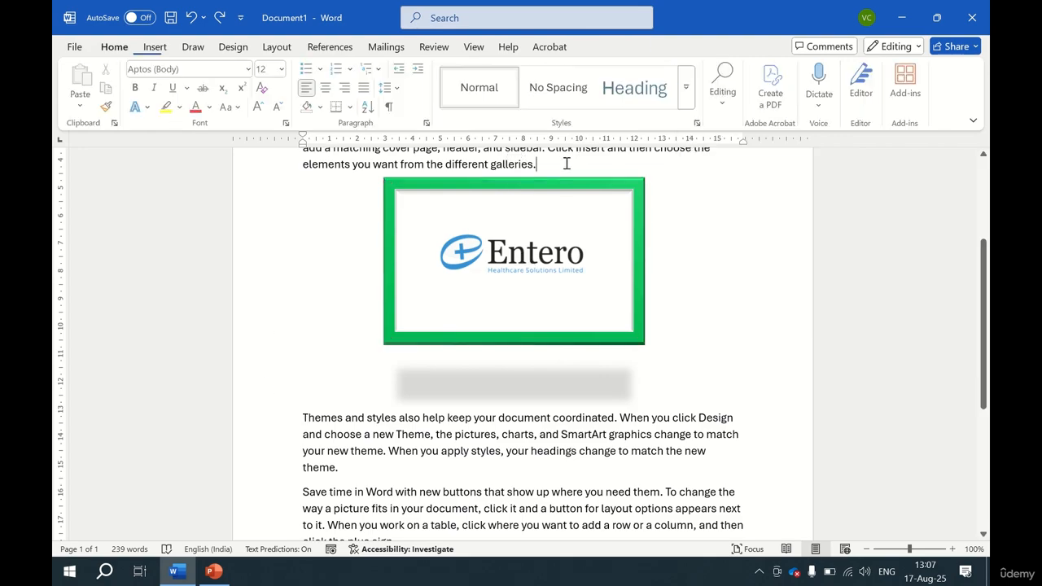
pyautogui.press('Return')
pyautogui.press('Return')
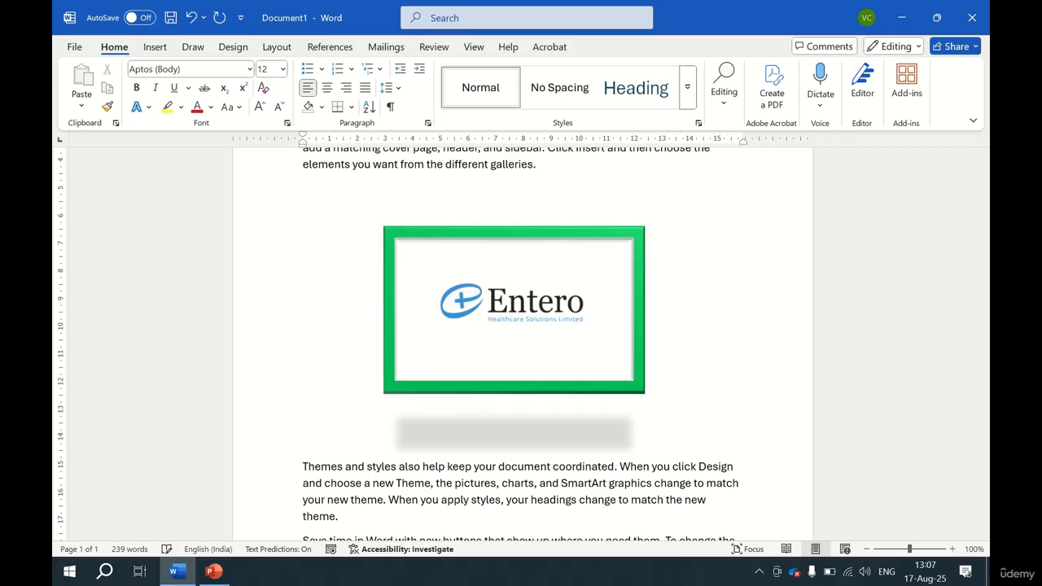
pyautogui.press('Return')
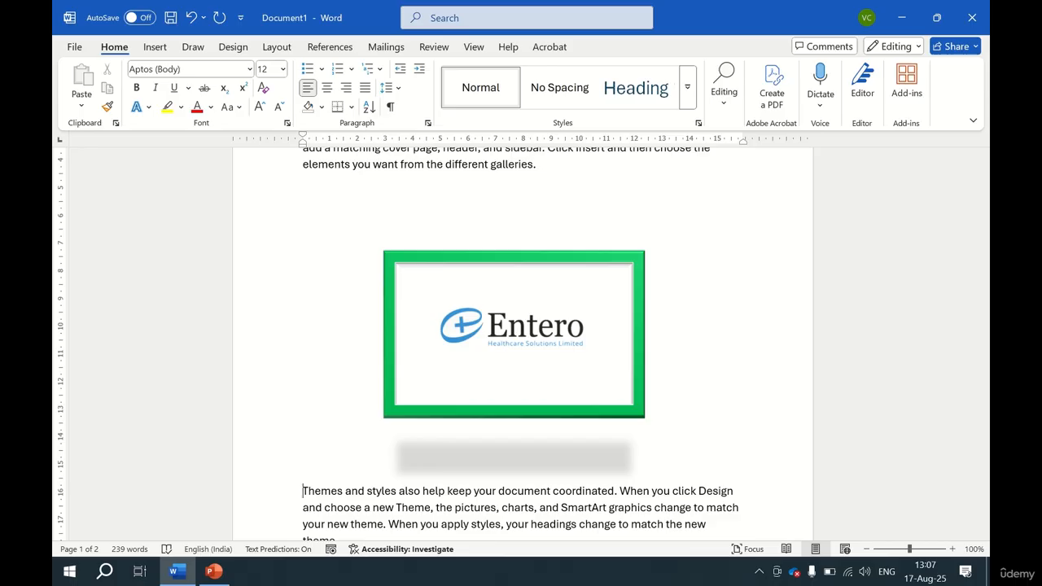
# Undo an accidental blank line and set the logo to Fix Position on Page.
pyautogui.press('Return')
pyautogui.hotkey('ctrl', 'z')
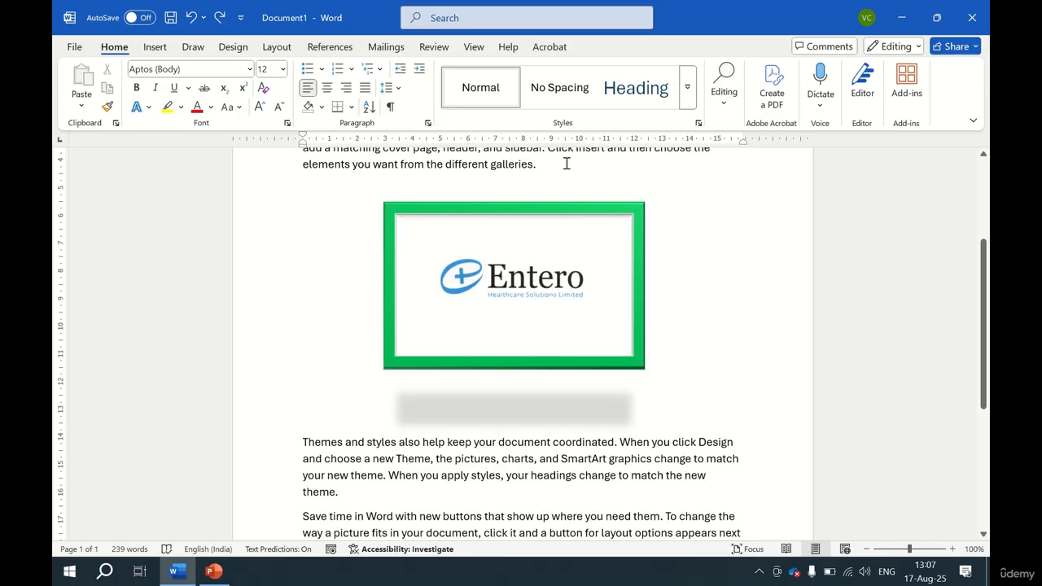
pyautogui.click(499, 277)
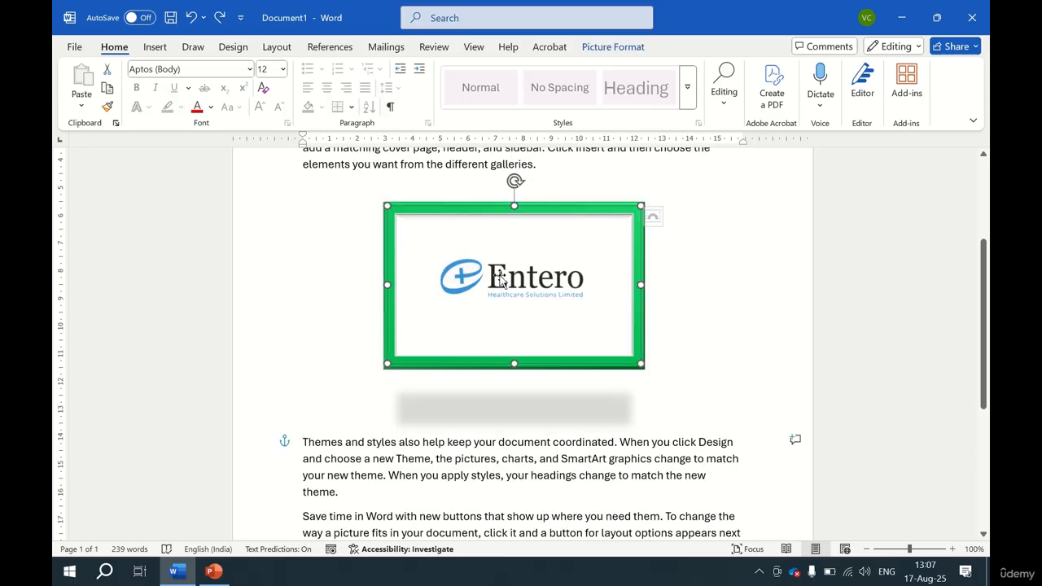
pyautogui.click(617, 47)
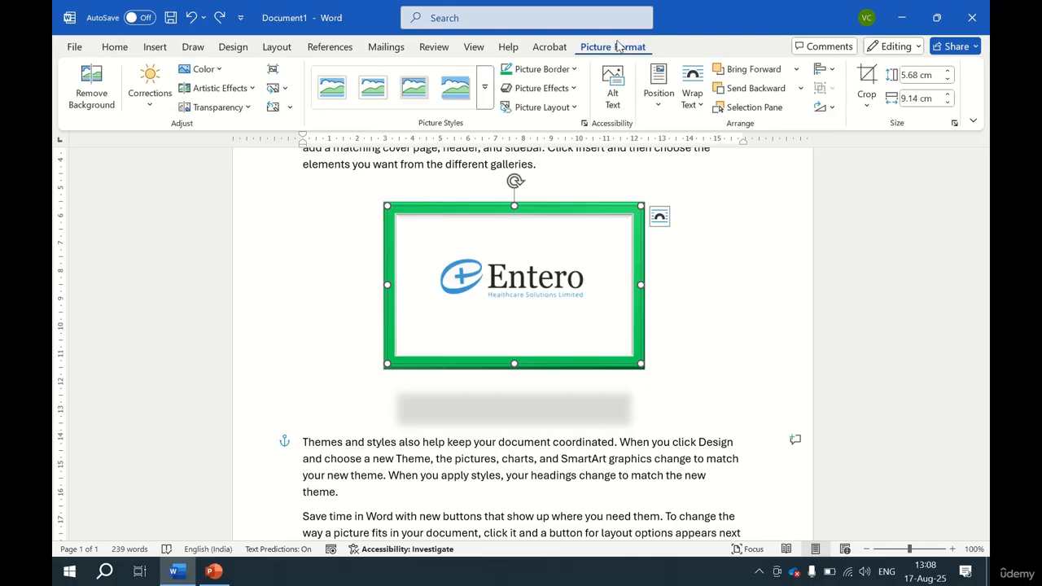
pyautogui.click(702, 106)
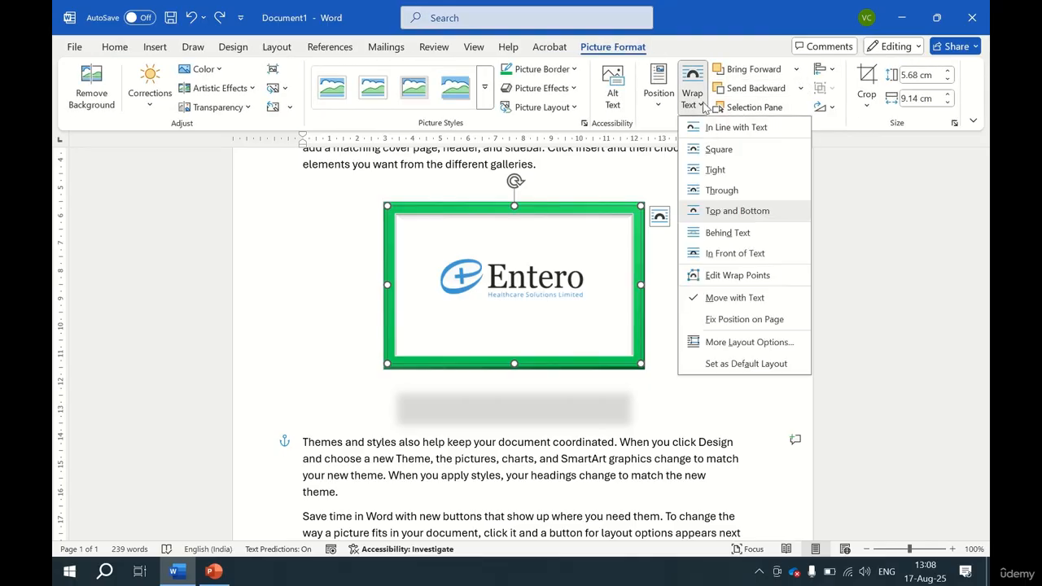
pyautogui.click(735, 298)
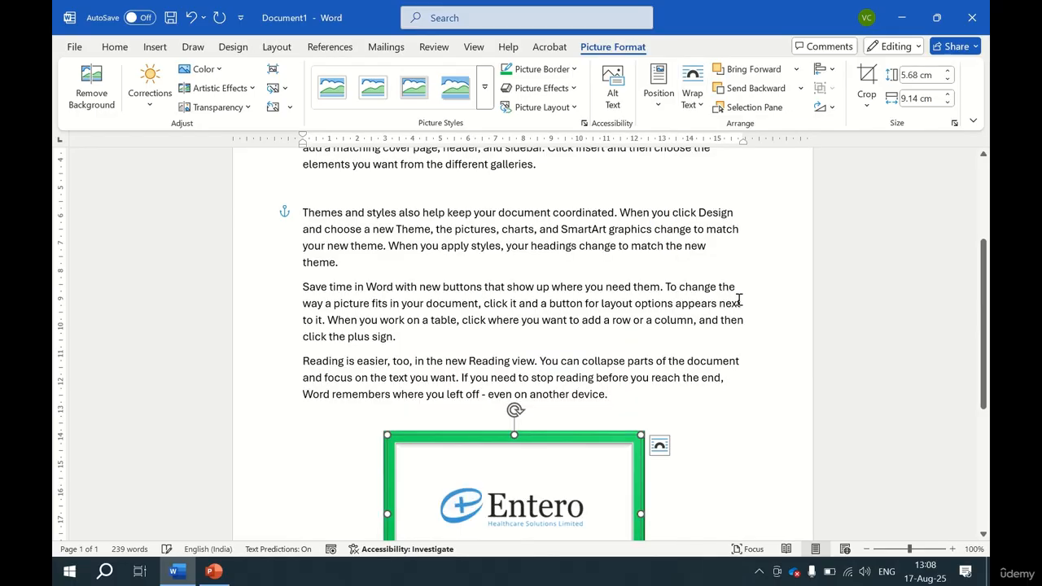
# Move the logo up to sit just below the first line of the Themes paragraph.
pyautogui.scroll(-4, 594, 411)
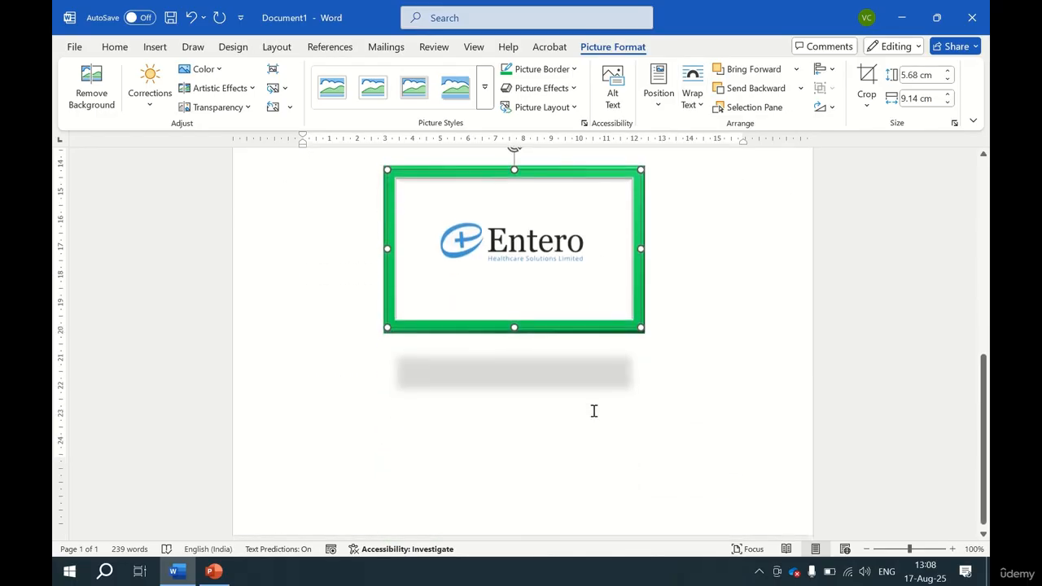
pyautogui.scroll(5, 593, 411)
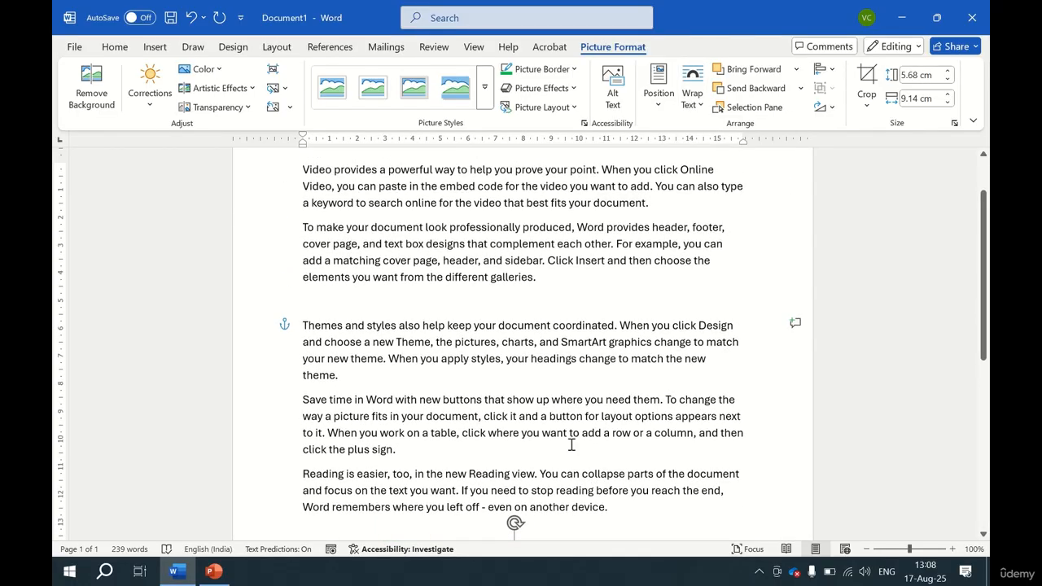
pyautogui.scroll(-3, 527, 512)
pyautogui.scroll(-1, 529, 503)
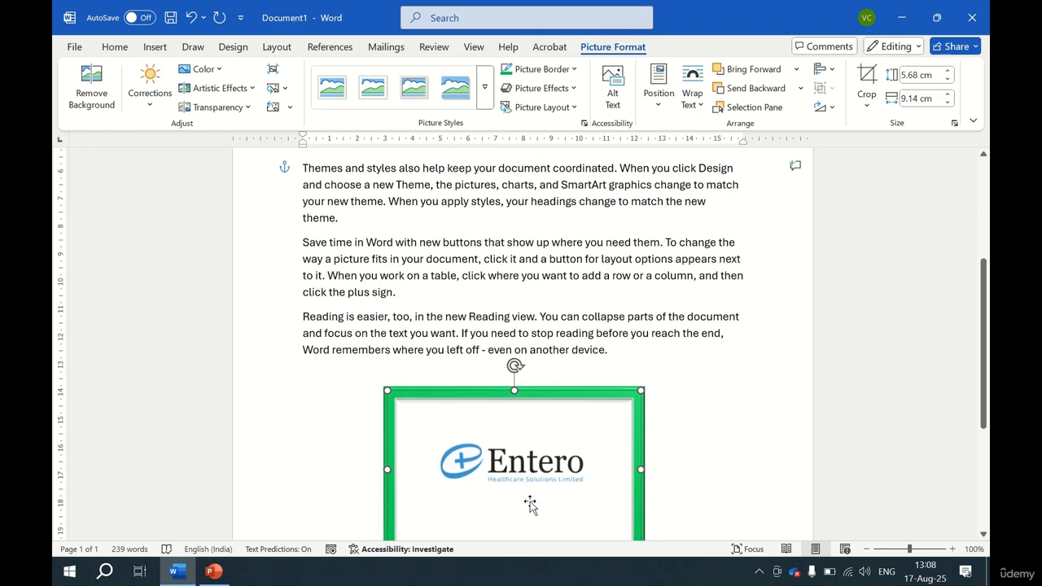
pyautogui.moveTo(530, 502); pyautogui.dragTo(531, 277)
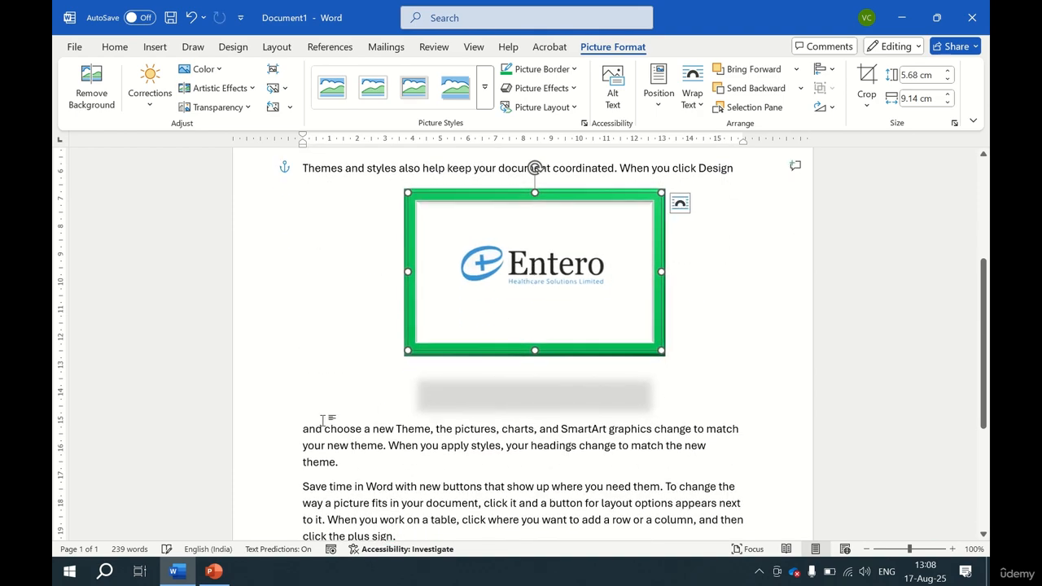
# Add three blank lines before the text below the logo, then delete them again.
pyautogui.click(304, 429)
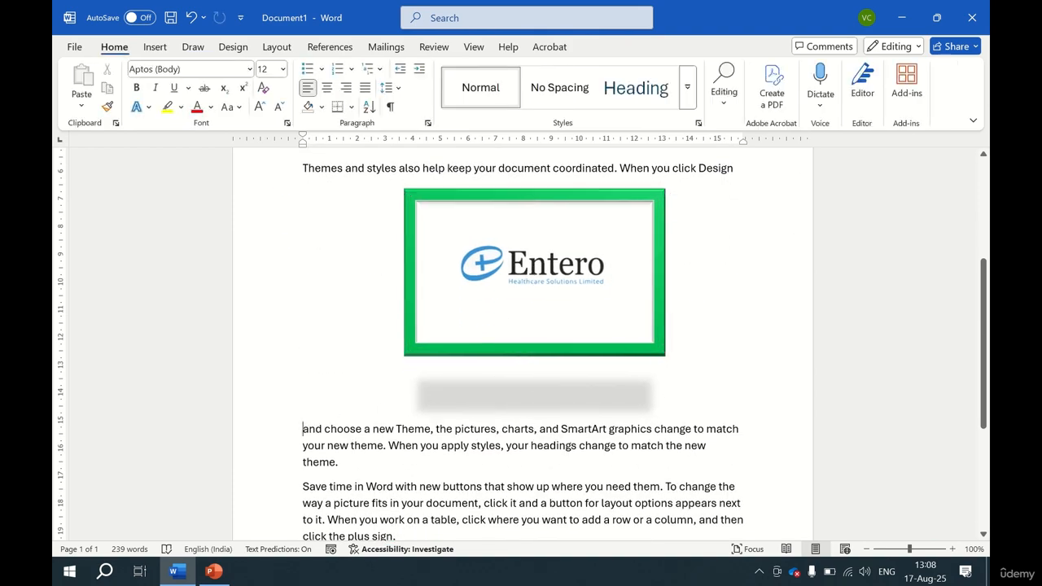
pyautogui.press('Return')
pyautogui.press('Return')
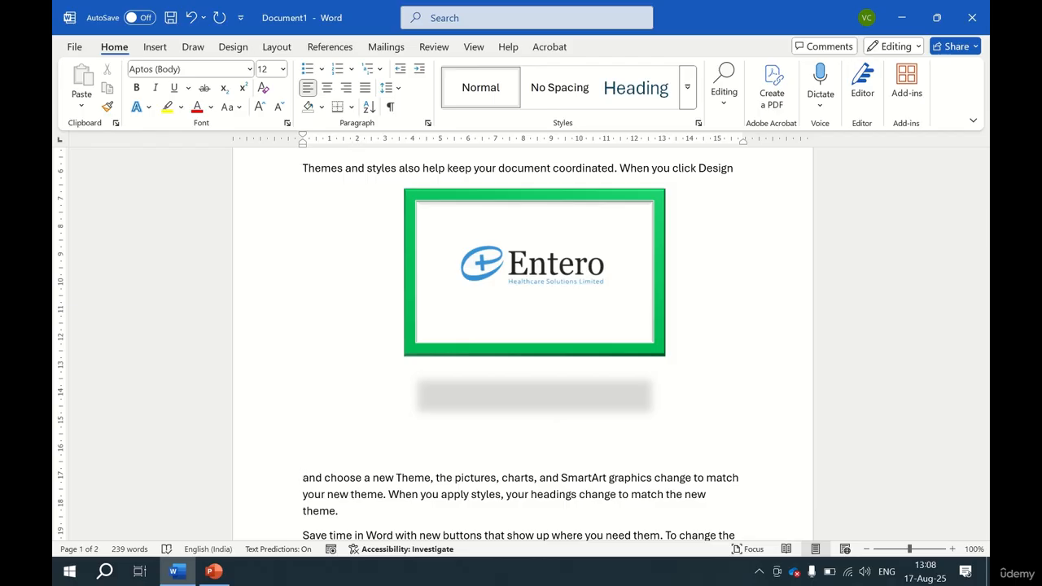
pyautogui.press('Return')
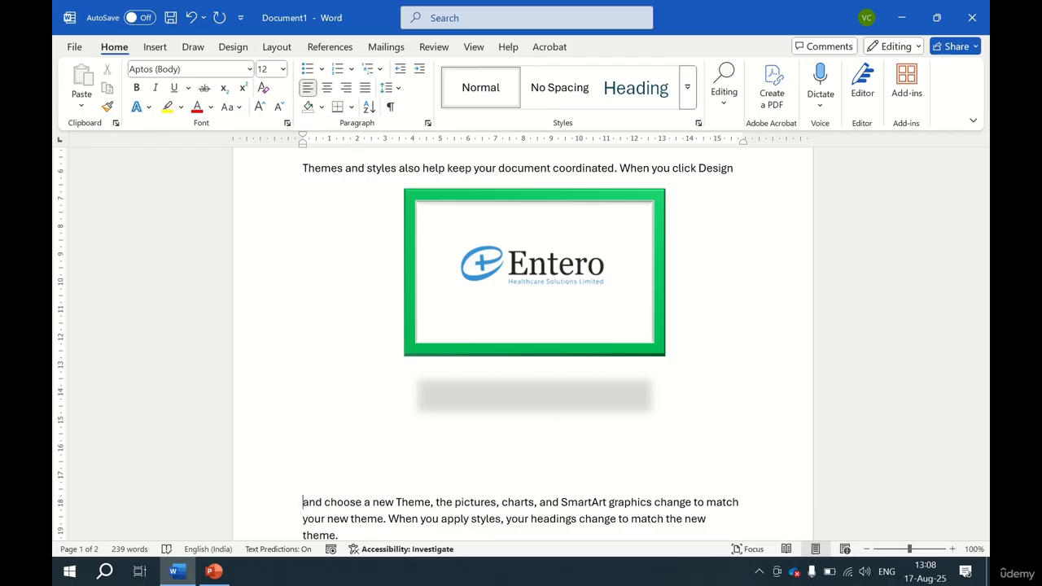
pyautogui.press('BackSpace')
pyautogui.press('BackSpace')
pyautogui.press('BackSpace')
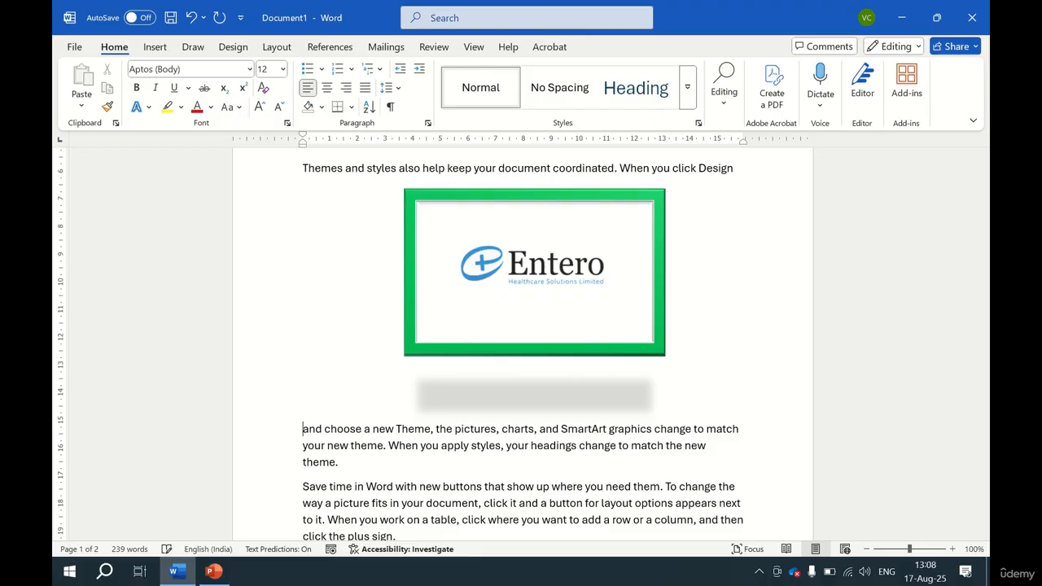
# Open the logo's Layout dialog at Text Wrapping and close it without changes.
pyautogui.click(509, 312)
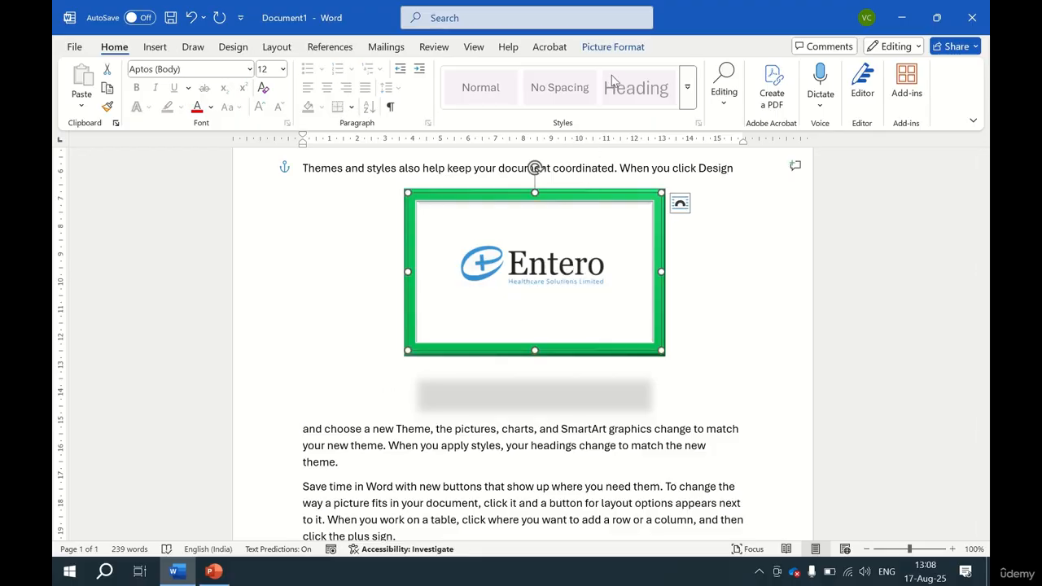
pyautogui.click(623, 49)
pyautogui.click(692, 91)
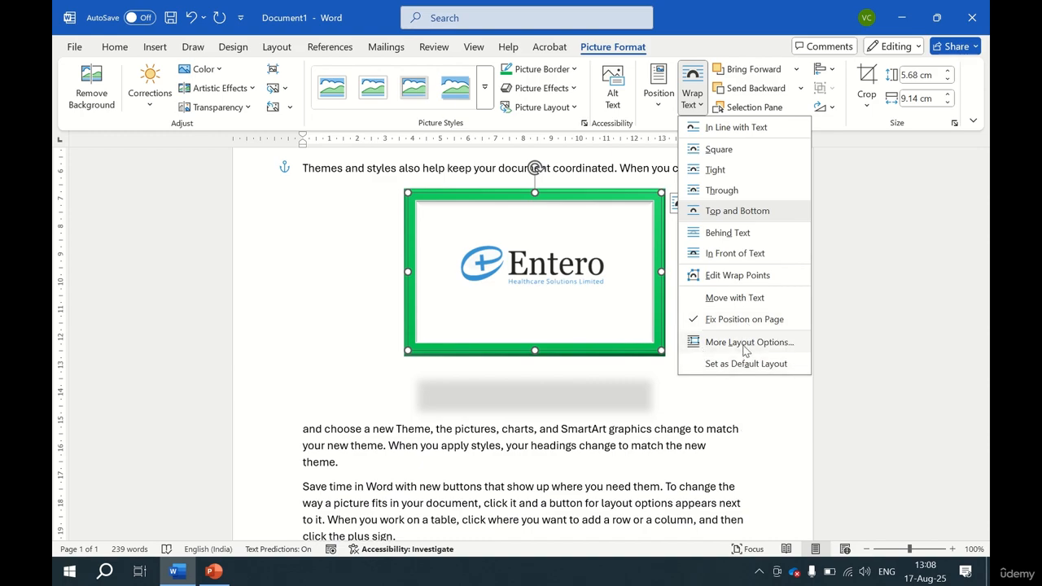
pyautogui.click(743, 346)
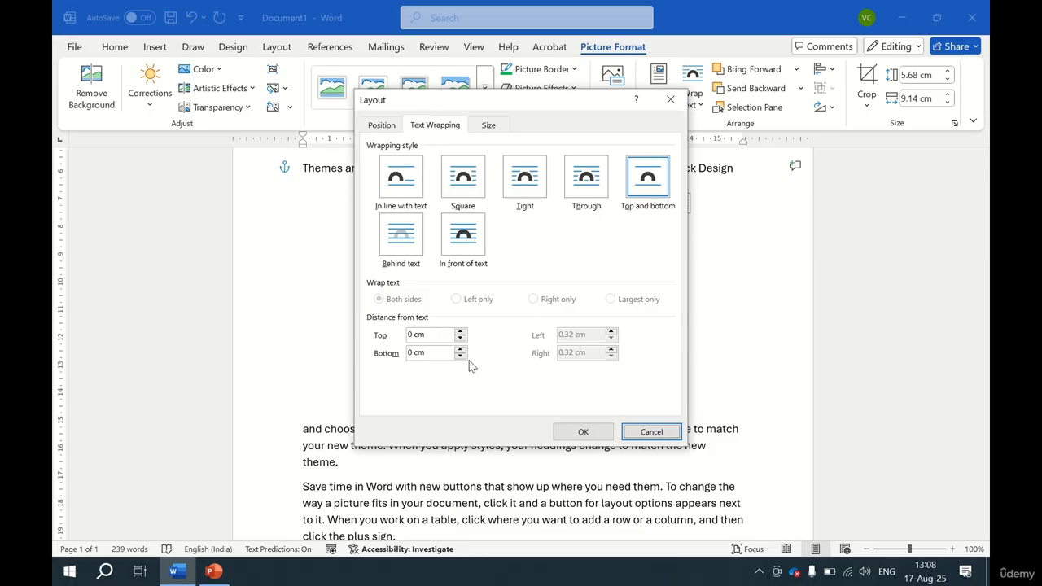
pyautogui.press('Escape')
pyautogui.click(418, 429)
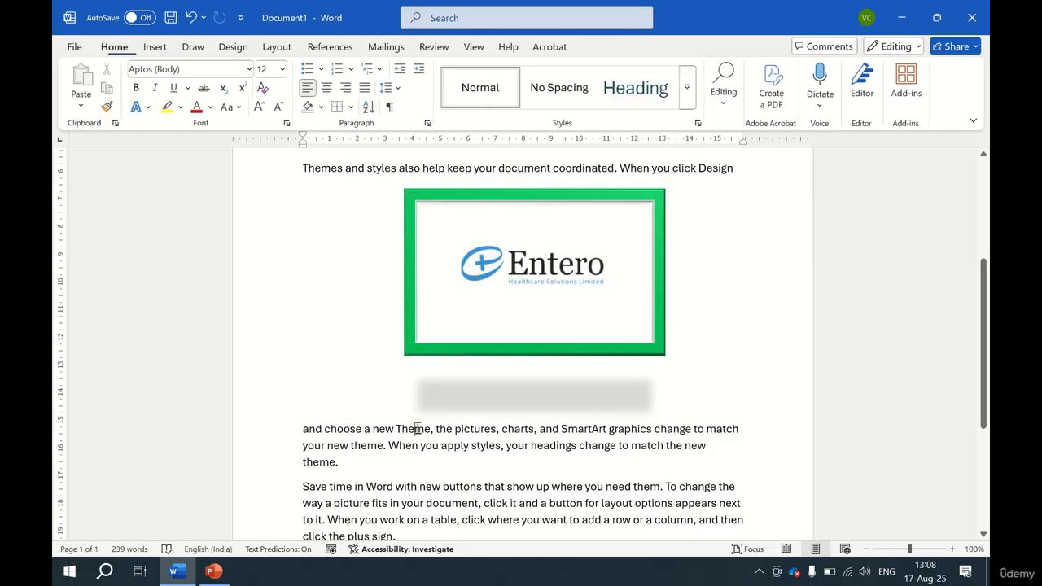
# Open the Selection Pane and toggle Picture 9's visibility off and on twice.
pyautogui.click(583, 295)
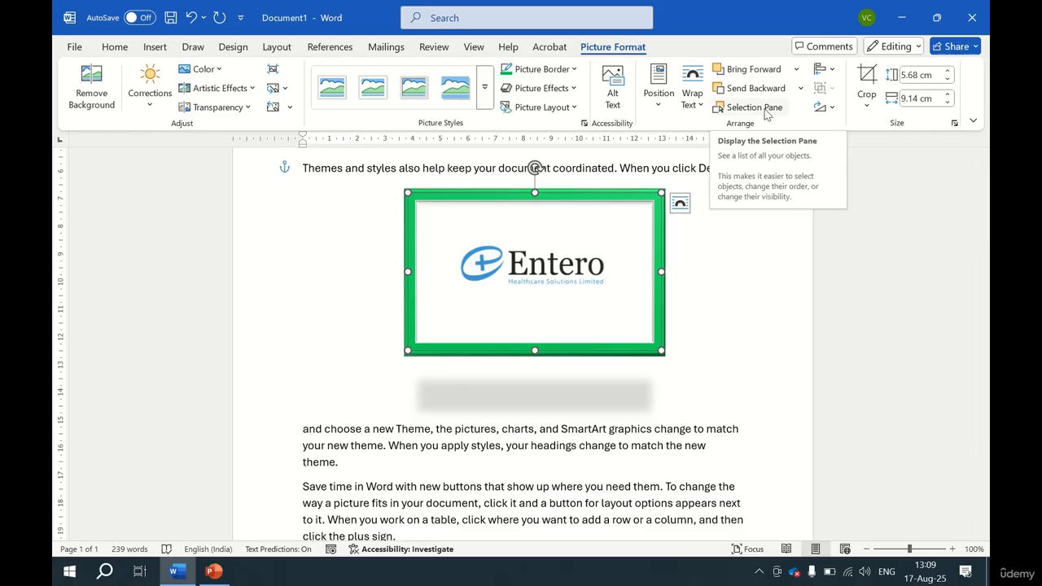
pyautogui.click(766, 114)
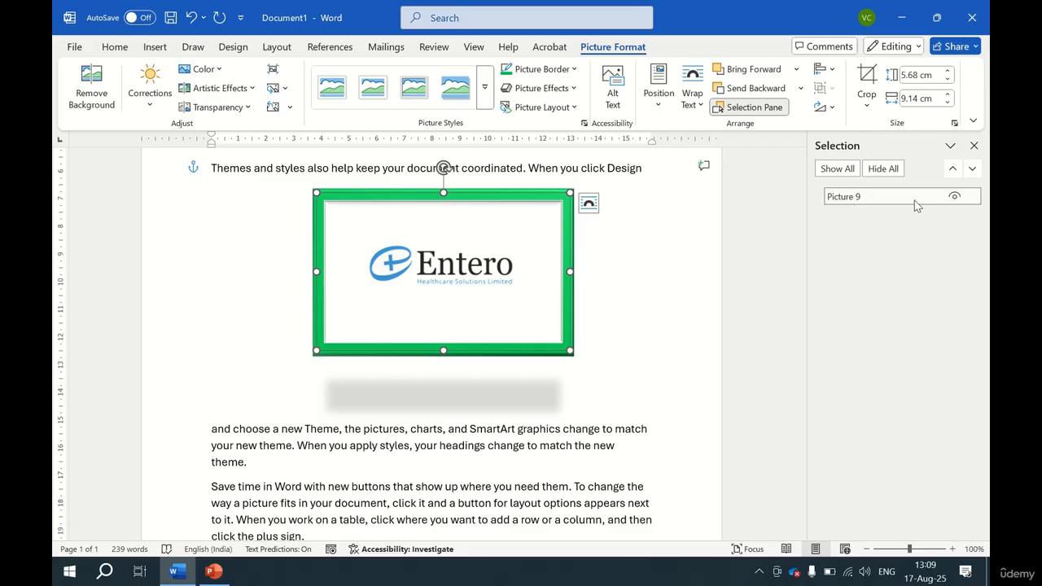
pyautogui.click(955, 198)
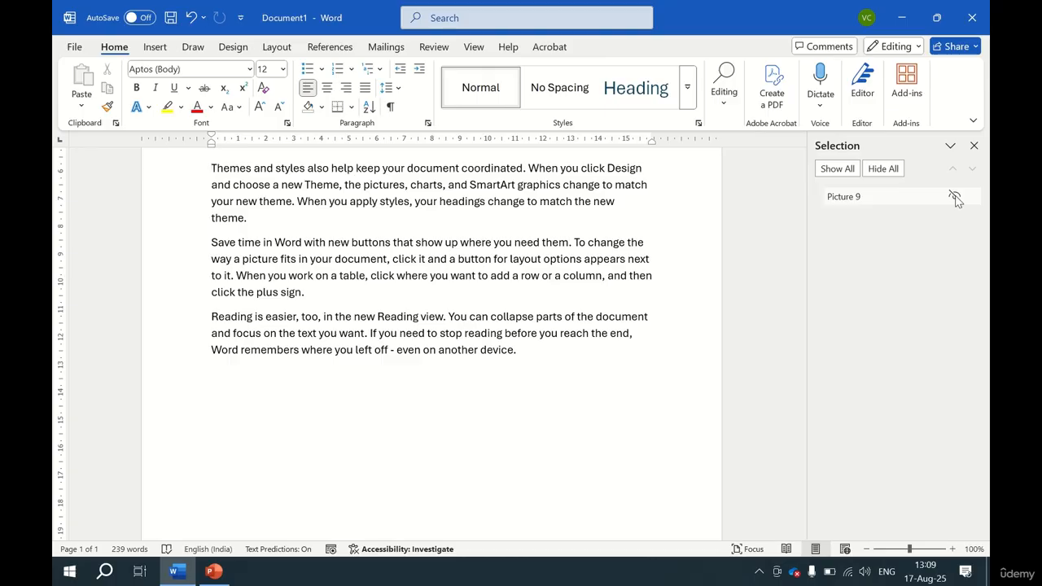
pyautogui.click(956, 198)
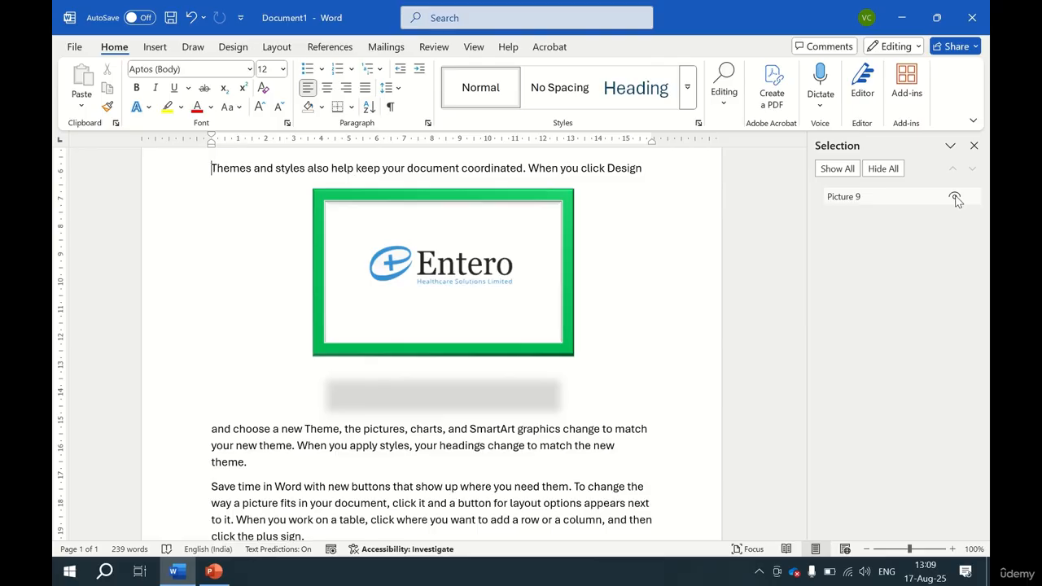
pyautogui.click(955, 198)
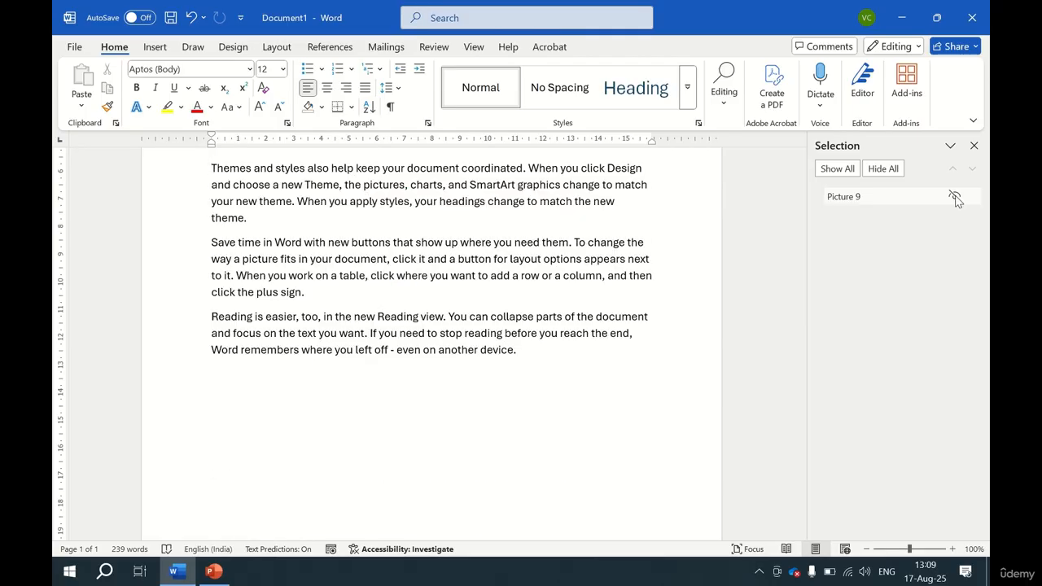
pyautogui.click(955, 198)
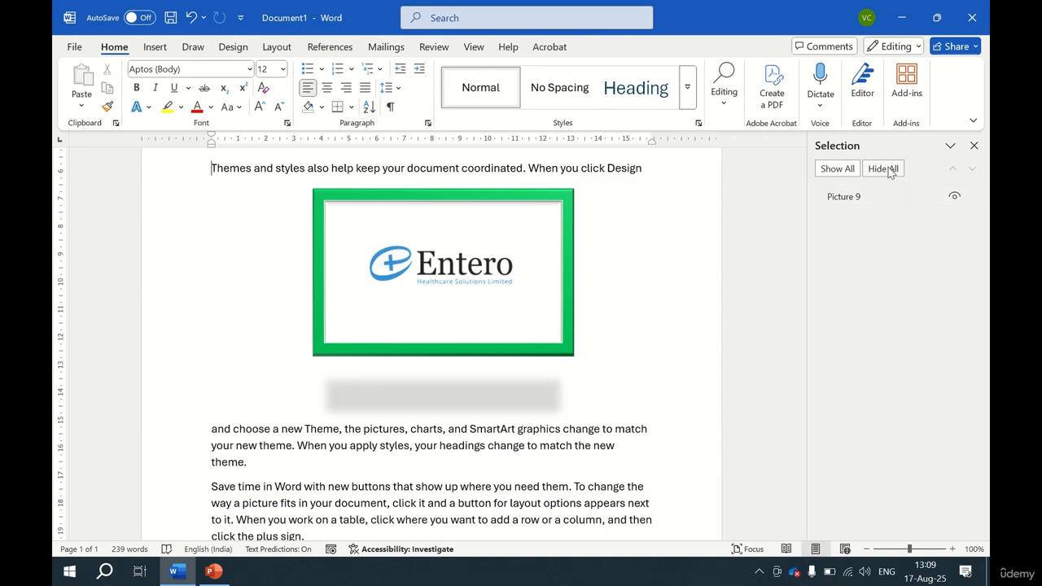
# Align the logo to the left.
pyautogui.click(524, 280)
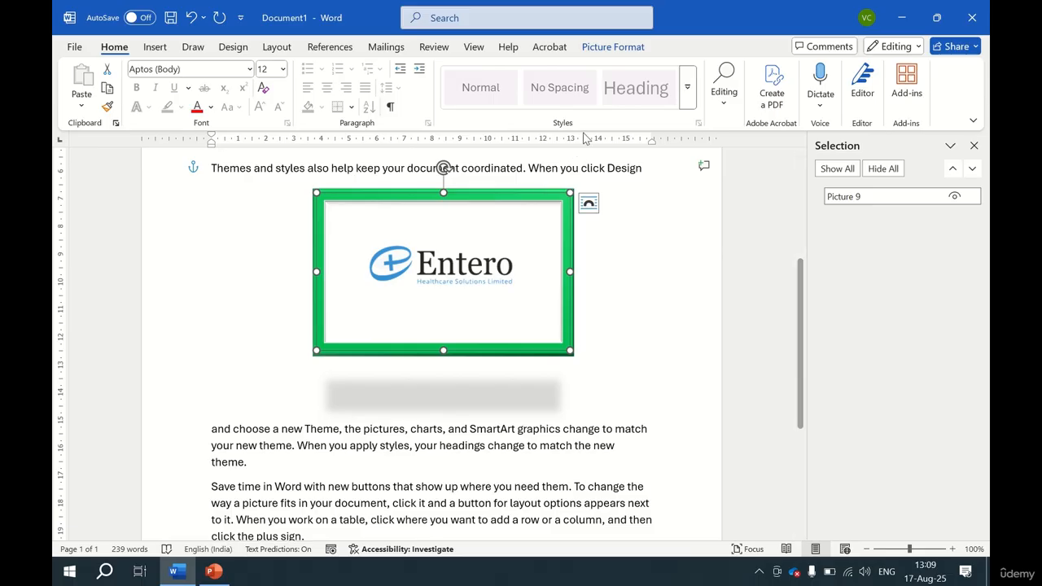
pyautogui.click(617, 48)
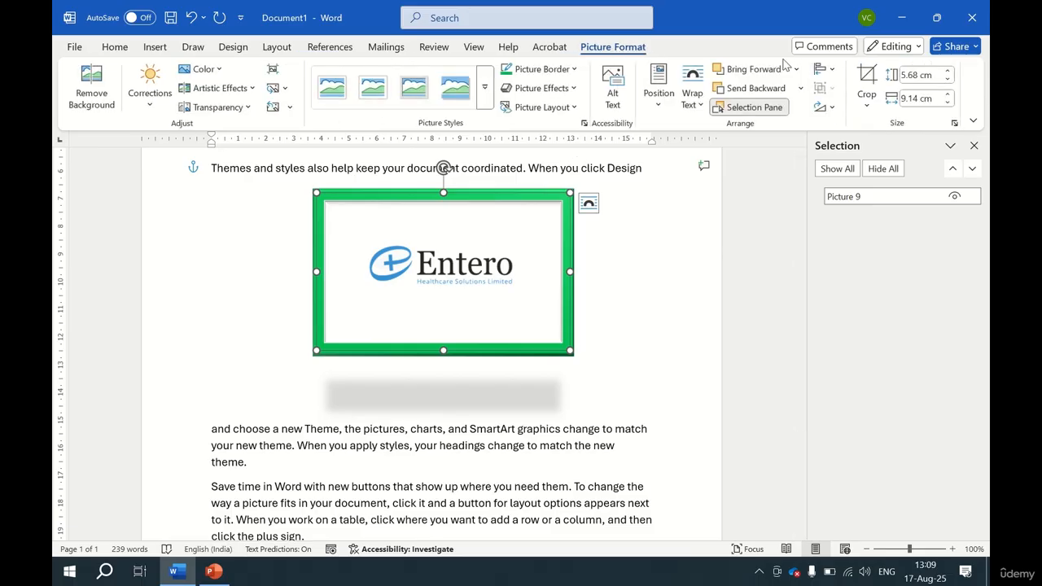
pyautogui.click(826, 72)
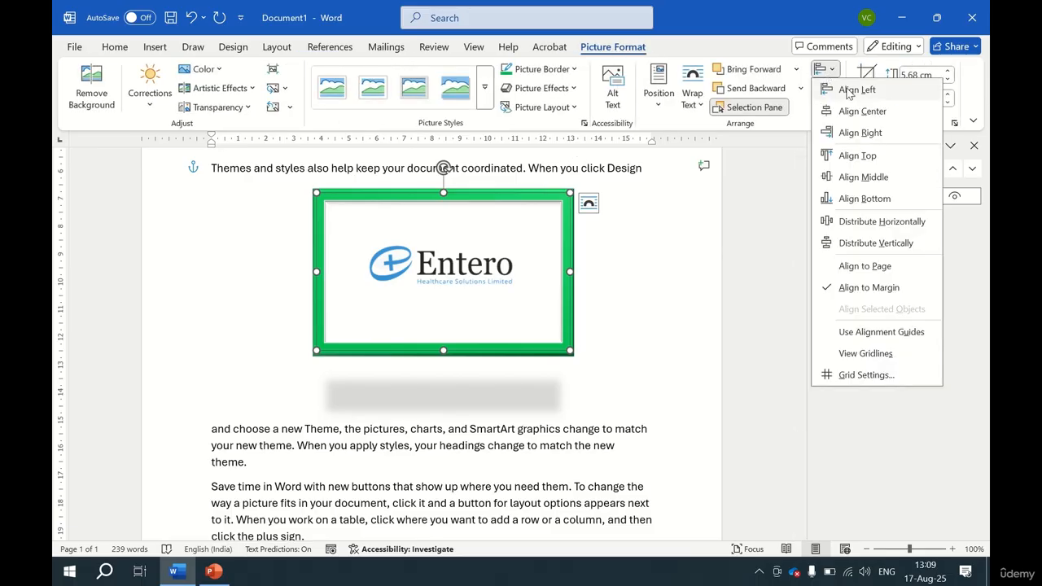
pyautogui.click(852, 91)
# Switch the alignment reference to Align to Page, then back to Align to Margin.
pyautogui.click(824, 71)
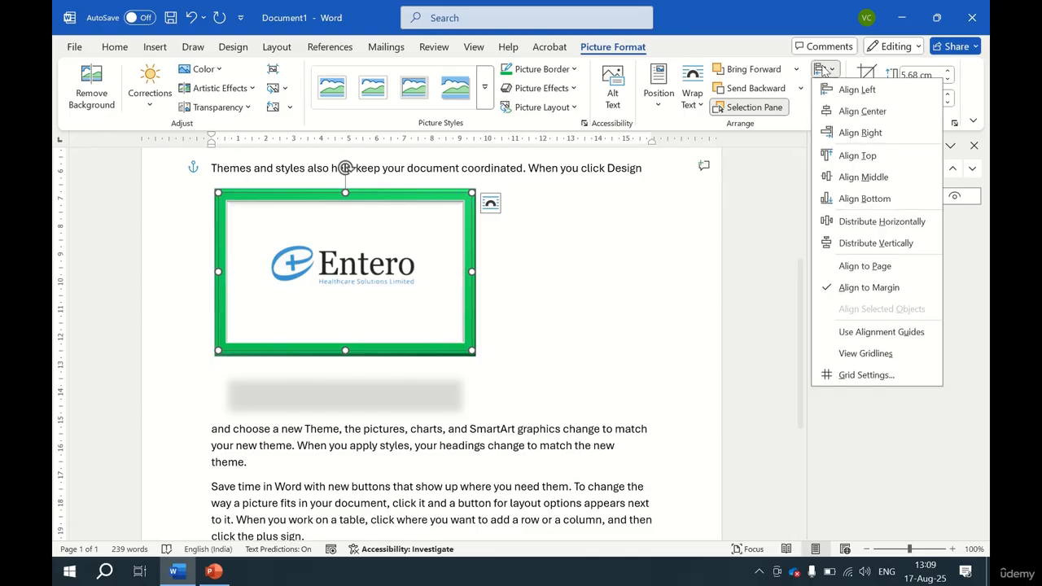
pyautogui.click(865, 266)
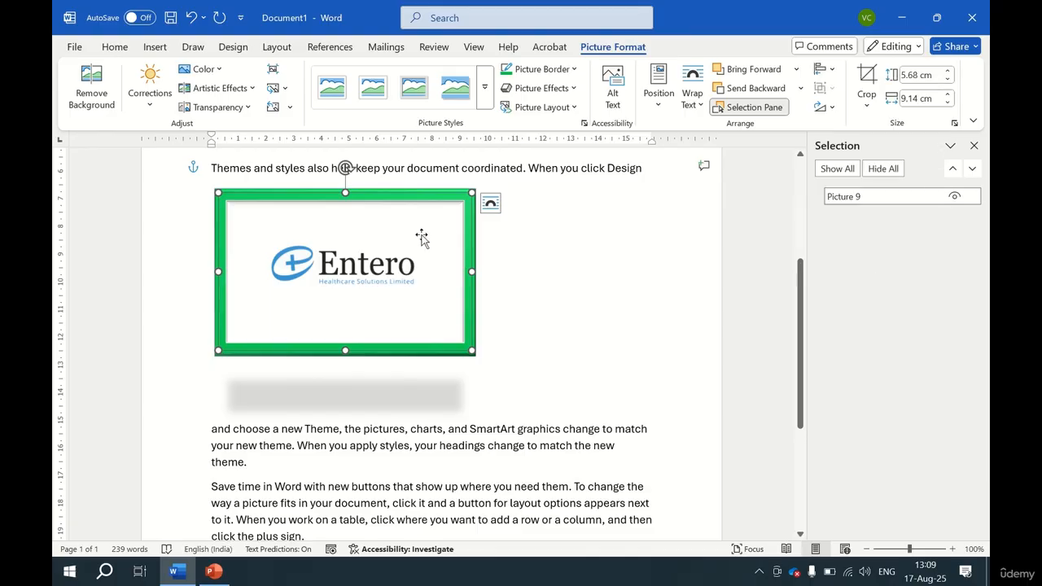
pyautogui.scroll(2, 386, 265)
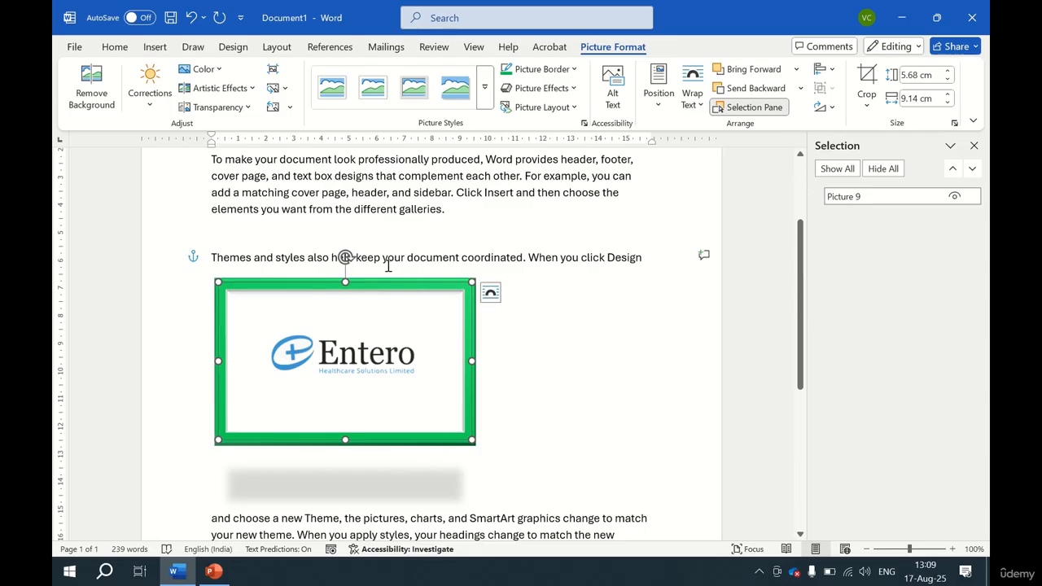
pyautogui.click(826, 70)
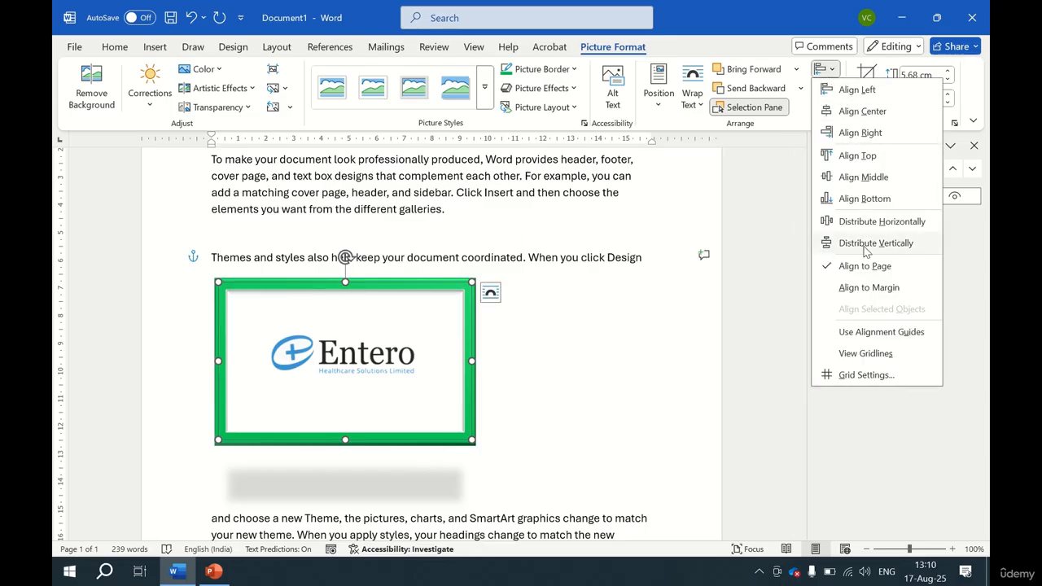
pyautogui.click(869, 287)
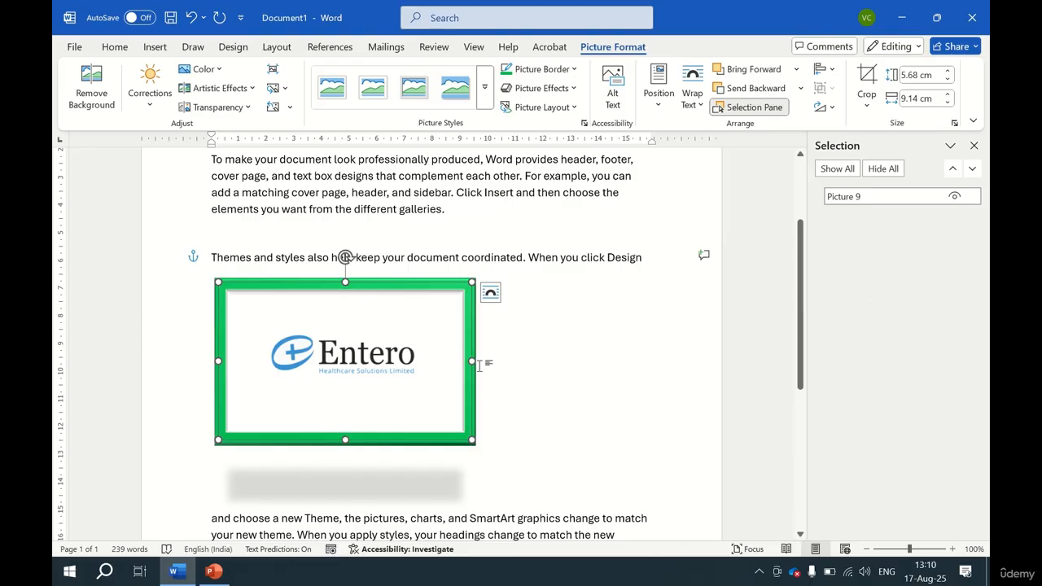
# Turn on alignment guides and view gridlines, nudging the logo slightly to the right.
pyautogui.click(826, 70)
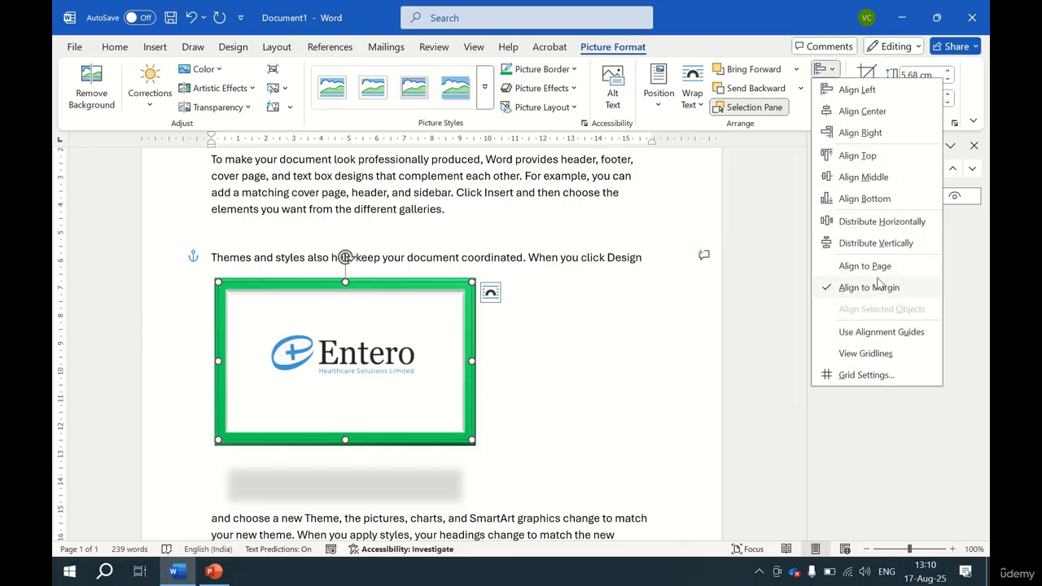
pyautogui.click(890, 339)
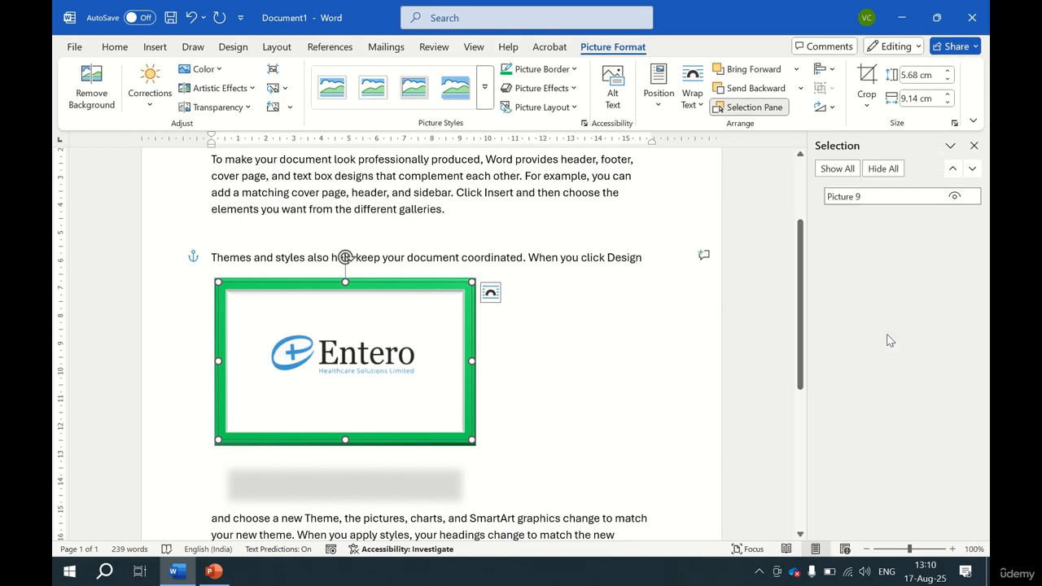
pyautogui.moveTo(334, 323)
pyautogui.mouseDown()
pyautogui.moveTo(391, 326)
pyautogui.moveTo(318, 317)
pyautogui.moveTo(338, 324)
pyautogui.mouseUp()
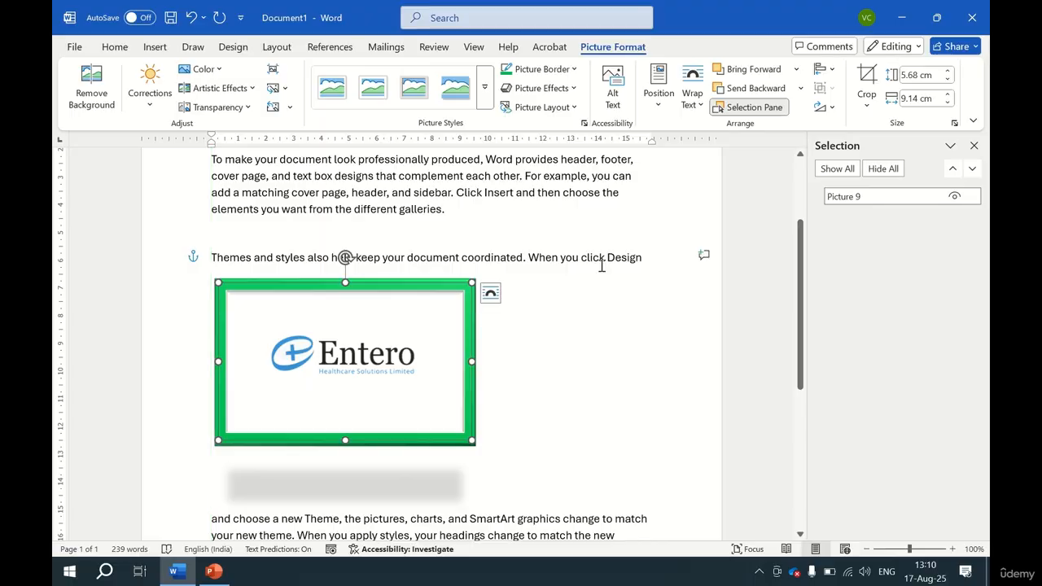
pyautogui.click(832, 70)
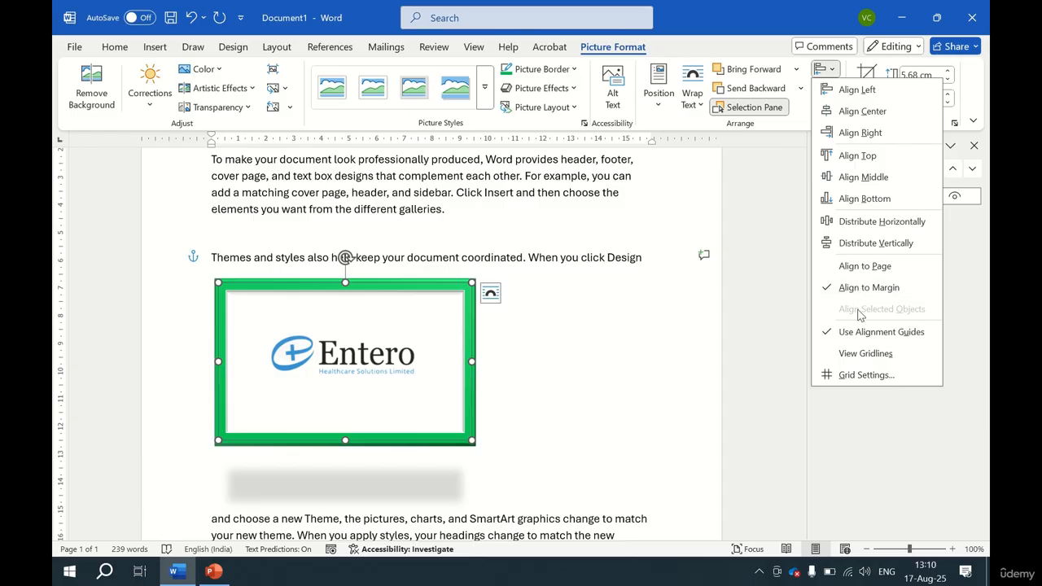
pyautogui.click(878, 359)
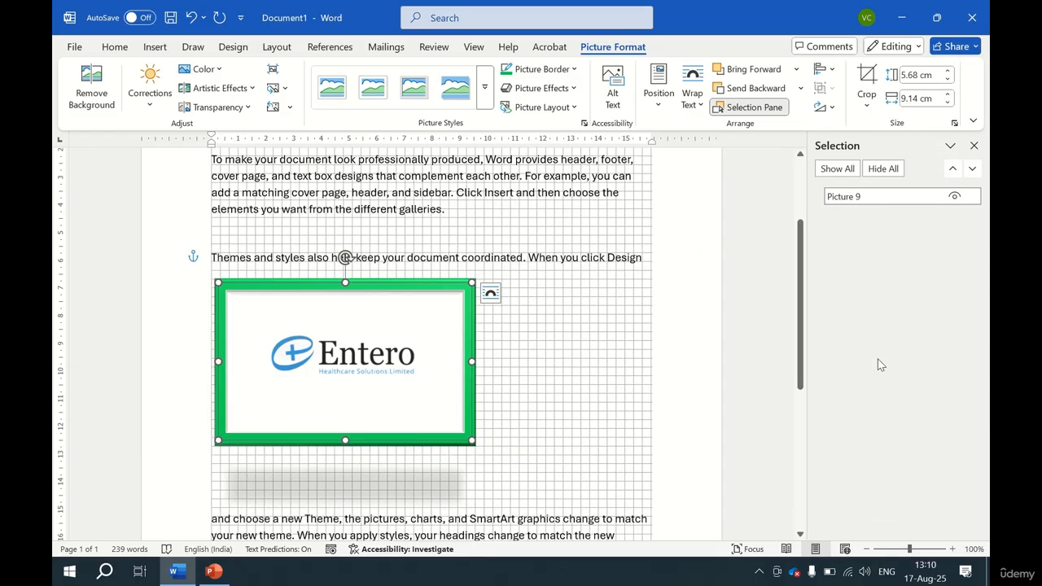
# Open Grid and Guides, raise the horizontal grid spacing to 1.1 cm, and close the dialog without saving.
pyautogui.click(825, 70)
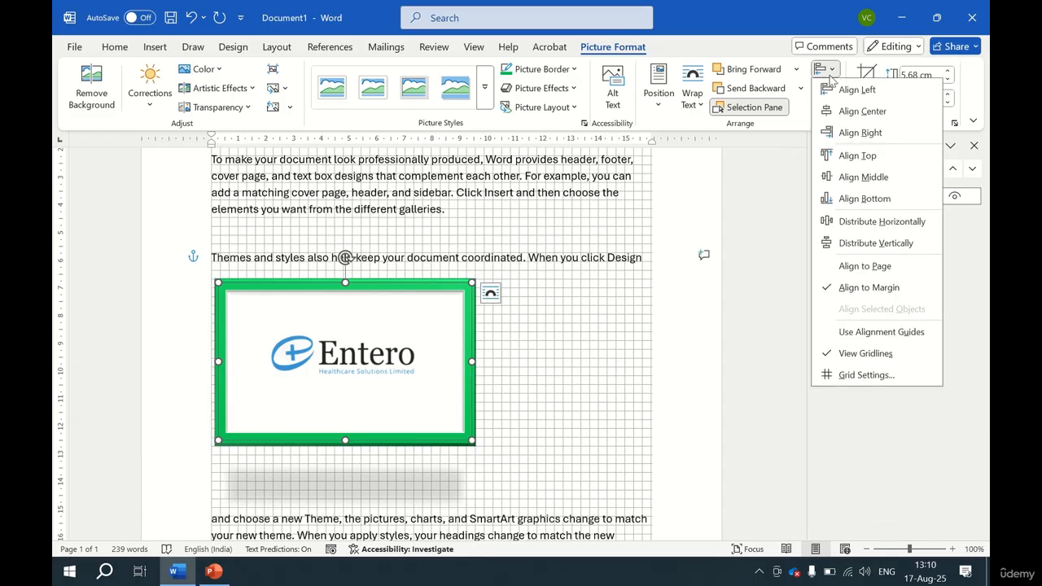
pyautogui.click(875, 373)
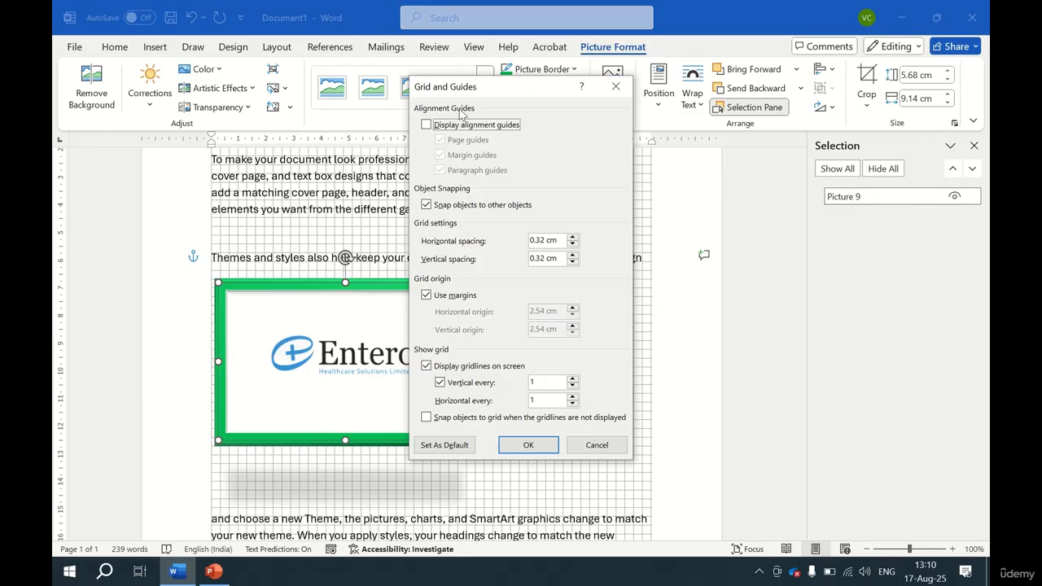
pyautogui.moveTo(489, 87); pyautogui.dragTo(663, 77)
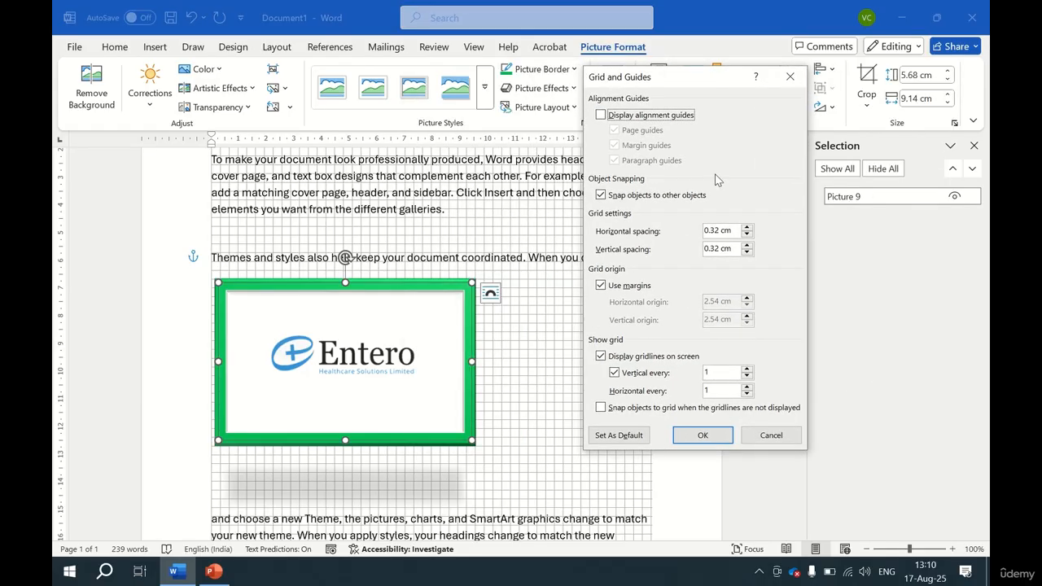
pyautogui.click(748, 228)
pyautogui.click(748, 229)
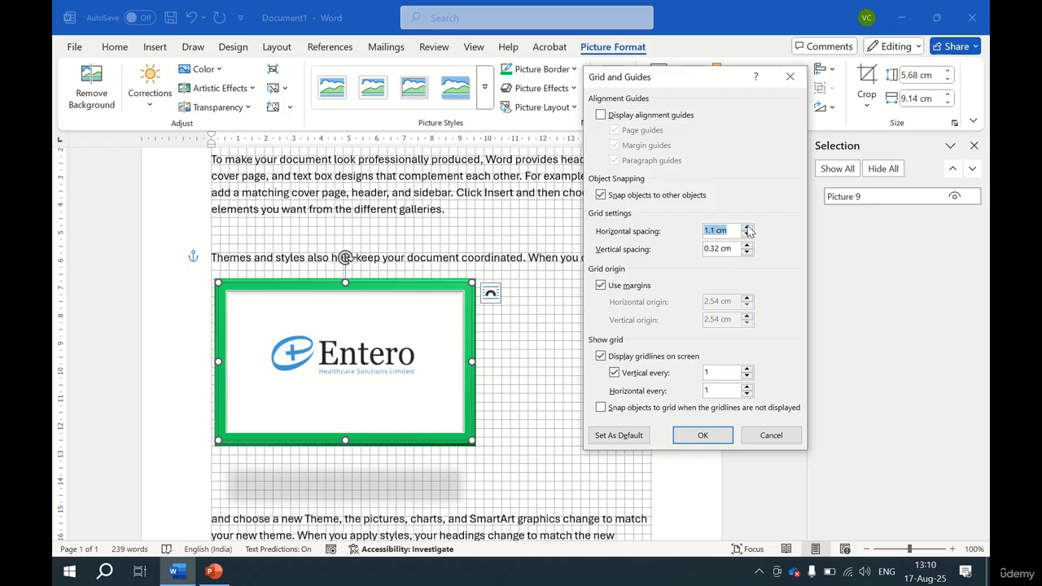
pyautogui.click(791, 77)
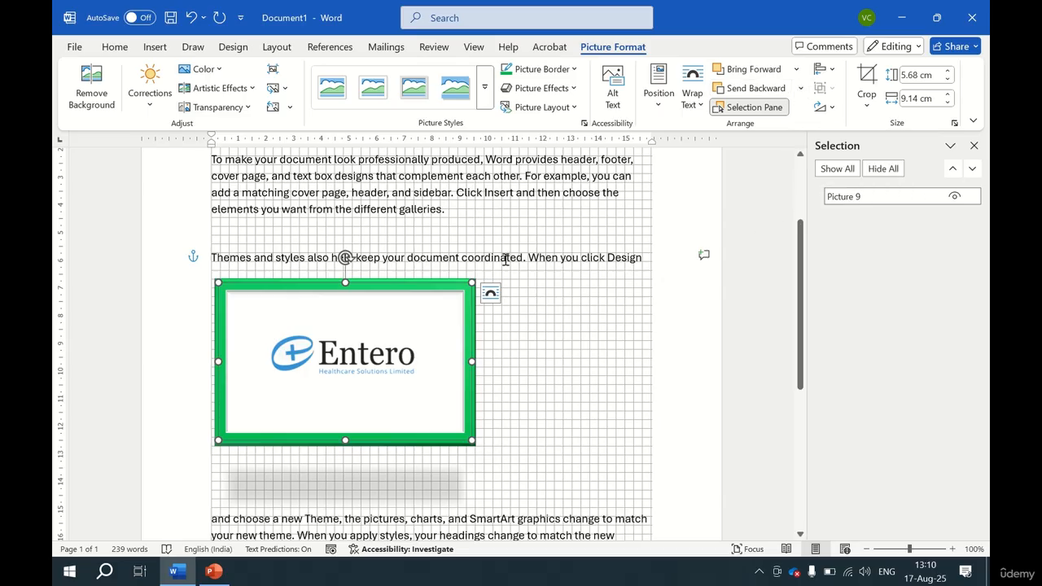
pyautogui.click(459, 225)
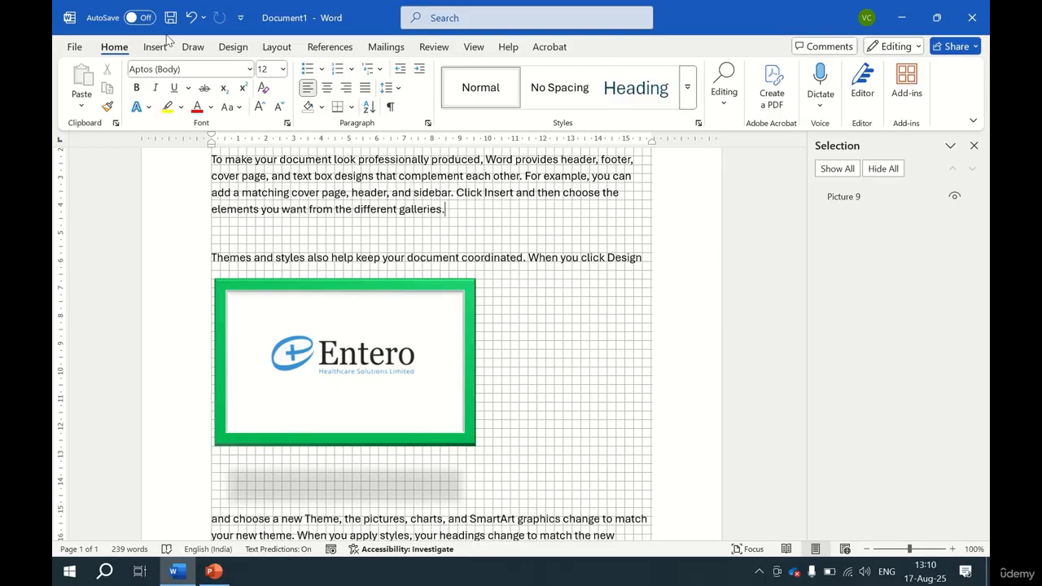
pyautogui.click(346, 338)
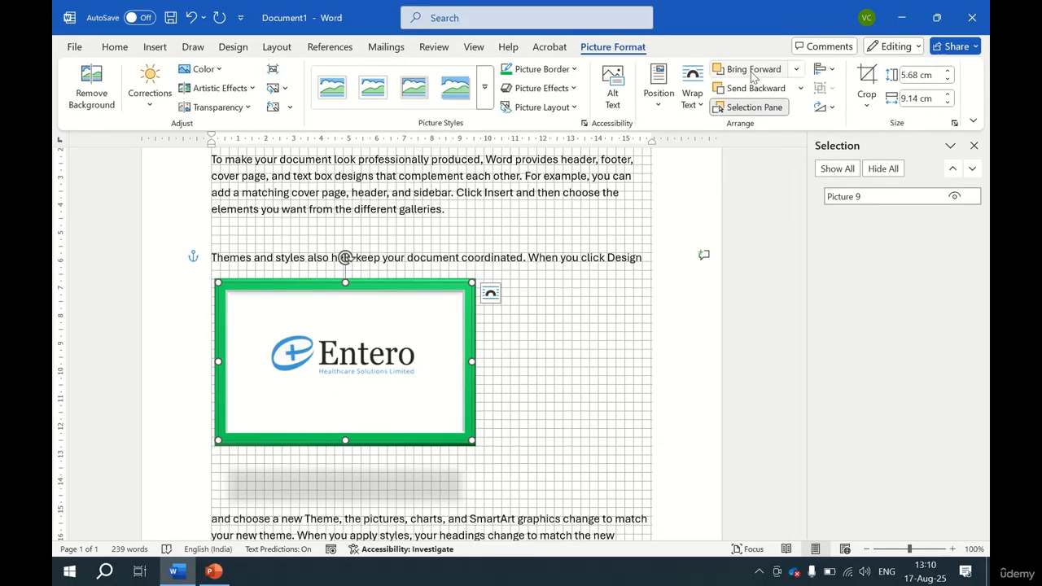
pyautogui.click(829, 72)
pyautogui.click(831, 73)
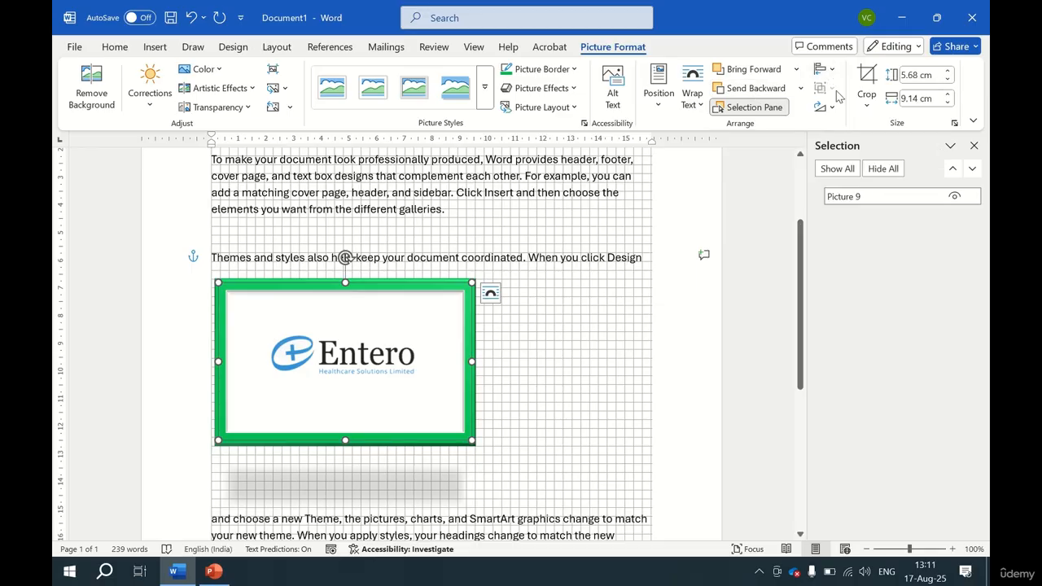
pyautogui.click(834, 108)
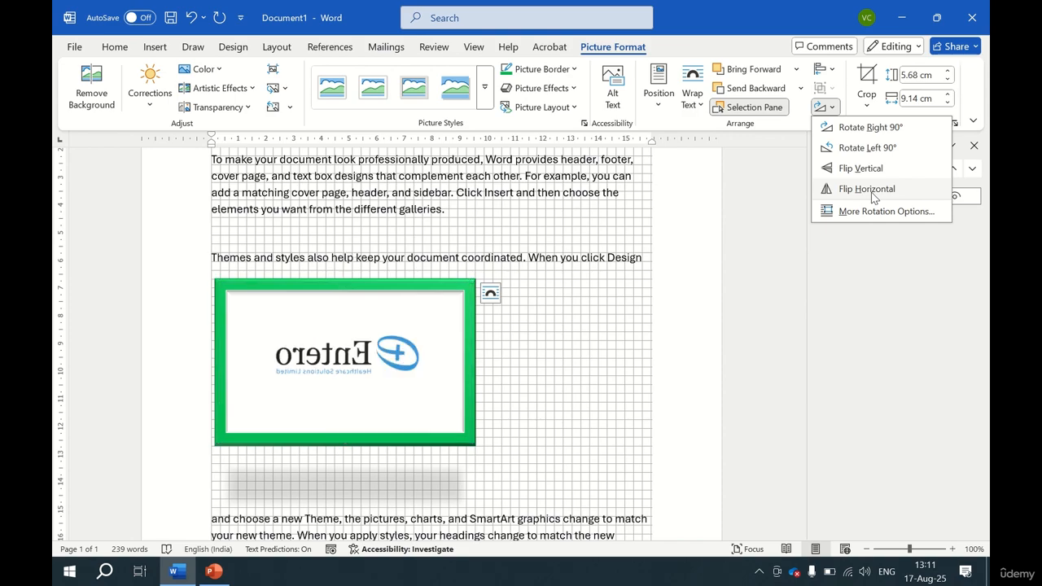
# Try cropping the logo to the Smiley Face shape and undo it.
pyautogui.click(867, 104)
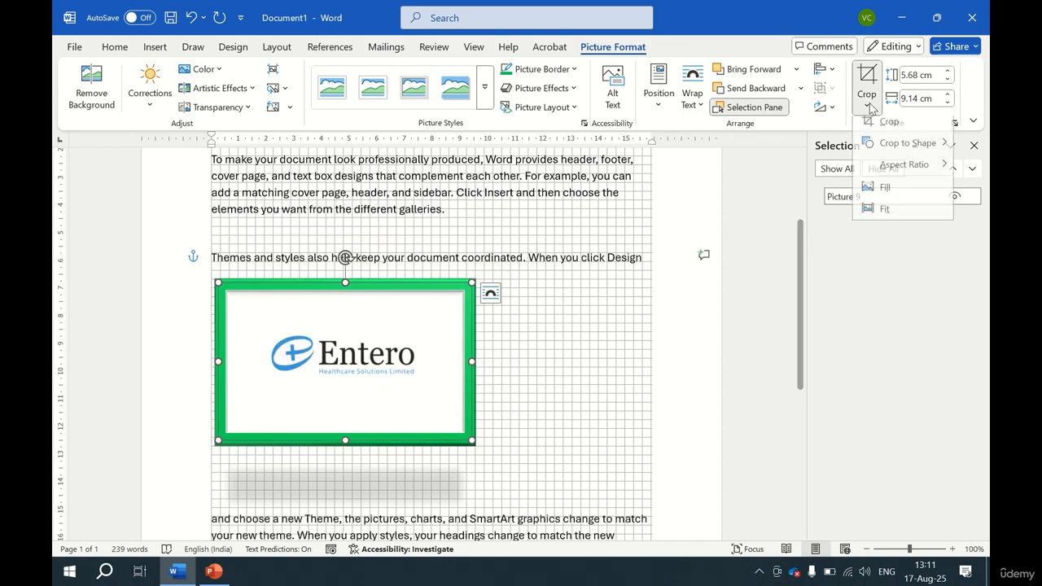
pyautogui.moveTo(899, 150)
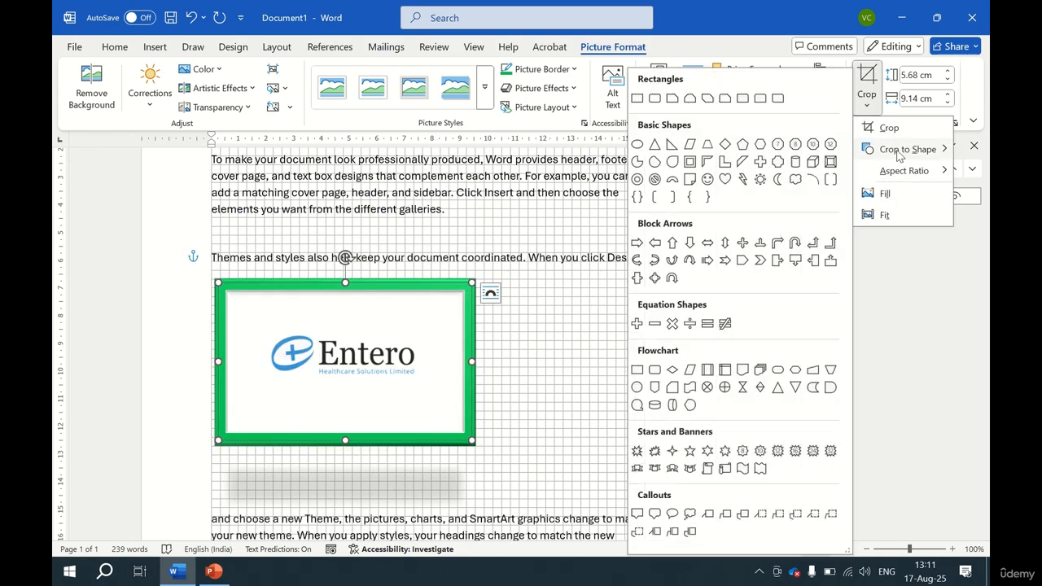
pyautogui.click(708, 179)
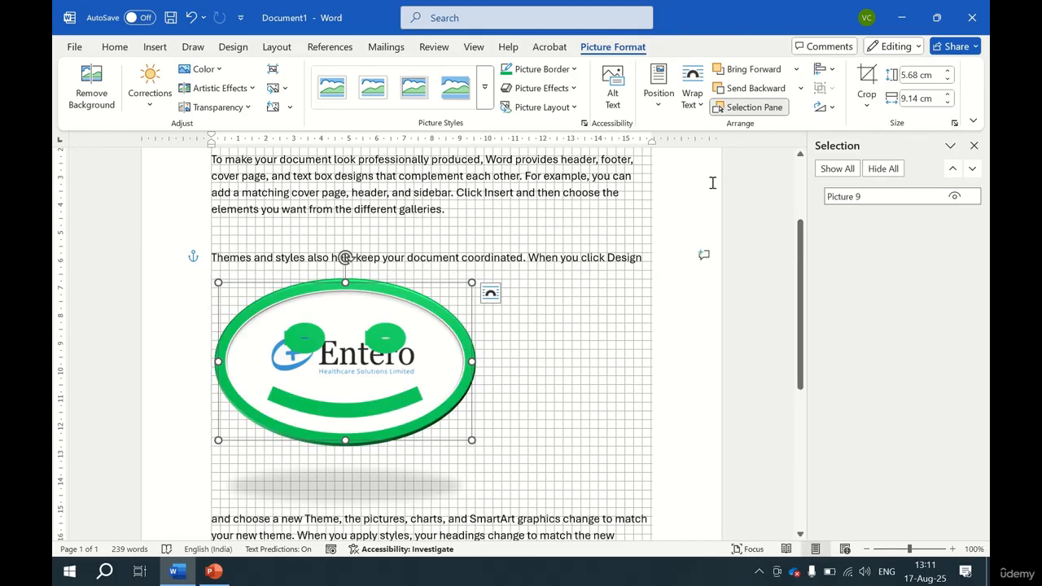
pyautogui.hotkey('ctrl', 'z')
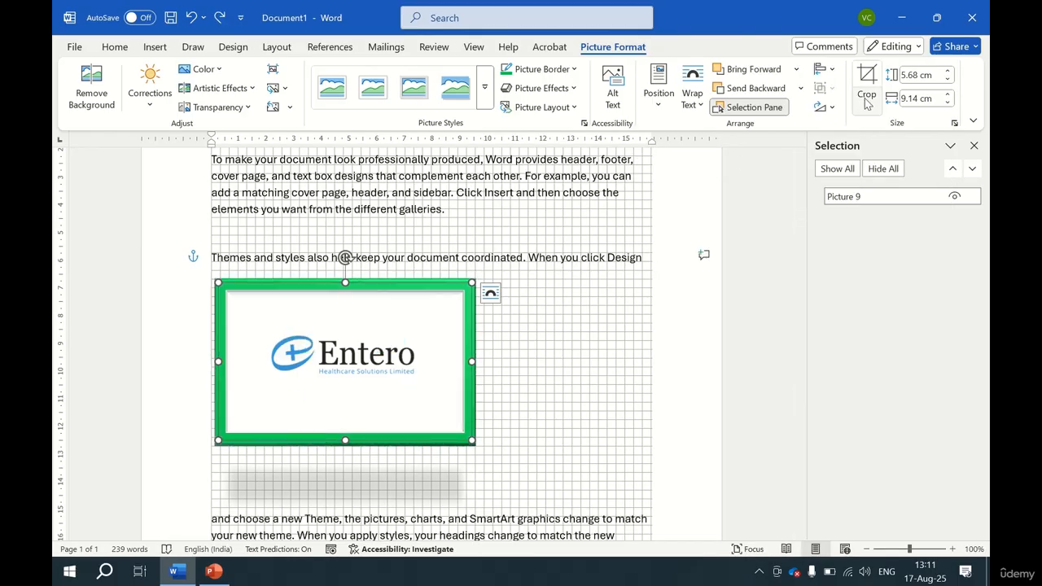
# Crop the logo's lower-right corner inward, apply the crop, and undo it.
pyautogui.click(867, 101)
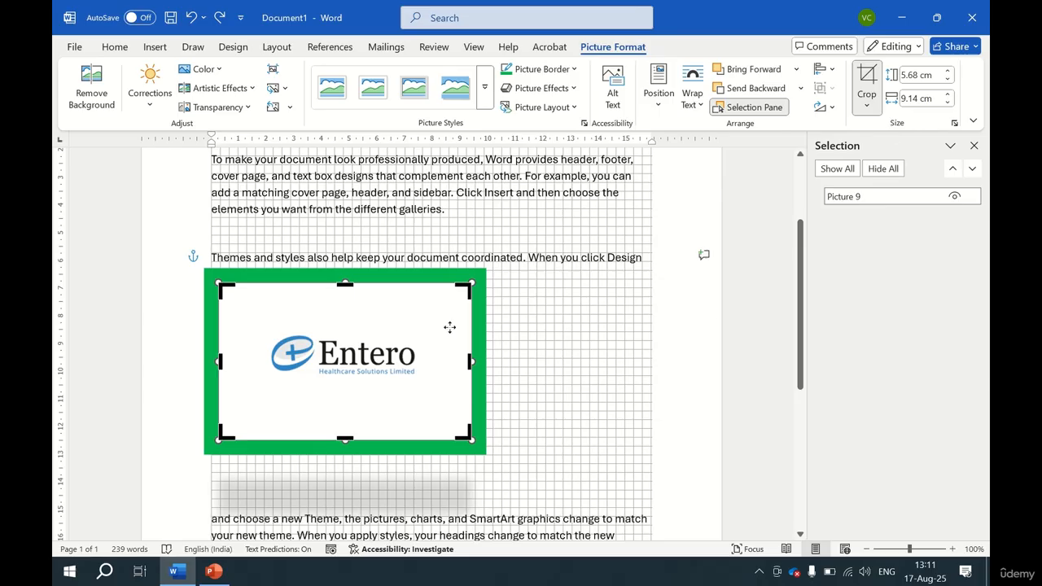
pyautogui.moveTo(463, 437); pyautogui.dragTo(433, 392)
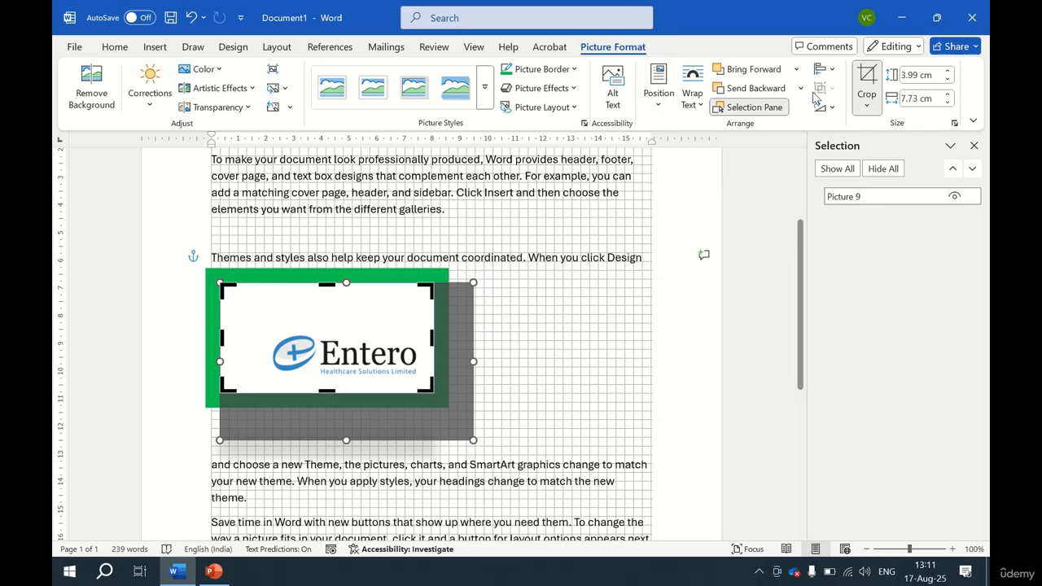
pyautogui.click(866, 77)
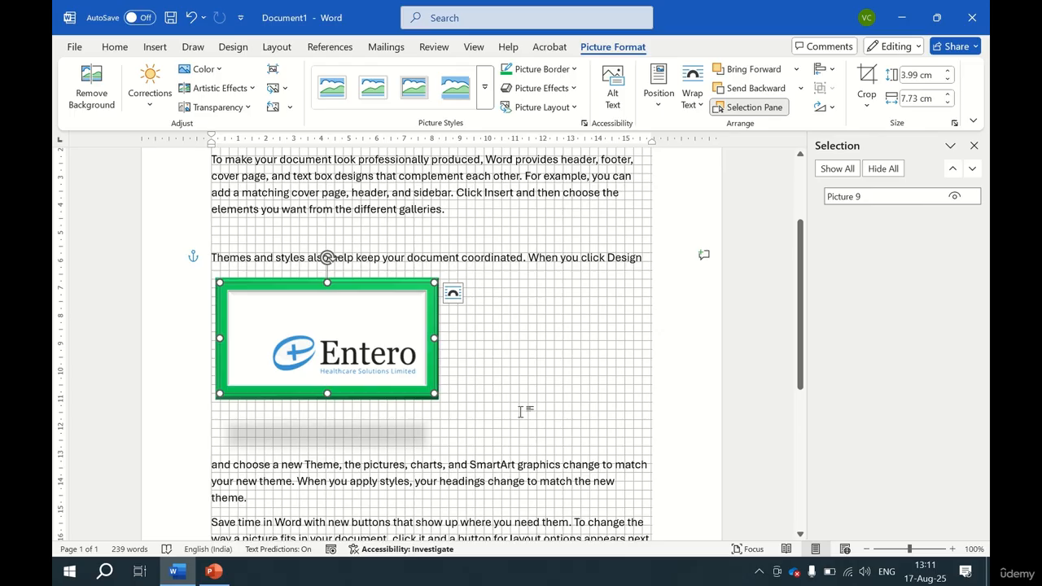
pyautogui.hotkey('ctrl', 'z')
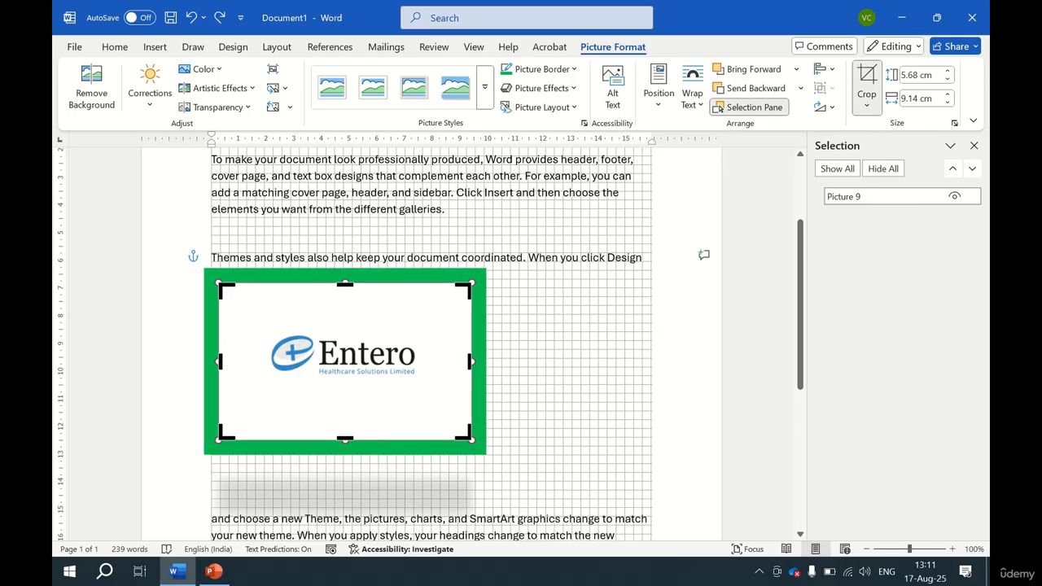
# Try cropping the logo to a 3:5 aspect ratio and undo it.
pyautogui.click(866, 104)
pyautogui.moveTo(906, 170)
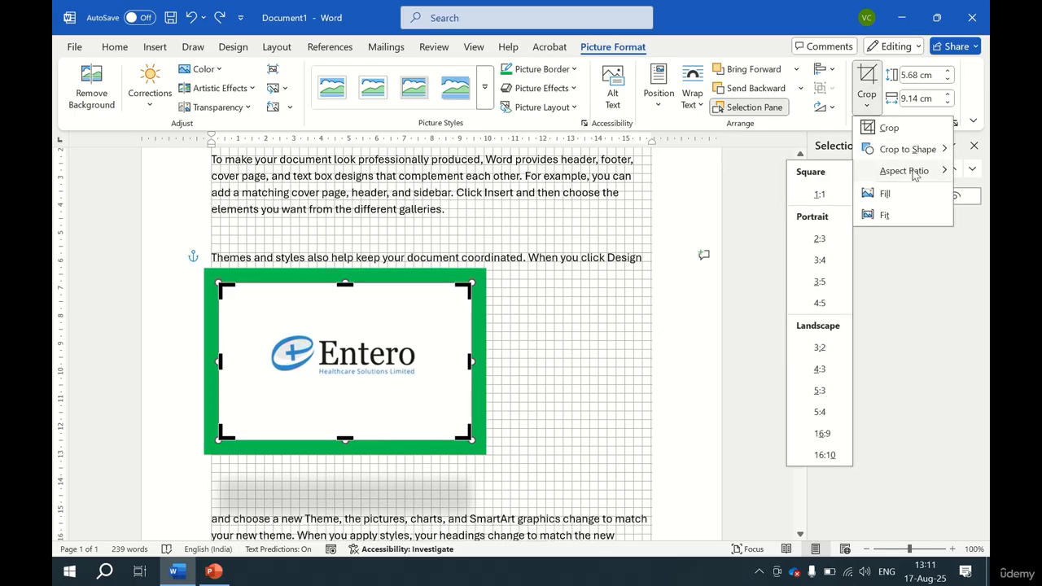
pyautogui.click(820, 282)
pyautogui.hotkey('ctrl', 'z')
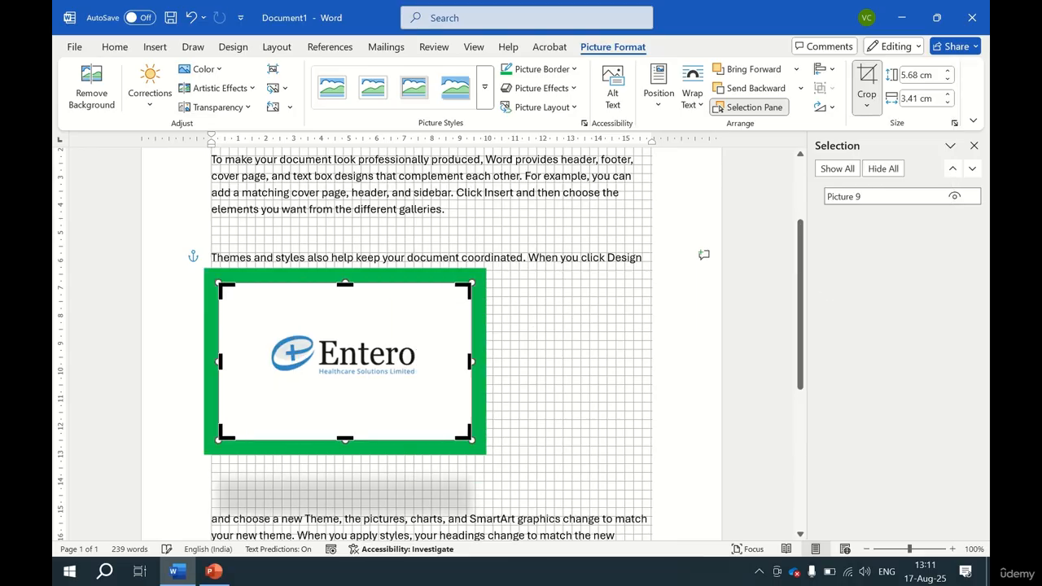
# Apply the Fill and then Fit crop options to the logo and leave crop mode.
pyautogui.click(866, 103)
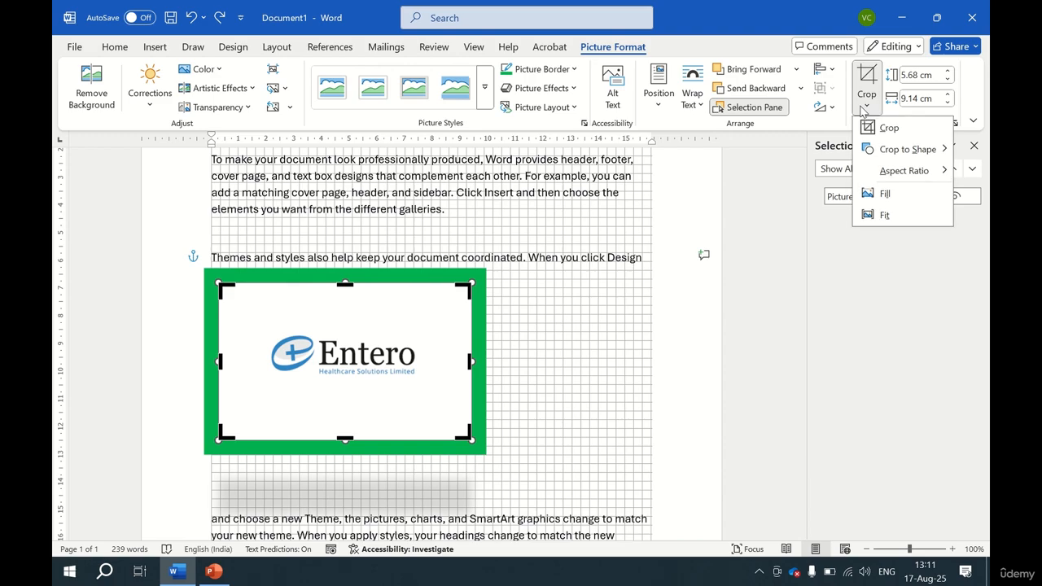
pyautogui.click(896, 194)
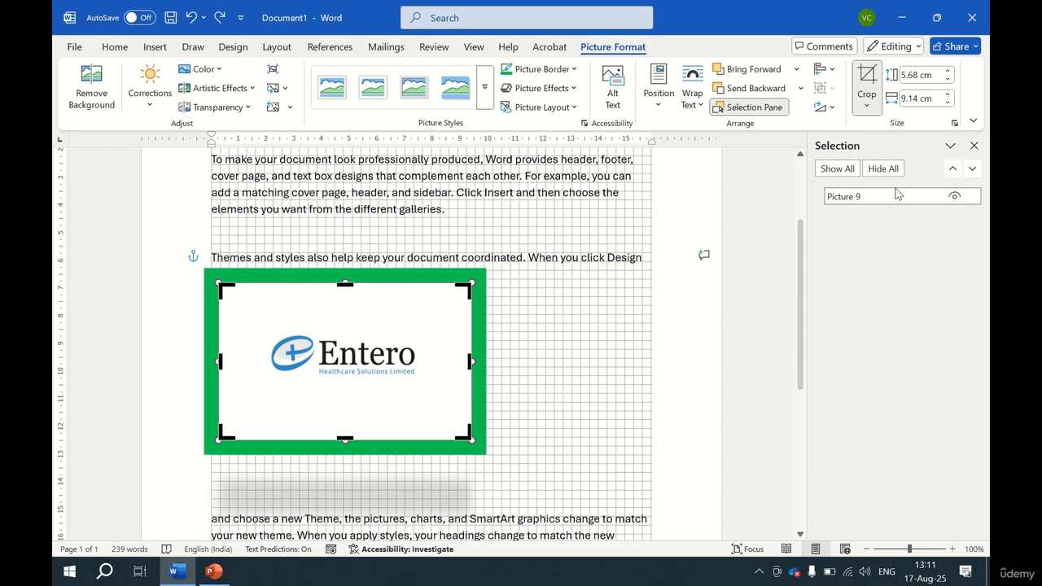
pyautogui.click(874, 114)
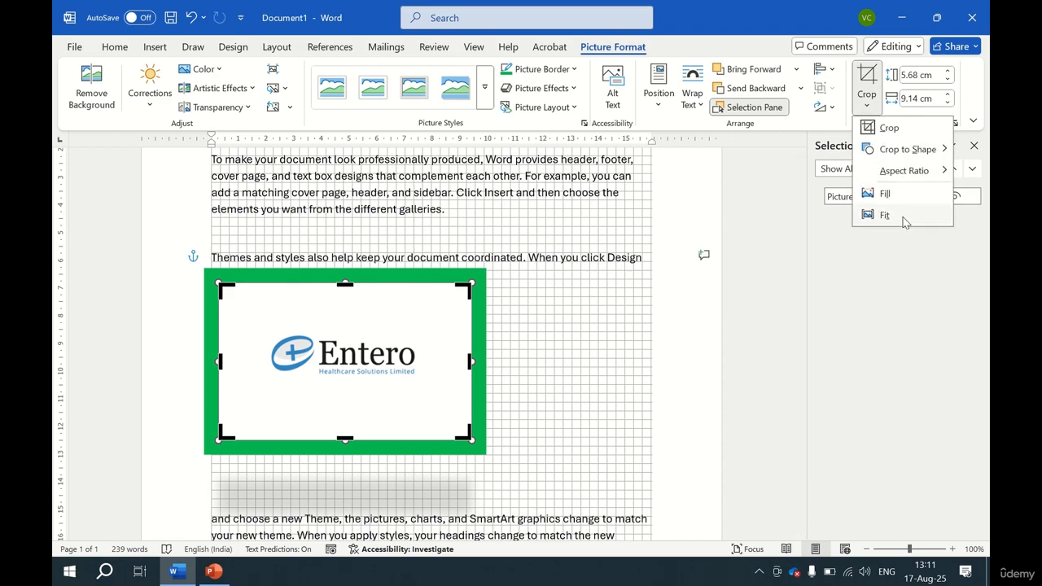
pyautogui.click(885, 215)
pyautogui.click(872, 111)
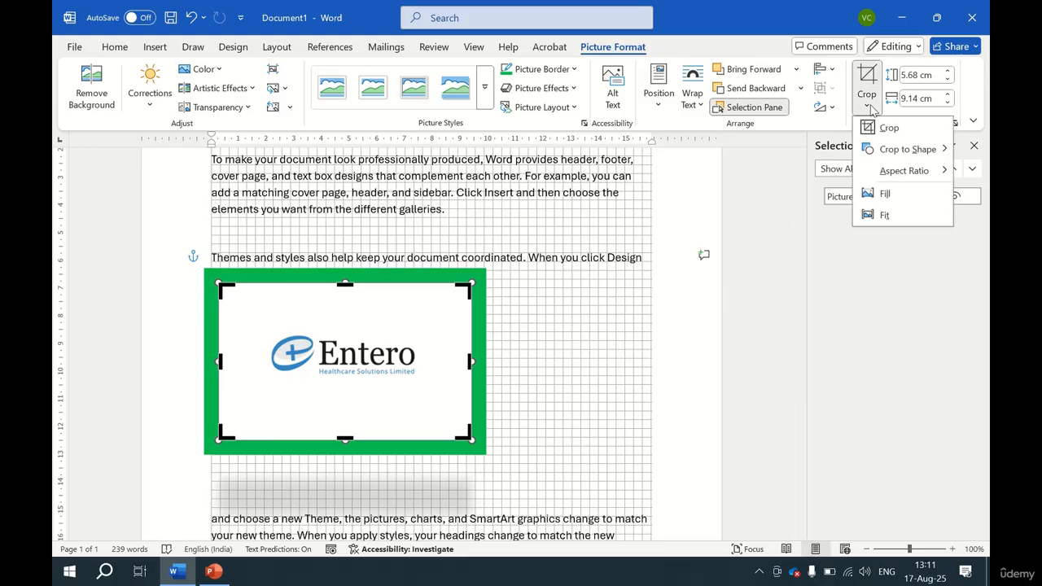
pyautogui.click(872, 111)
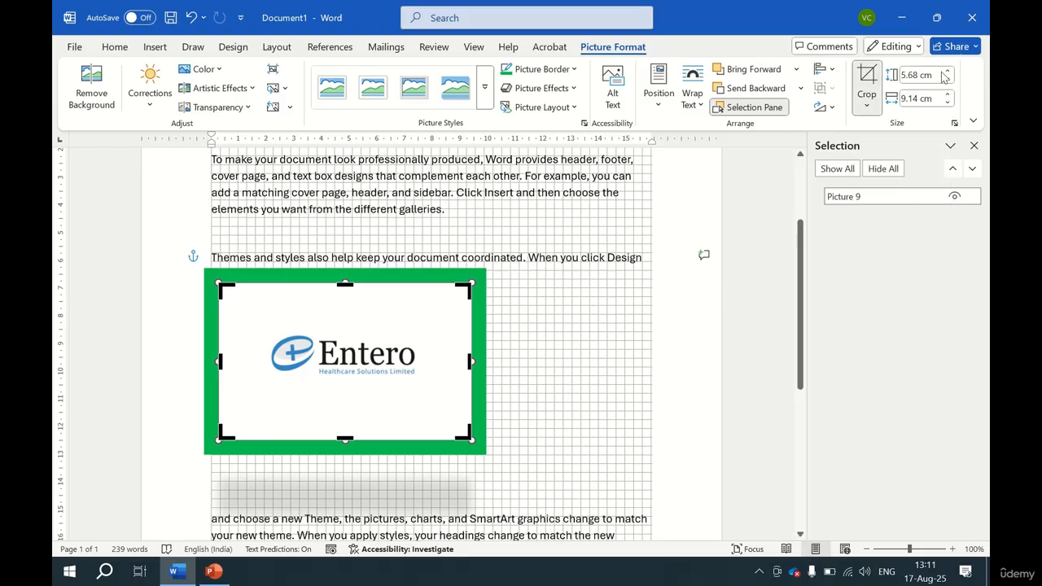
pyautogui.press('Escape')
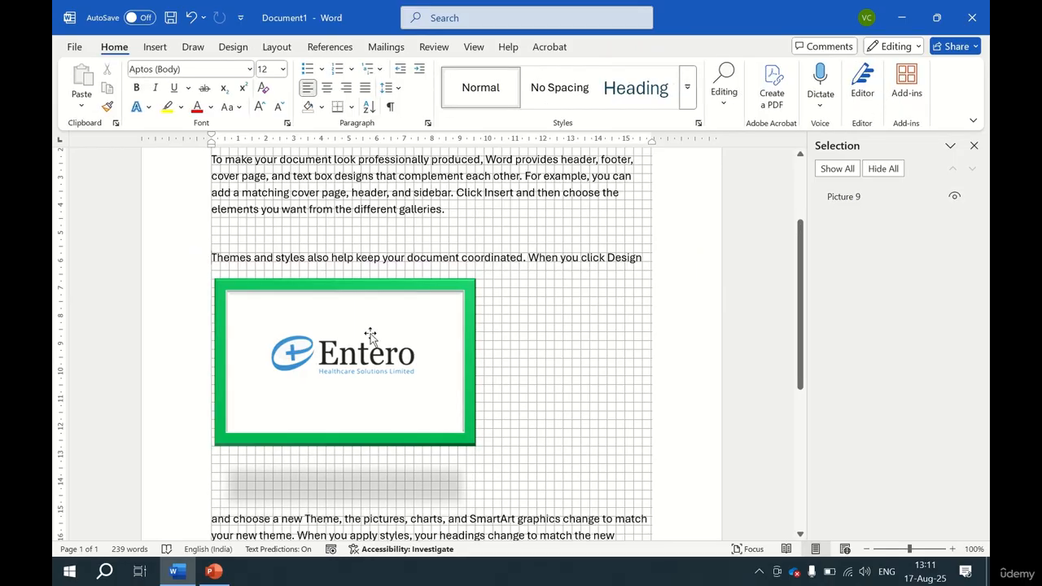
# Select the logo and increase its height to 6 cm.
pyautogui.click(370, 335)
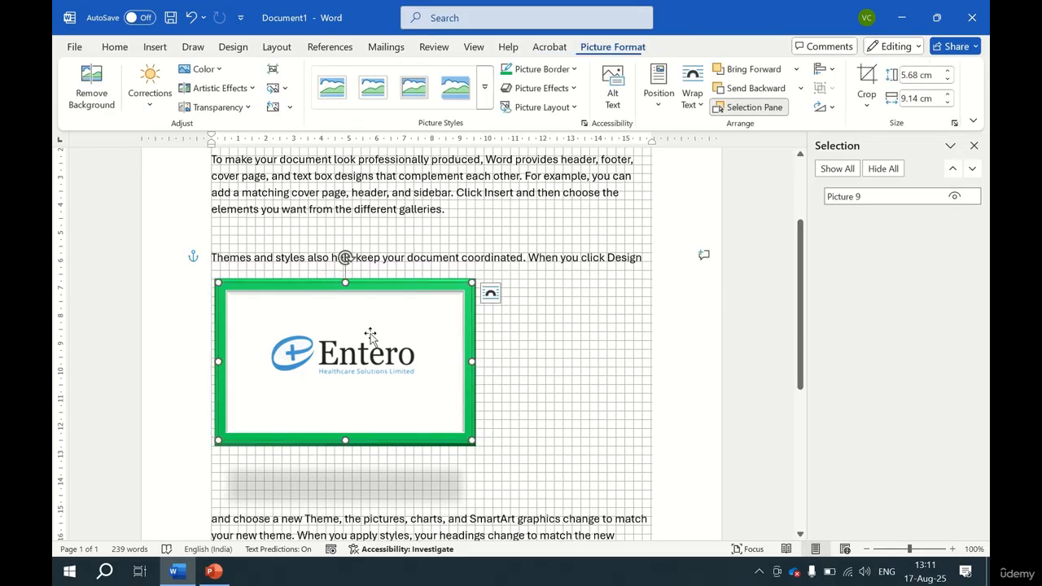
pyautogui.click(949, 72)
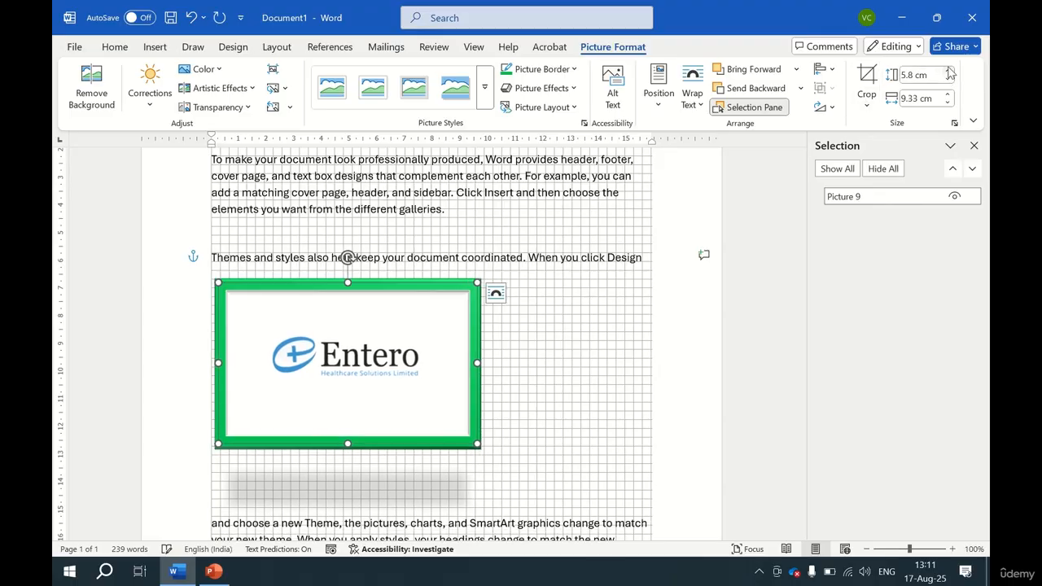
pyautogui.click(949, 72)
pyautogui.click(948, 71)
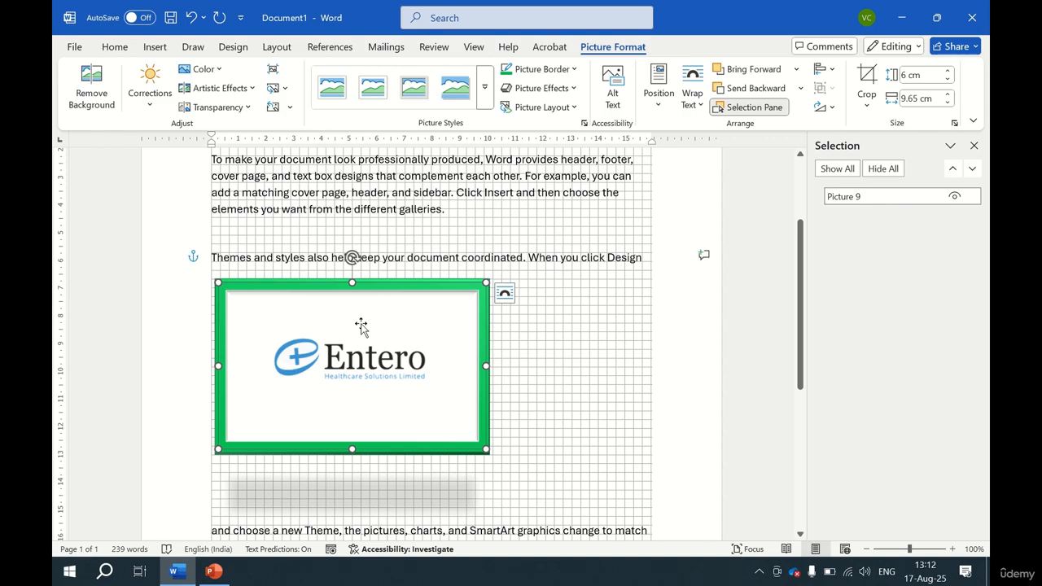
# Delete the logo from the document.
pyautogui.click(156, 48)
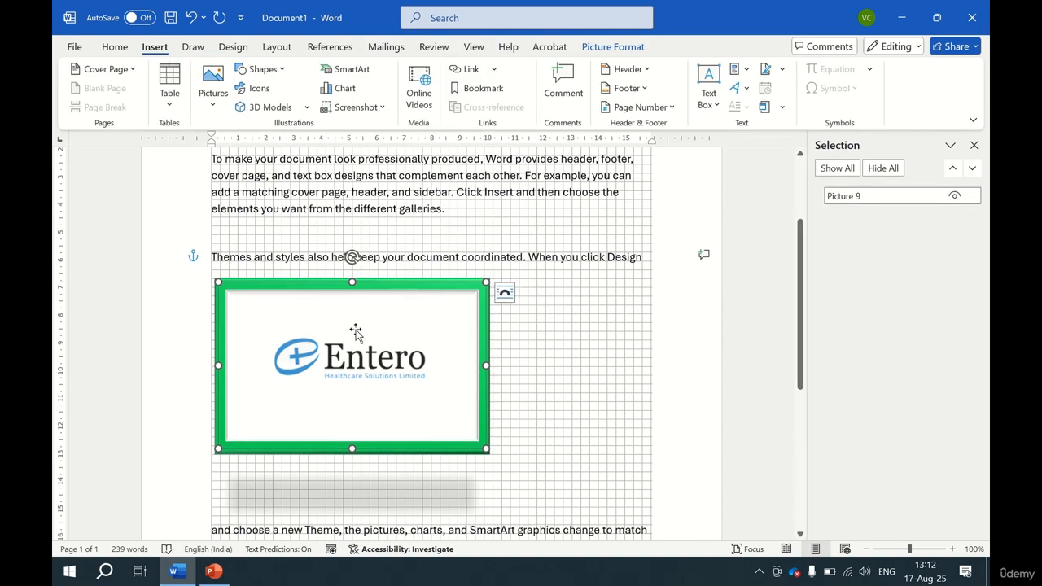
pyautogui.press('Delete')
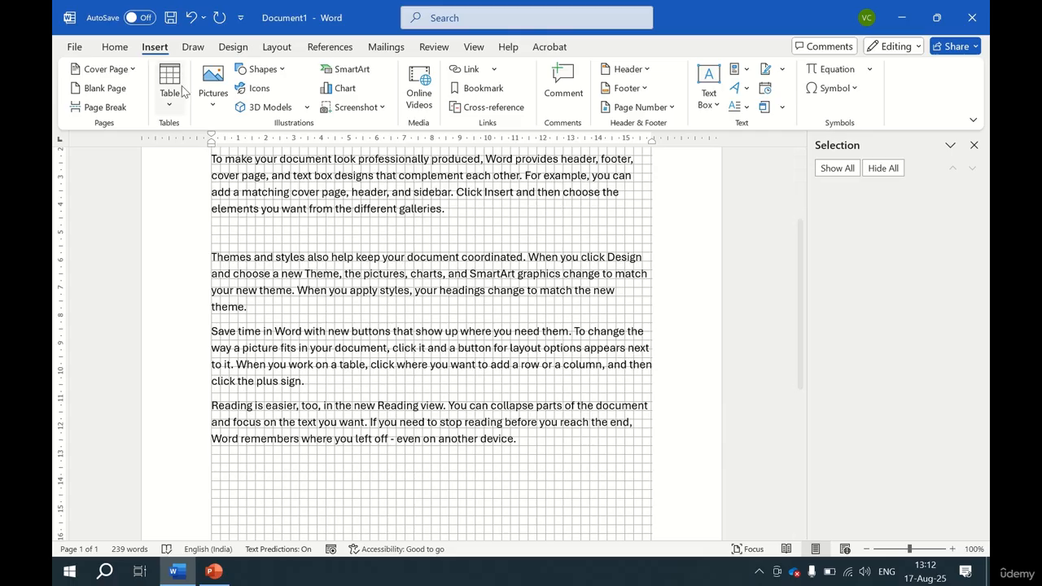
# Draw a rectangle about 4.13 cm high and 6.67 cm wide over the second paragraph.
pyautogui.click(262, 69)
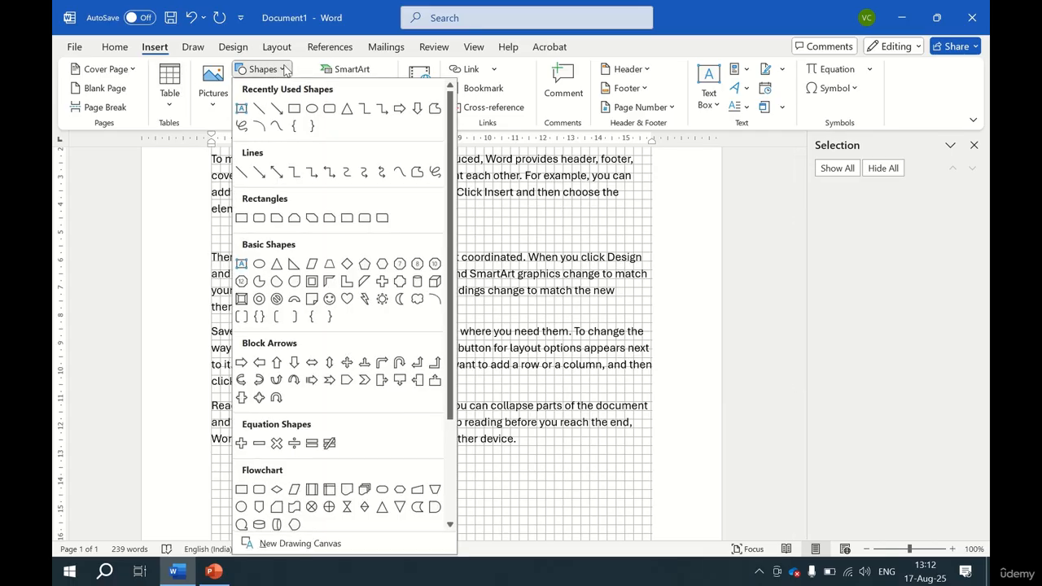
pyautogui.click(295, 110)
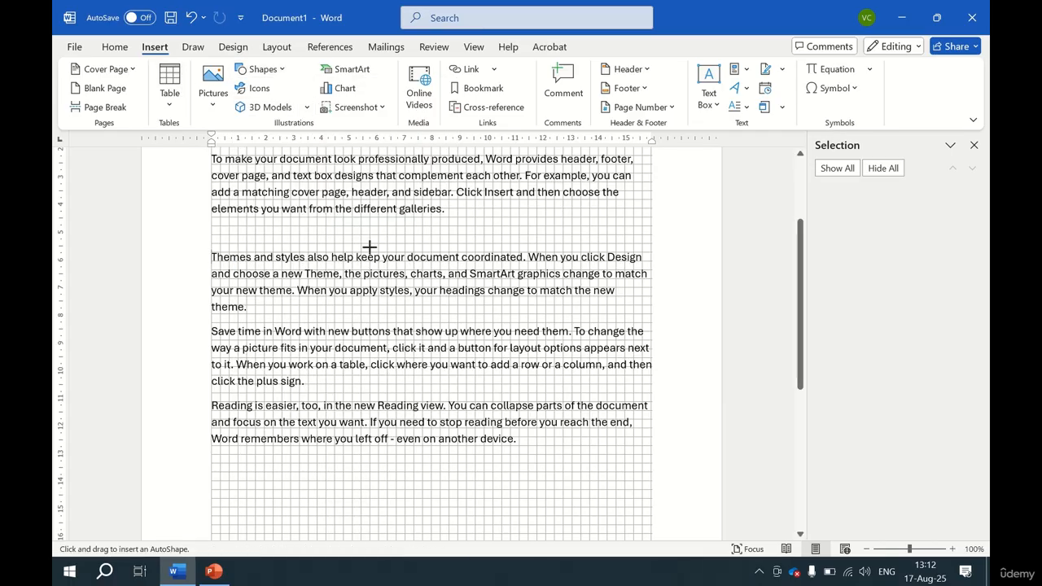
pyautogui.moveTo(369, 252); pyautogui.dragTo(554, 366)
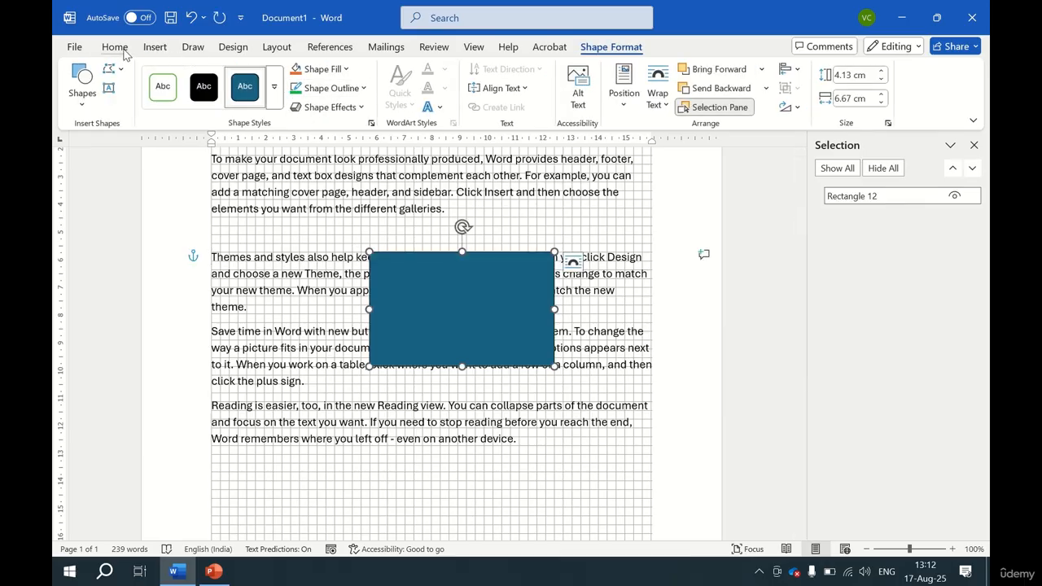
# Insert an isosceles triangle about 2.54 cm square on top of the rectangle.
pyautogui.click(151, 48)
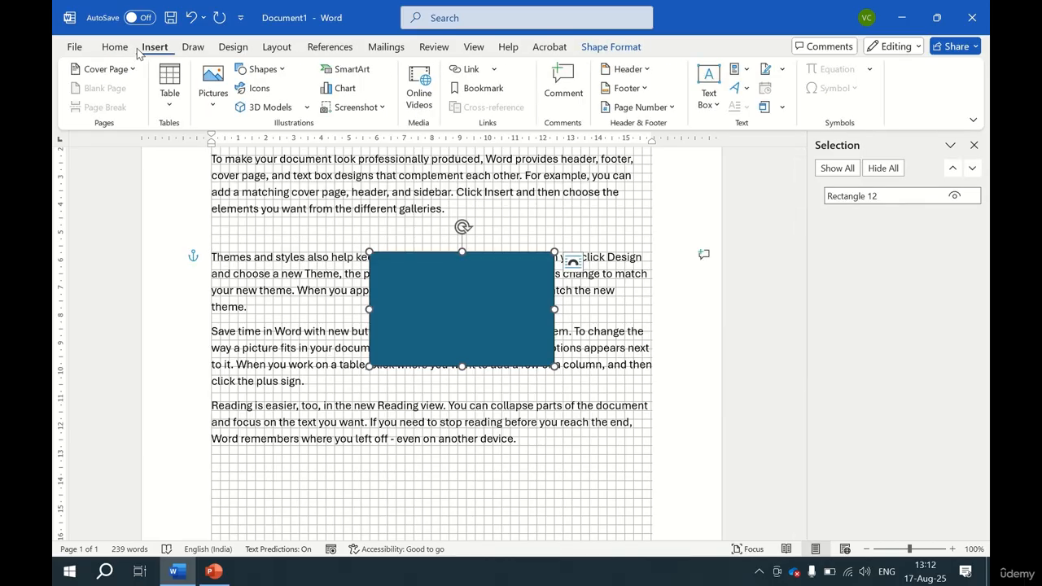
pyautogui.click(264, 69)
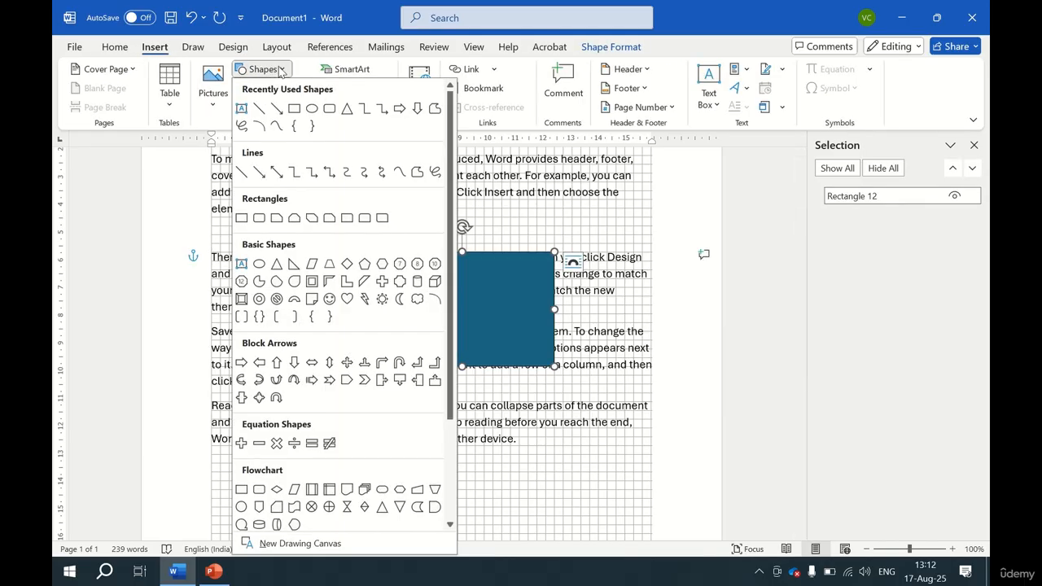
pyautogui.click(347, 110)
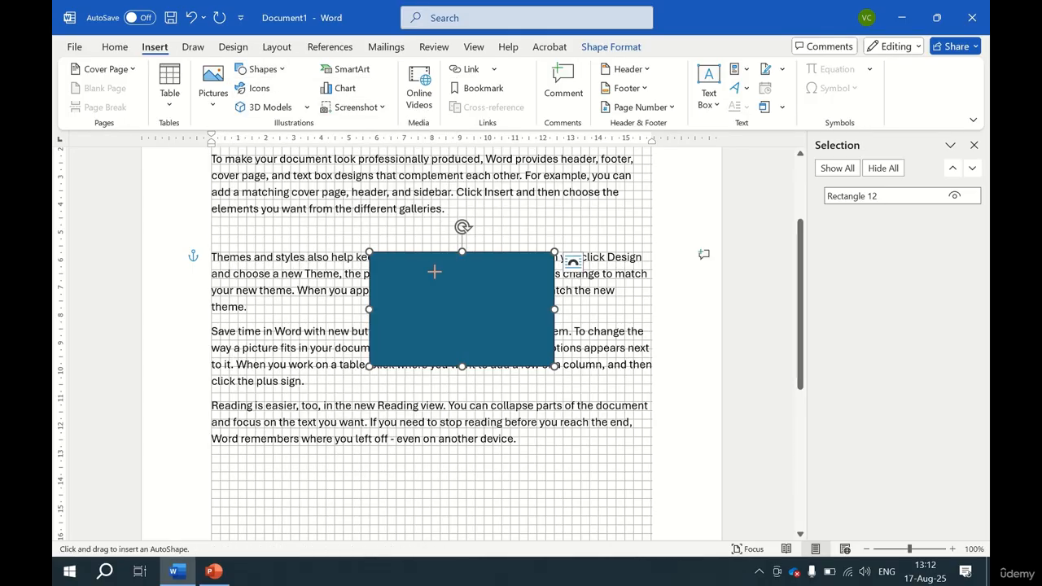
pyautogui.moveTo(434, 271); pyautogui.dragTo(502, 341)
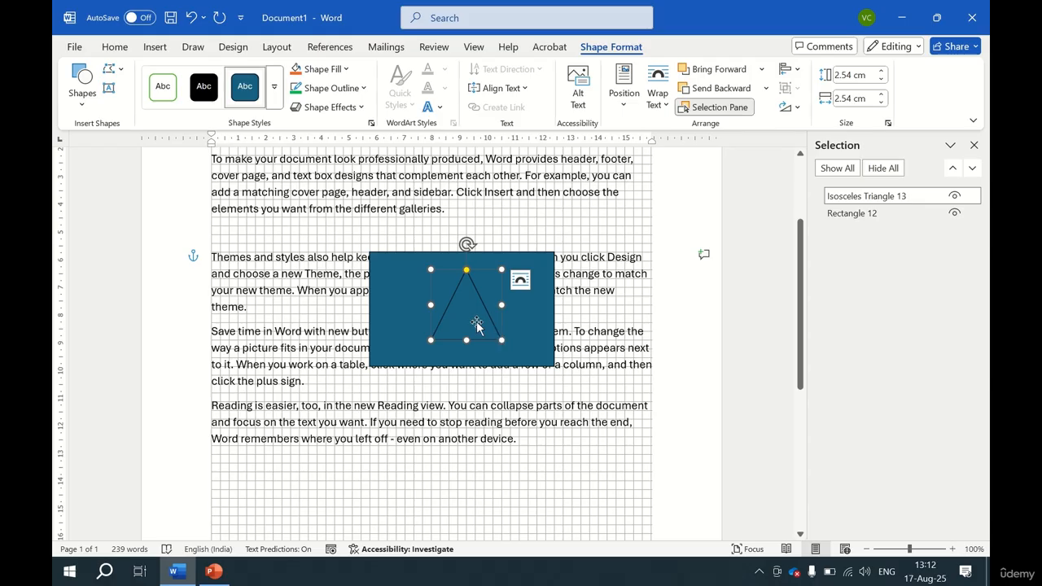
# Draw a small circle about 0.95 cm inside the triangle and give it the default orange fill.
pyautogui.click(82, 90)
pyautogui.click(147, 141)
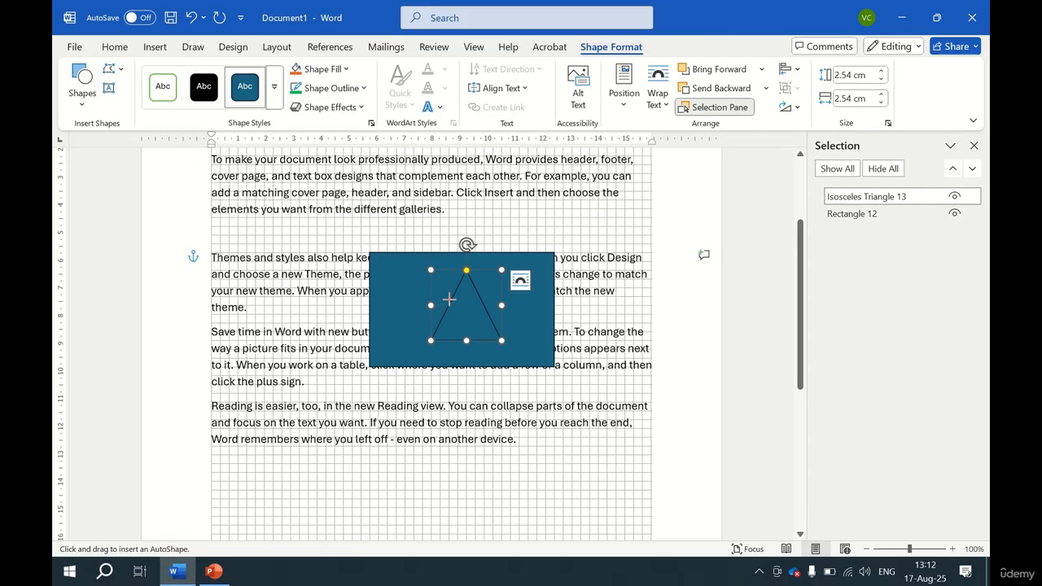
pyautogui.moveTo(458, 305); pyautogui.dragTo(472, 321)
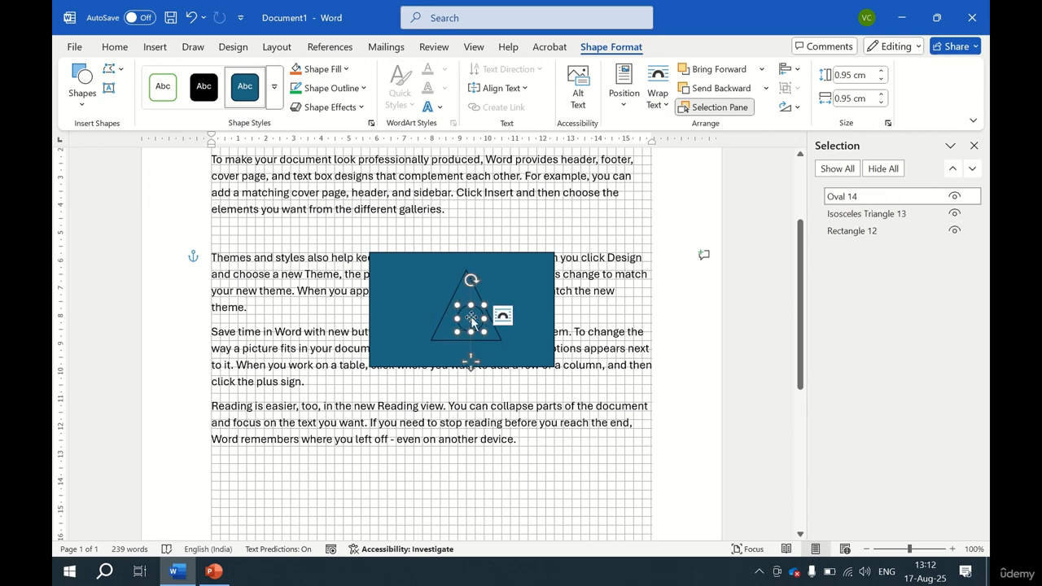
pyautogui.click(299, 71)
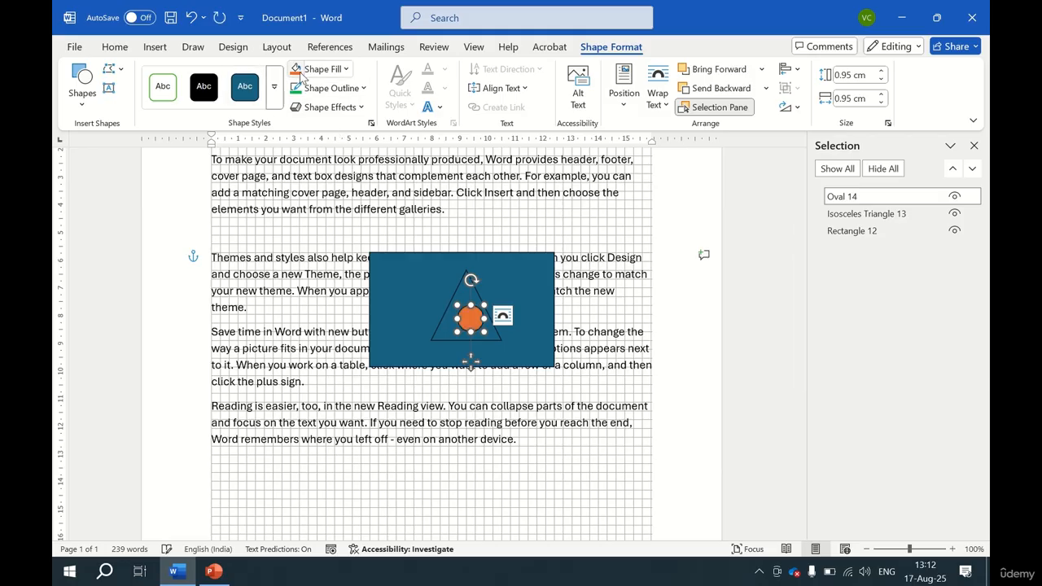
# Fill the triangle with yellow and nudge the circle slightly within it.
pyautogui.click(466, 293)
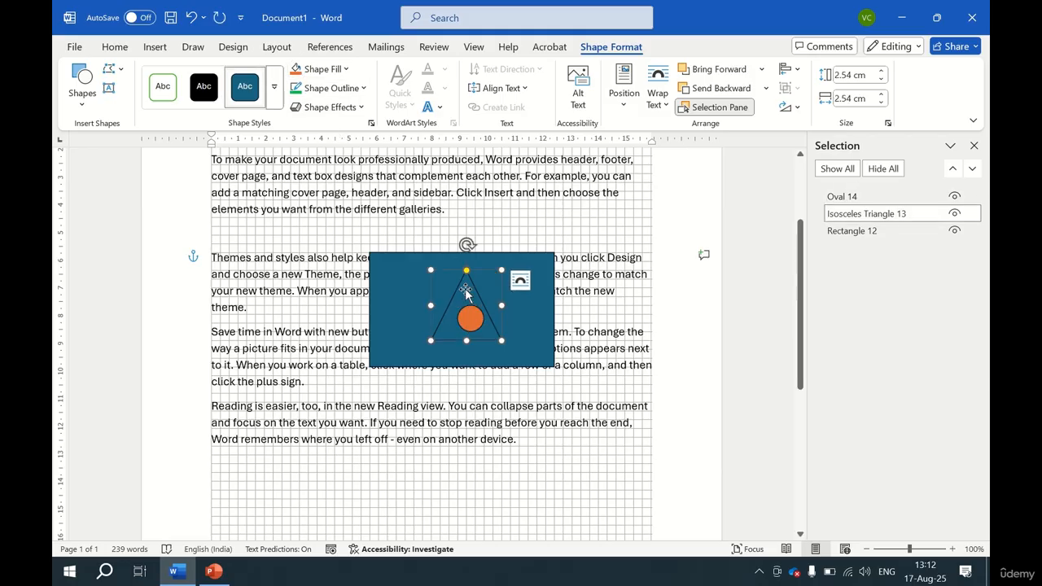
pyautogui.click(334, 69)
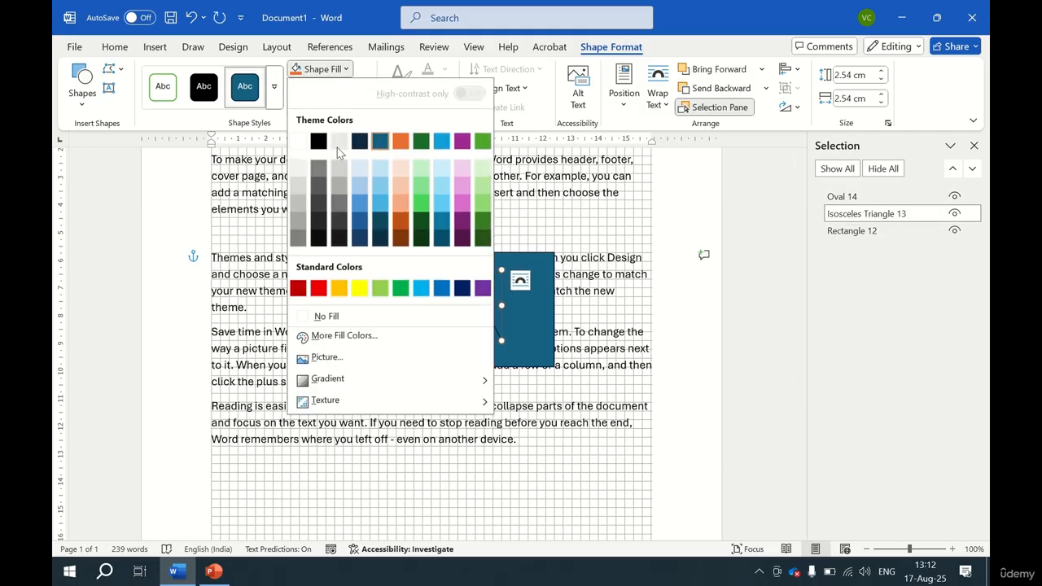
pyautogui.click(359, 287)
pyautogui.moveTo(473, 324); pyautogui.dragTo(467, 314)
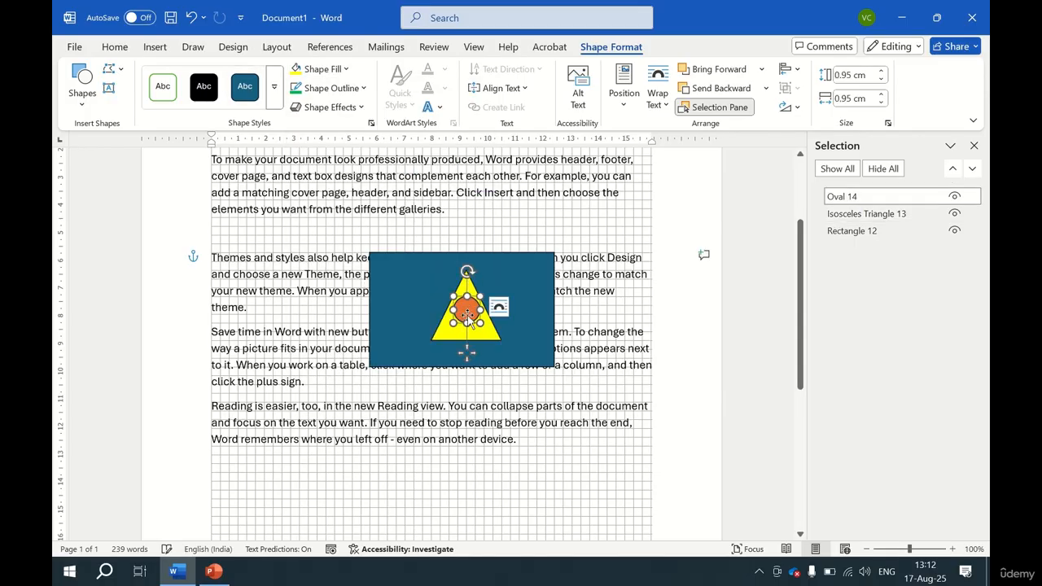
# Bring the rectangle to the front, then undo it.
pyautogui.click(512, 279)
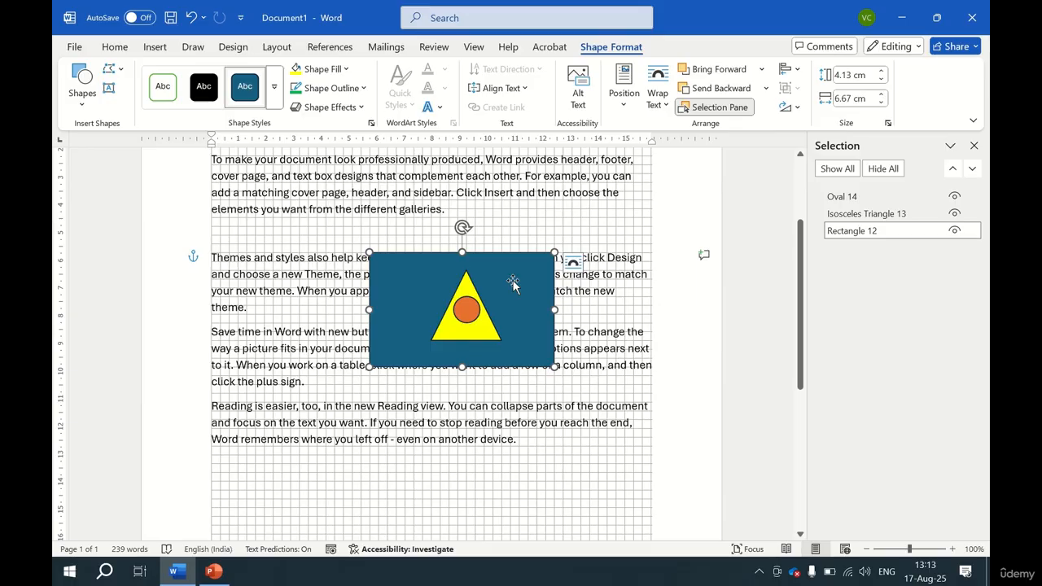
pyautogui.click(761, 70)
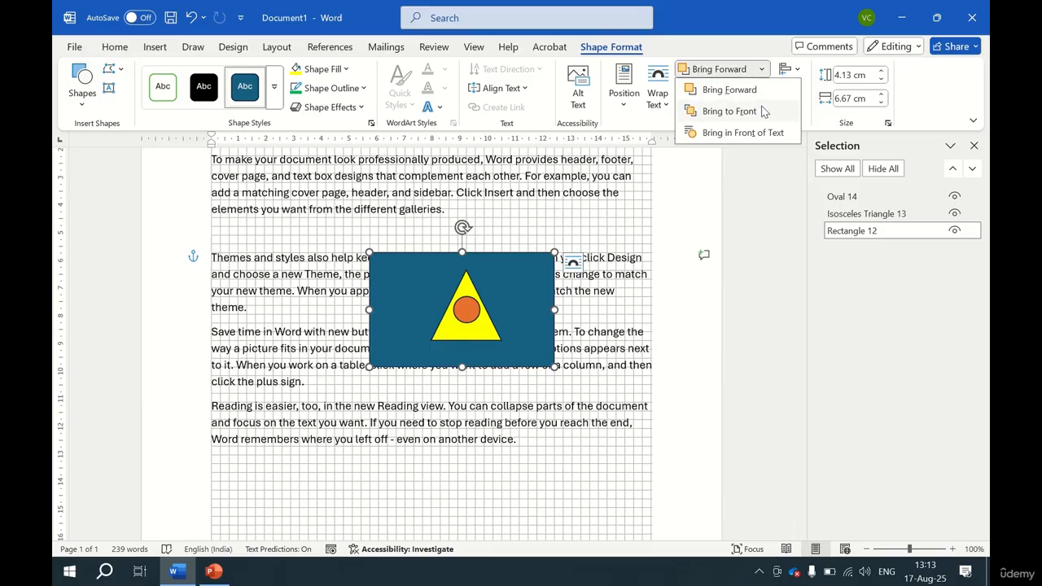
pyautogui.click(760, 95)
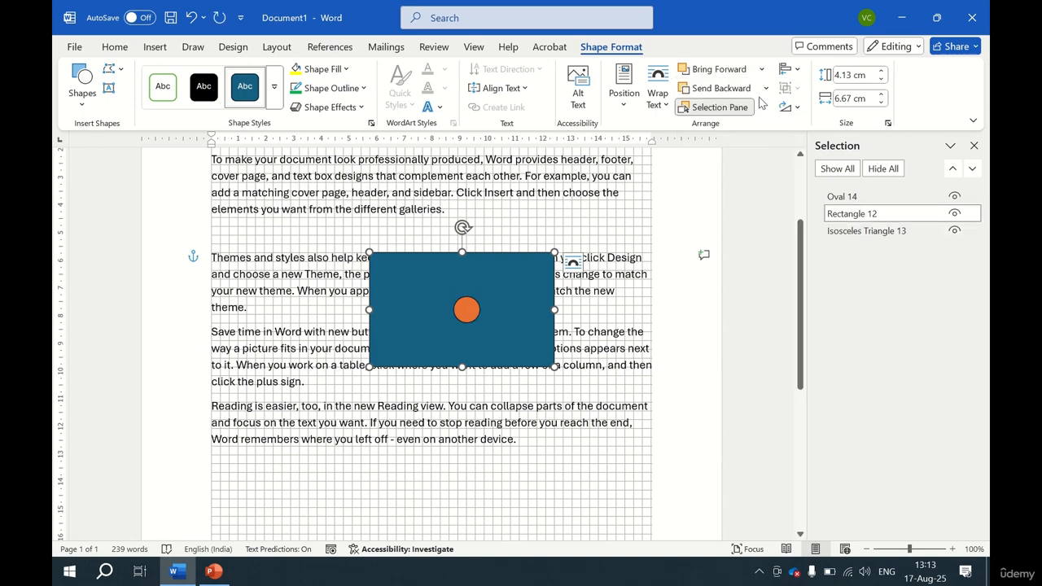
pyautogui.hotkey('ctrl', 'z')
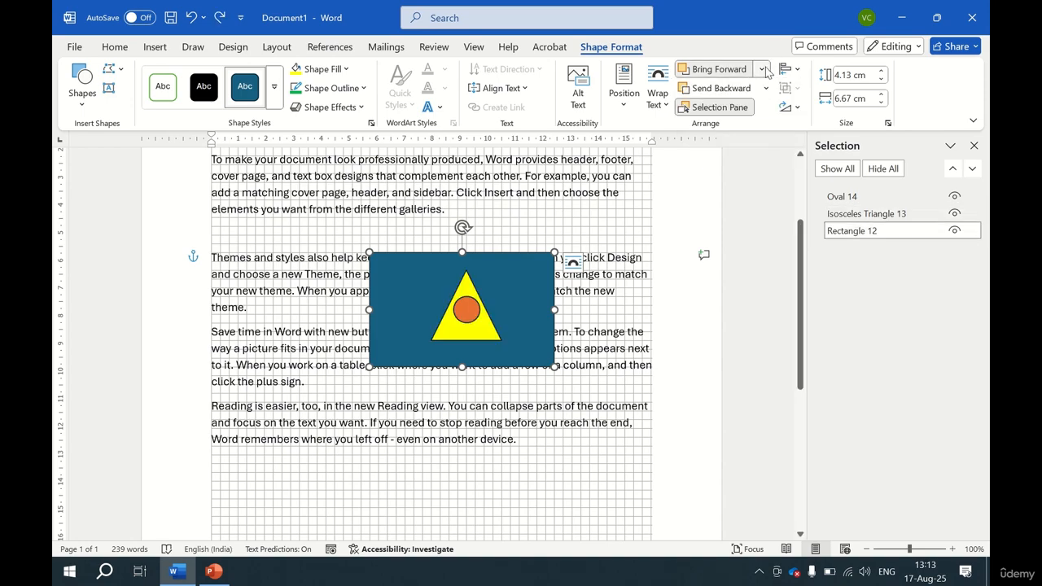
# Bring the rectangle to the front and in front of text.
pyautogui.click(766, 68)
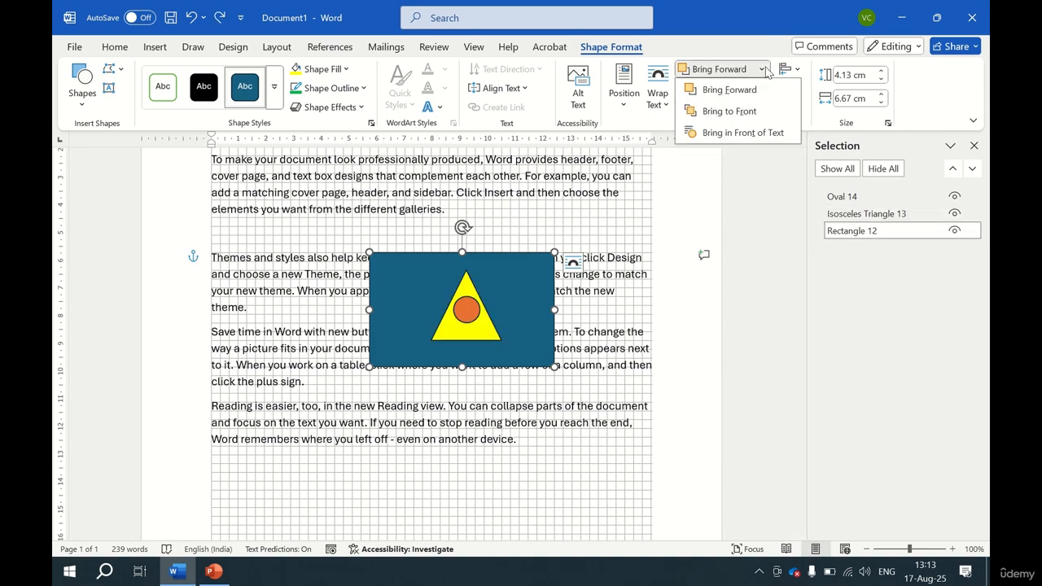
pyautogui.click(730, 112)
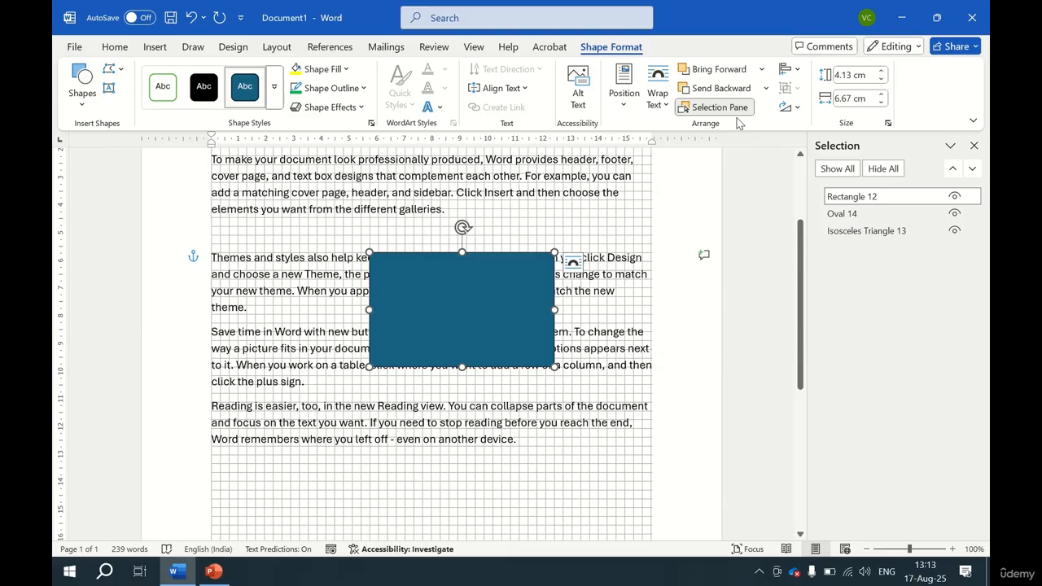
pyautogui.click(761, 70)
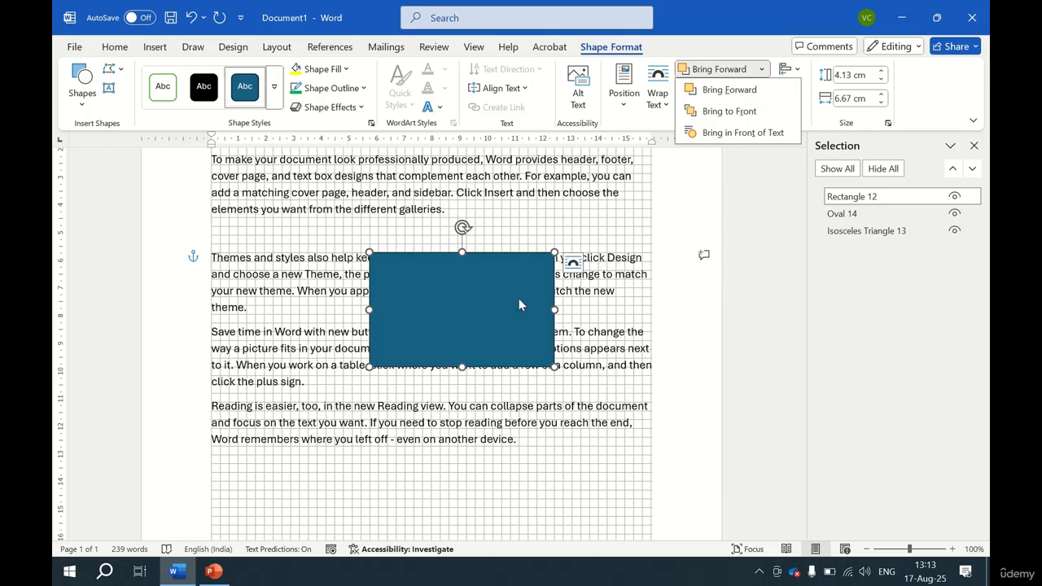
pyautogui.click(500, 306)
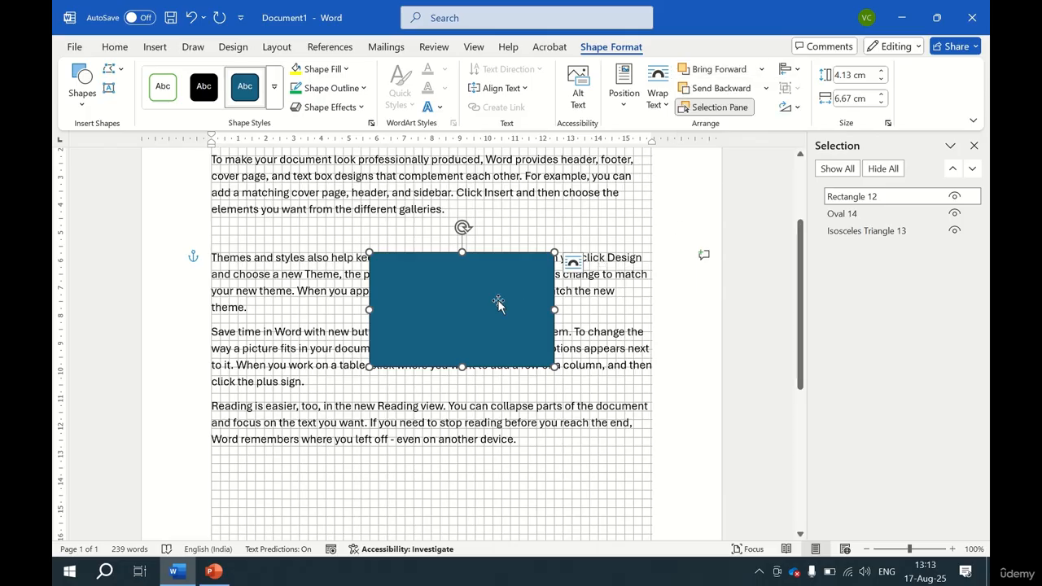
pyautogui.click(763, 70)
pyautogui.click(751, 129)
# Shift the rectangle slightly and send it behind text.
pyautogui.moveTo(431, 291)
pyautogui.mouseDown()
pyautogui.moveTo(391, 252)
pyautogui.moveTo(441, 266)
pyautogui.moveTo(458, 365)
pyautogui.moveTo(447, 296)
pyautogui.moveTo(437, 294)
pyautogui.mouseUp()
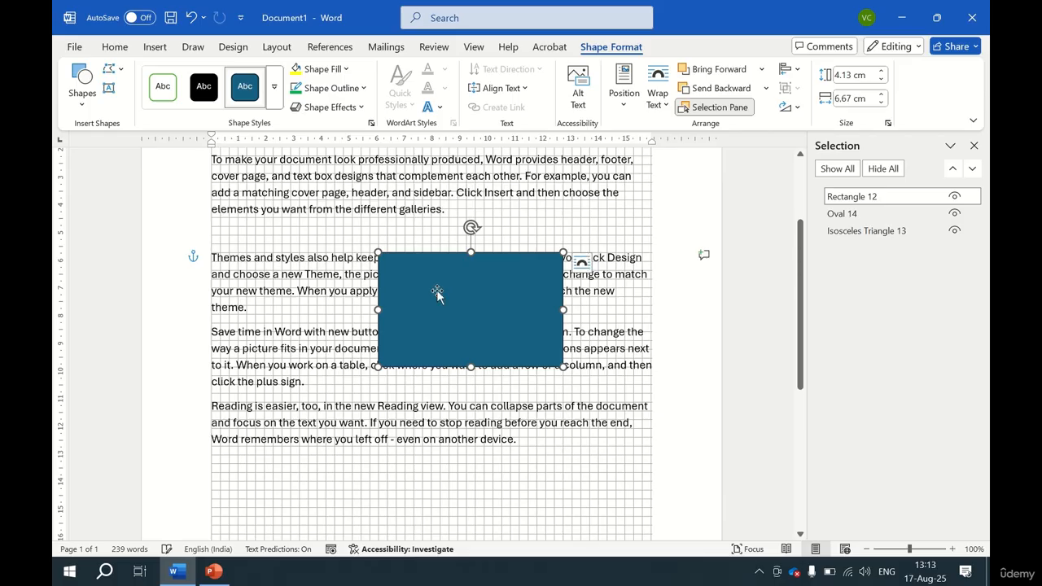
pyautogui.click(766, 88)
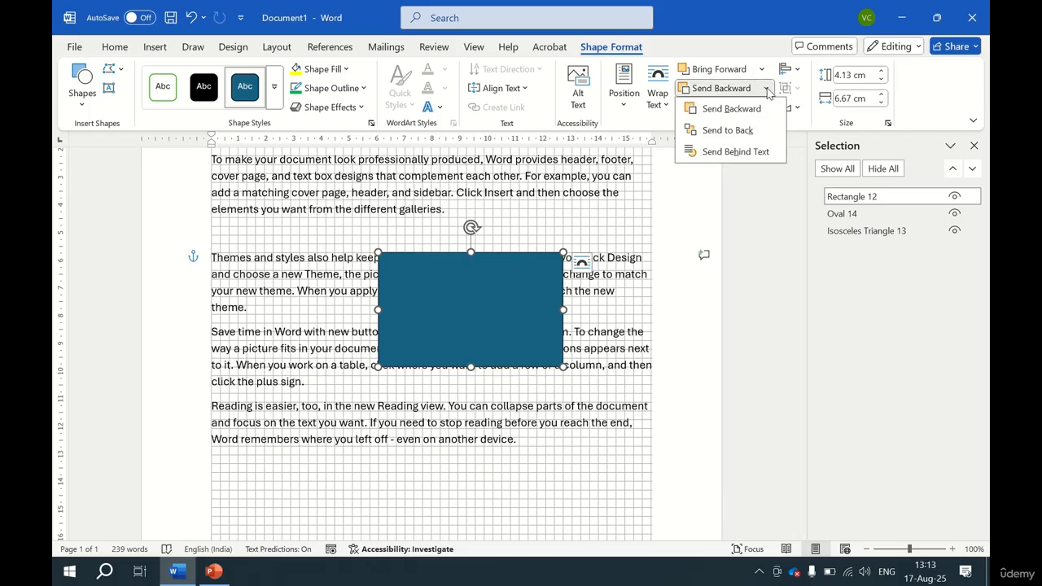
pyautogui.click(757, 153)
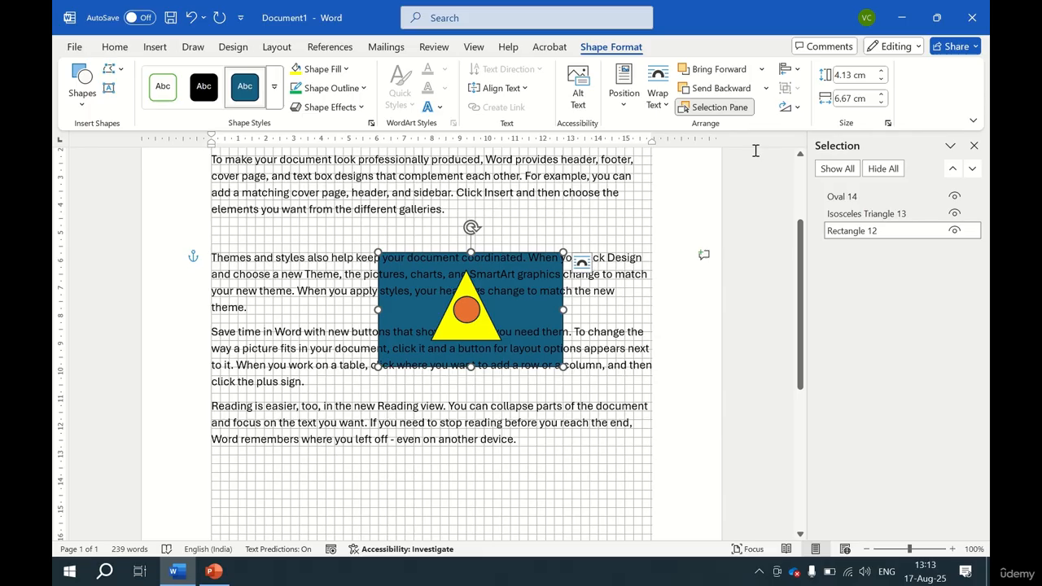
# Send the circle backward and then behind text.
pyautogui.click(767, 89)
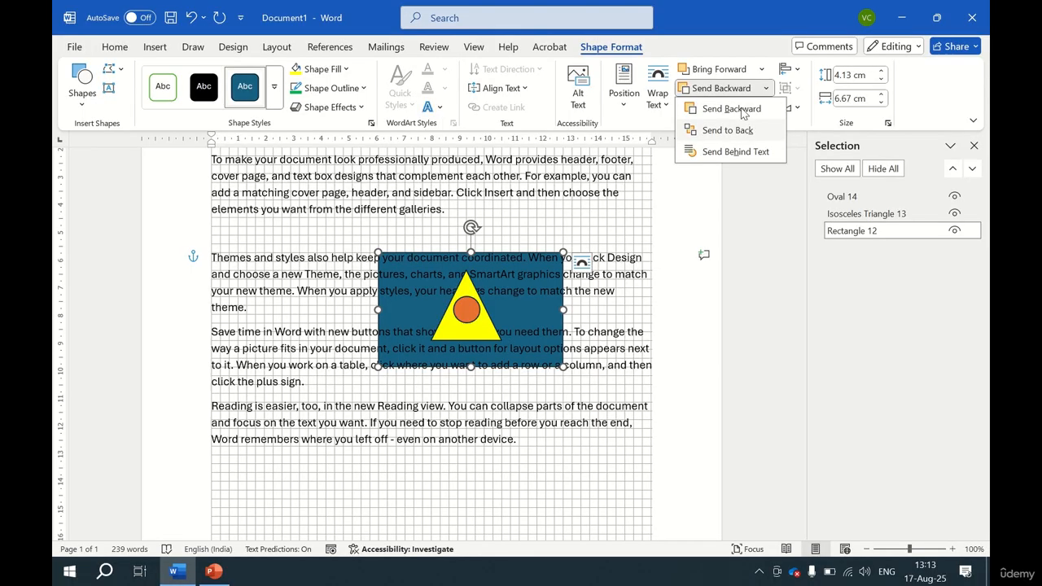
pyautogui.click(452, 310)
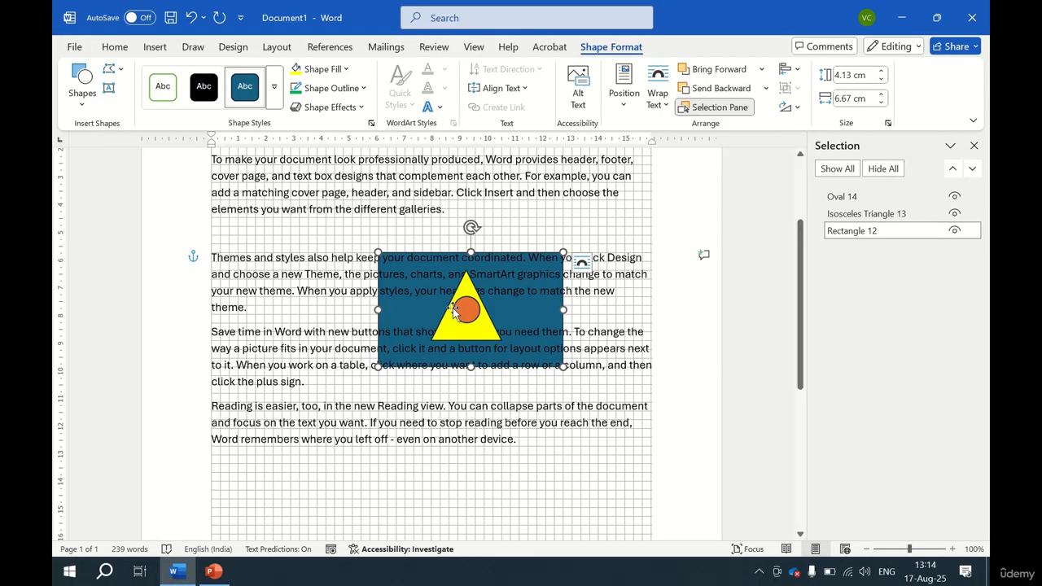
pyautogui.click(459, 308)
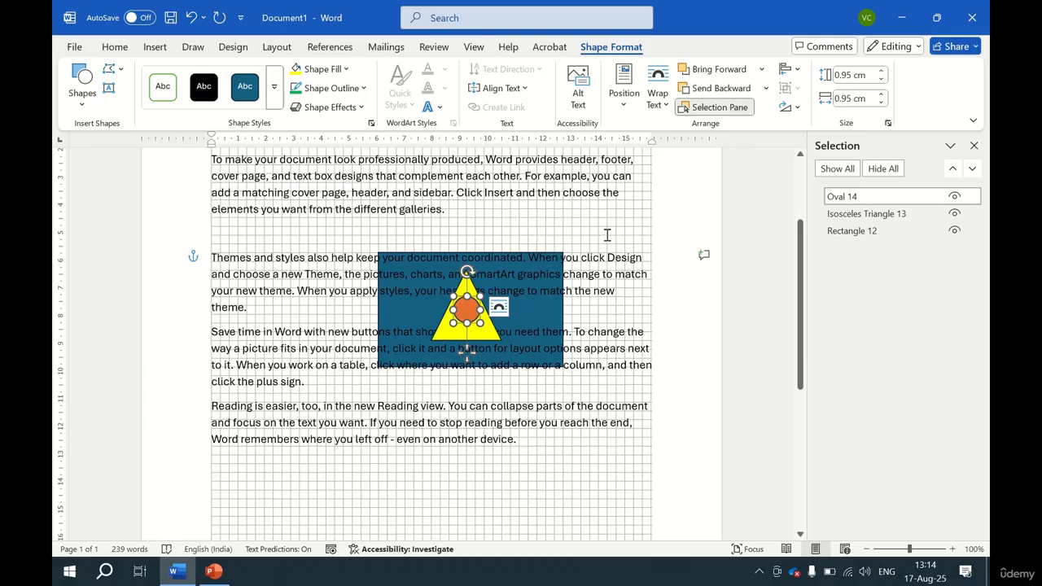
pyautogui.click(766, 88)
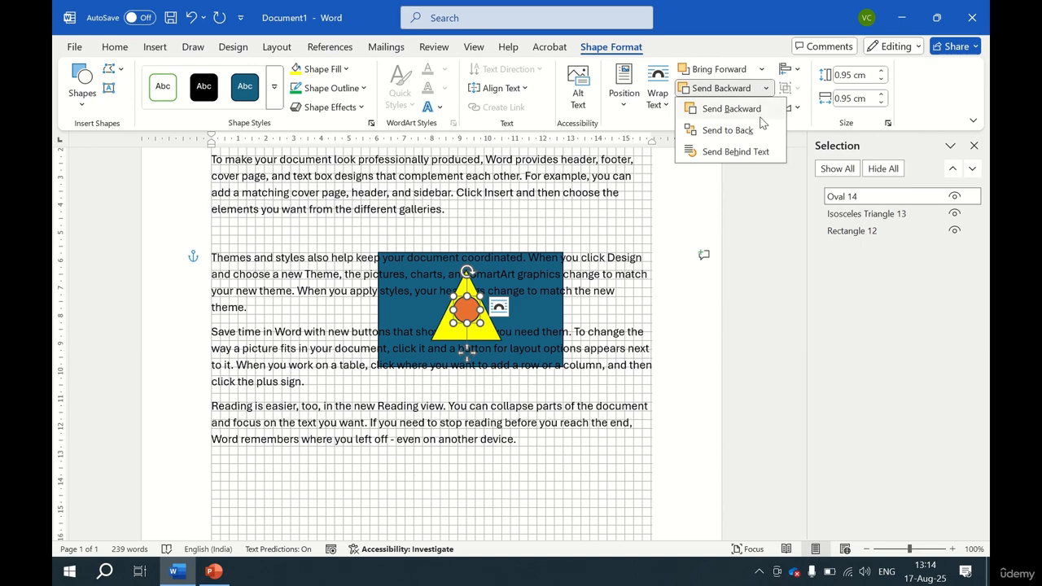
pyautogui.click(751, 109)
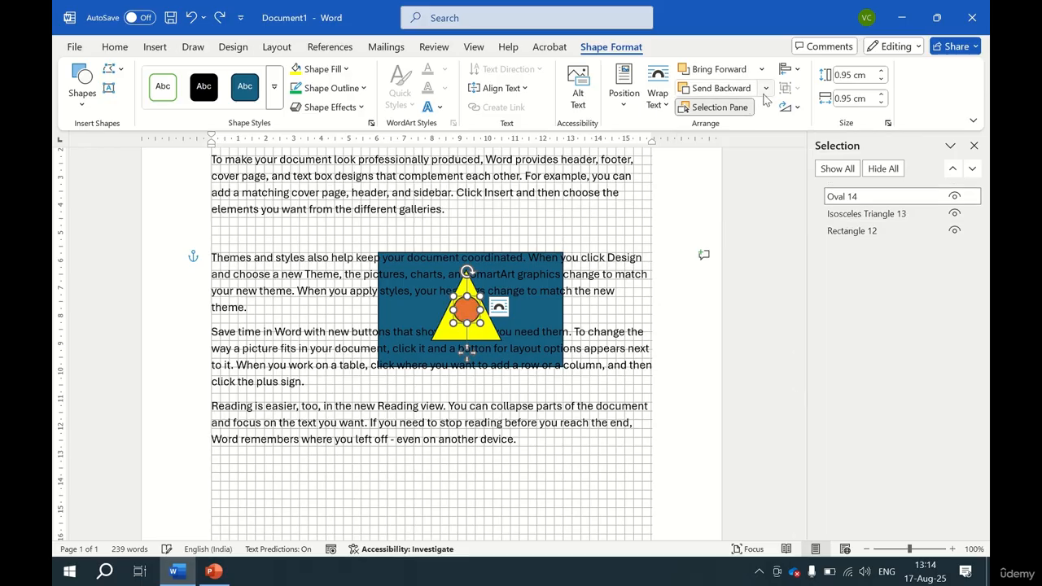
pyautogui.click(768, 88)
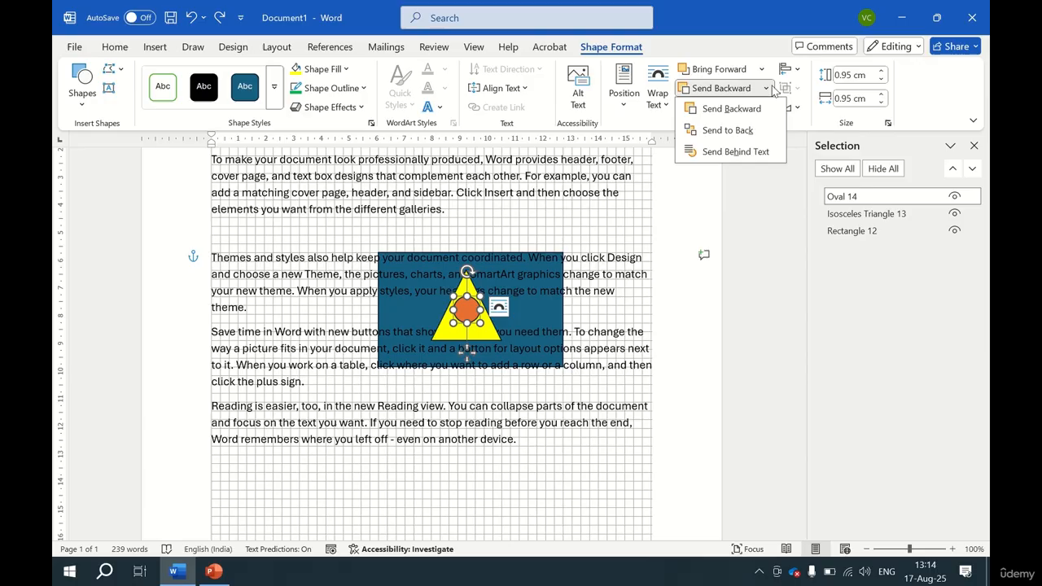
pyautogui.click(736, 152)
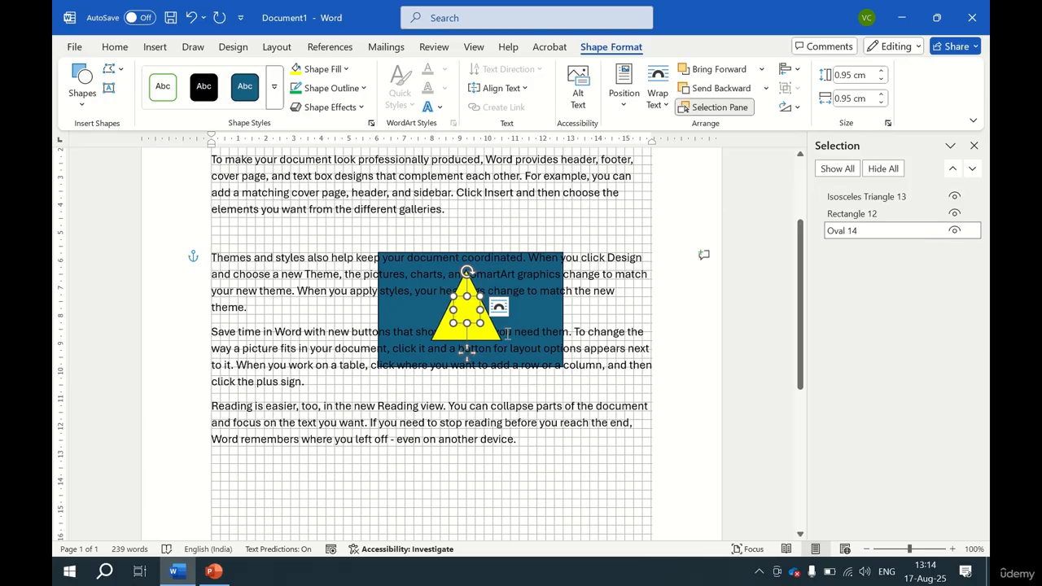
# Move the triangle down and to the right, then undo the last three changes.
pyautogui.click(490, 328)
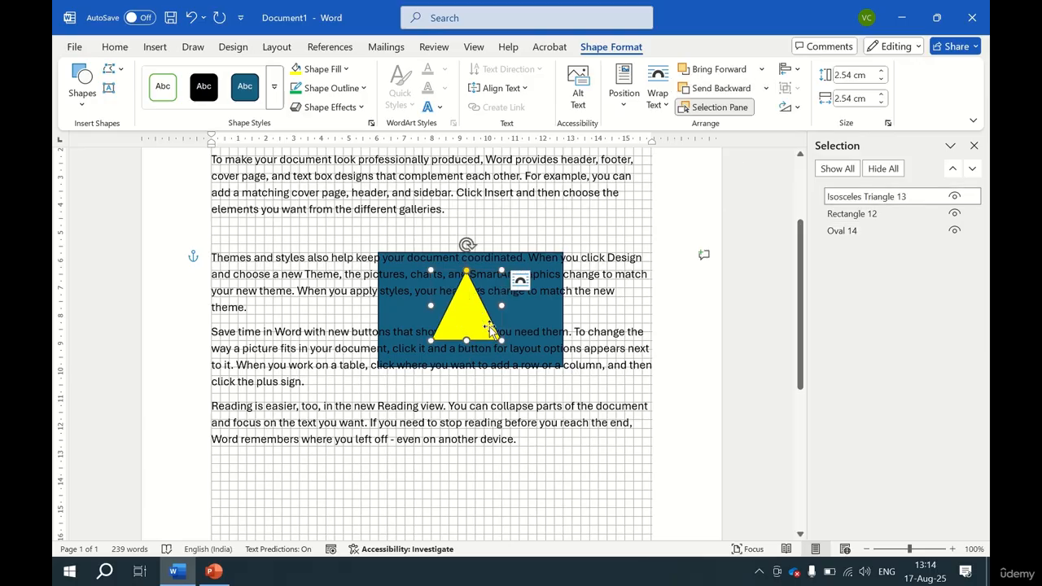
pyautogui.moveTo(490, 328); pyautogui.dragTo(583, 399)
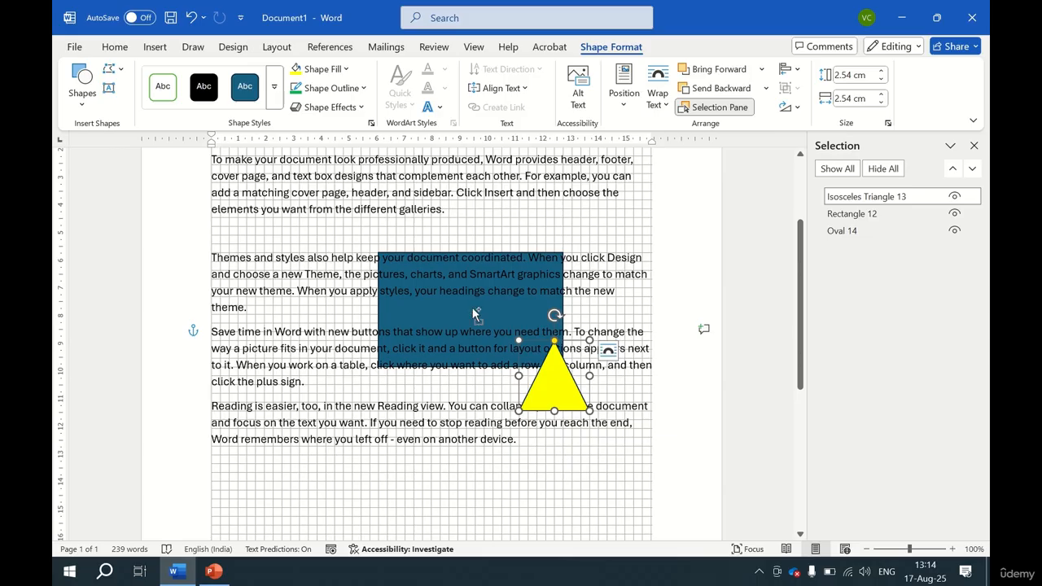
pyautogui.hotkey('ctrl', 'z')
pyautogui.hotkey('ctrl', 'z')
pyautogui.hotkey('ctrl', 'z')
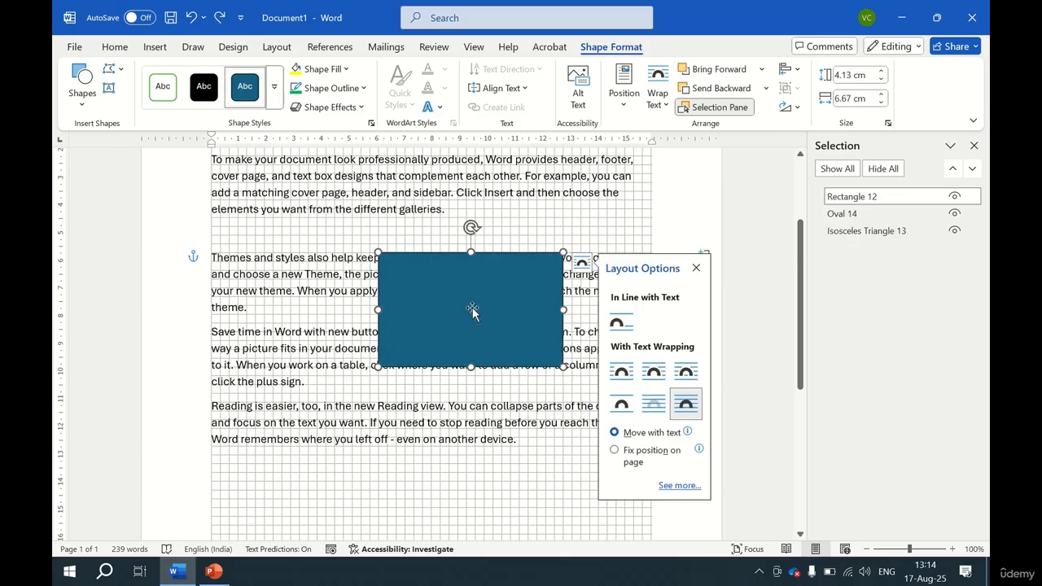
# Move the rectangle down to the lower left and the circle below the triangle, then reselect the rectangle.
pyautogui.moveTo(472, 311); pyautogui.dragTo(349, 417)
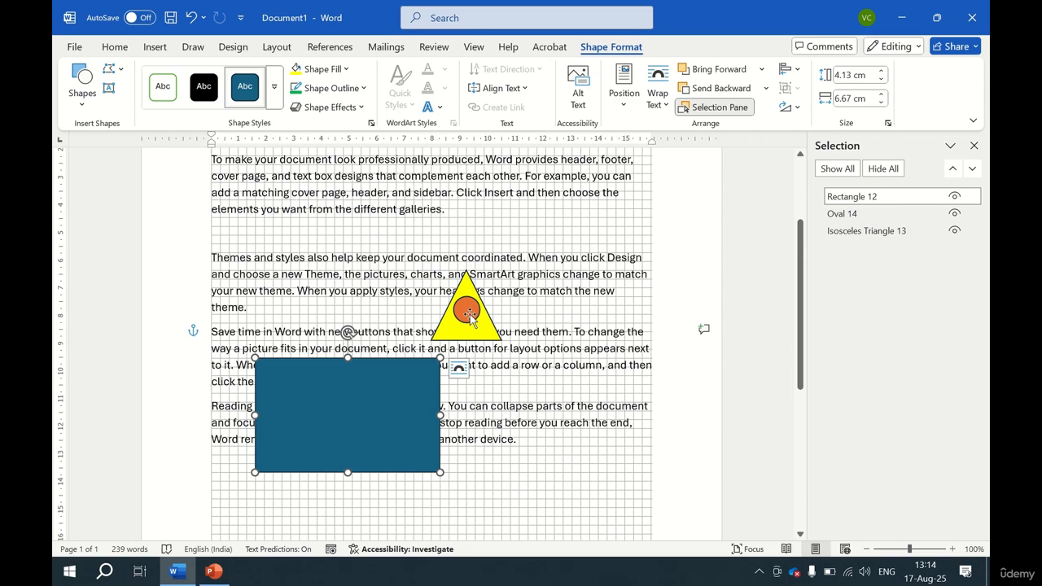
pyautogui.click(468, 315)
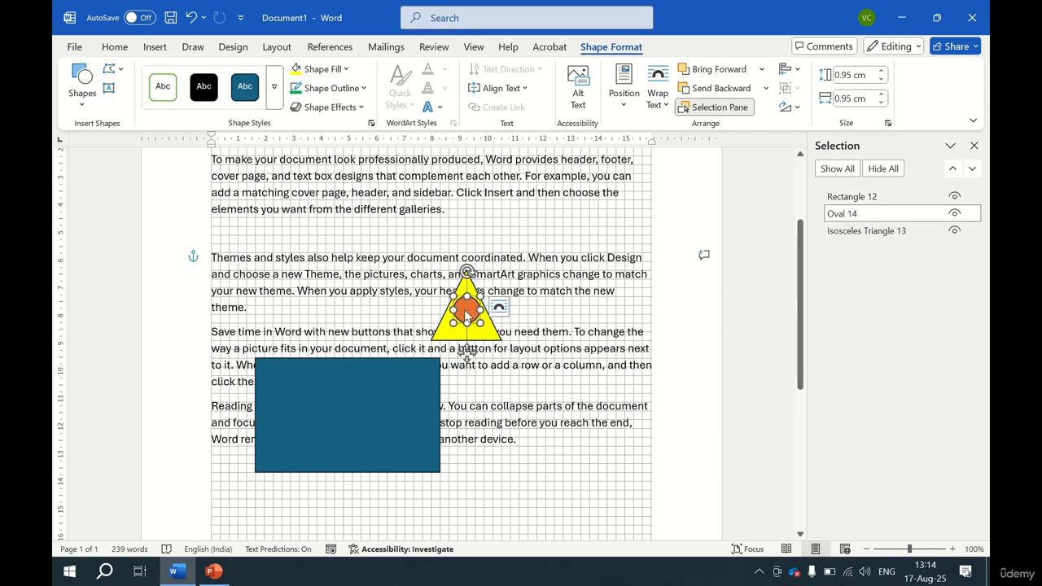
pyautogui.moveTo(462, 305); pyautogui.dragTo(500, 379)
pyautogui.moveTo(505, 422); pyautogui.dragTo(496, 438)
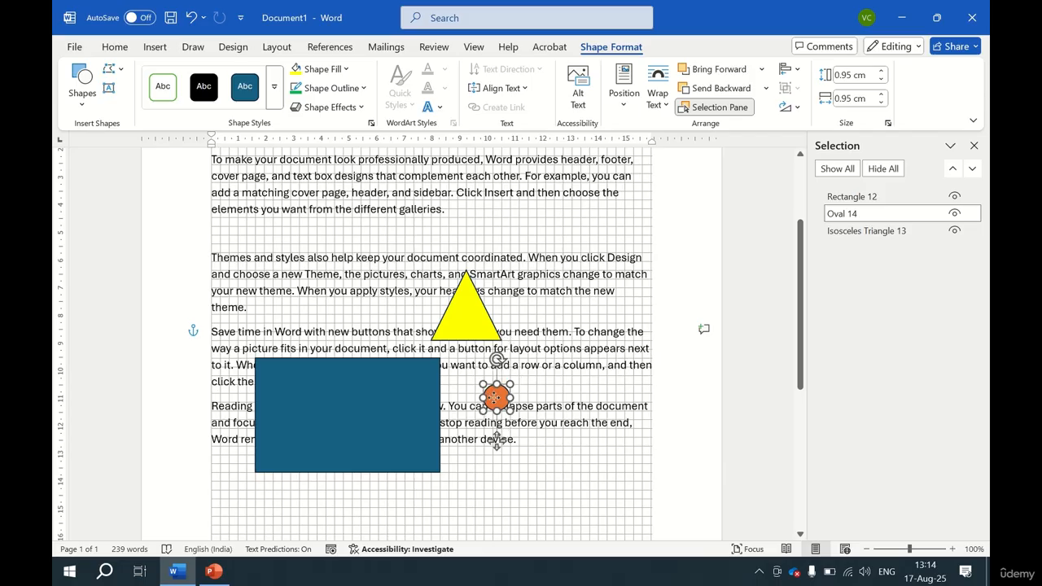
pyautogui.click(370, 417)
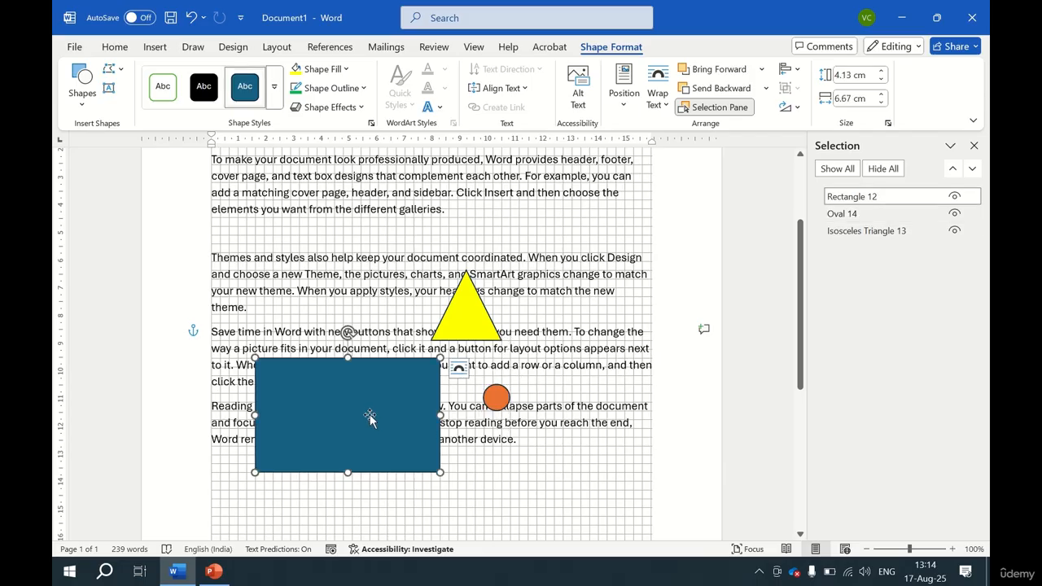
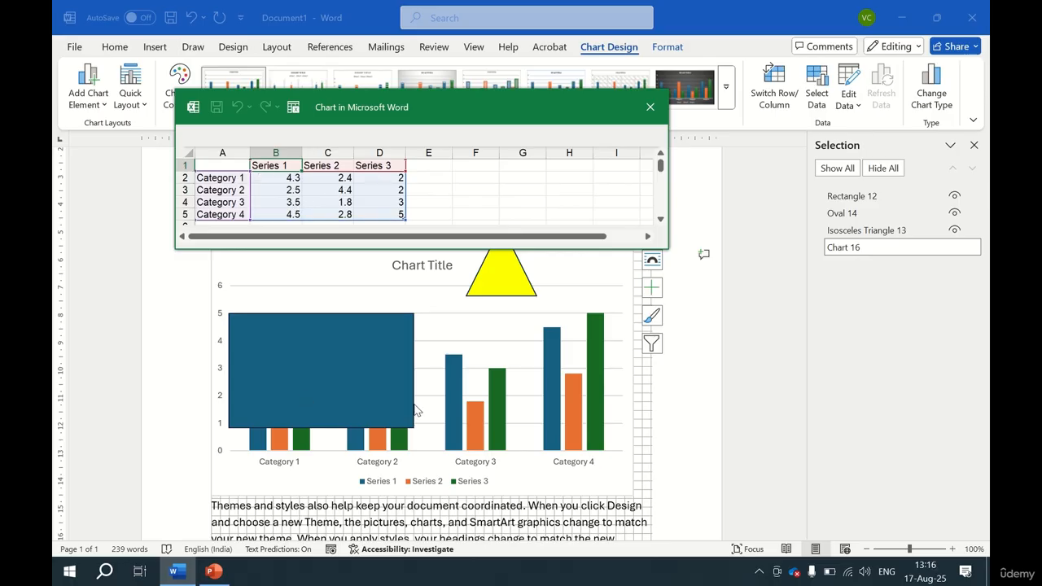
# Delete the rectangle and the triangle that sit over the chart.
pyautogui.click(362, 358)
pyautogui.press('Delete')
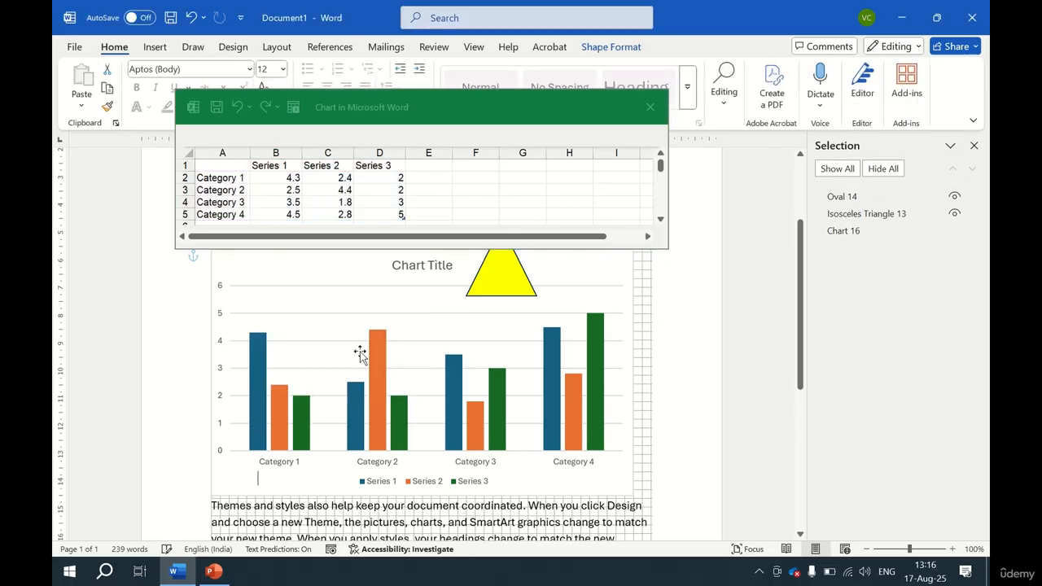
pyautogui.click(502, 283)
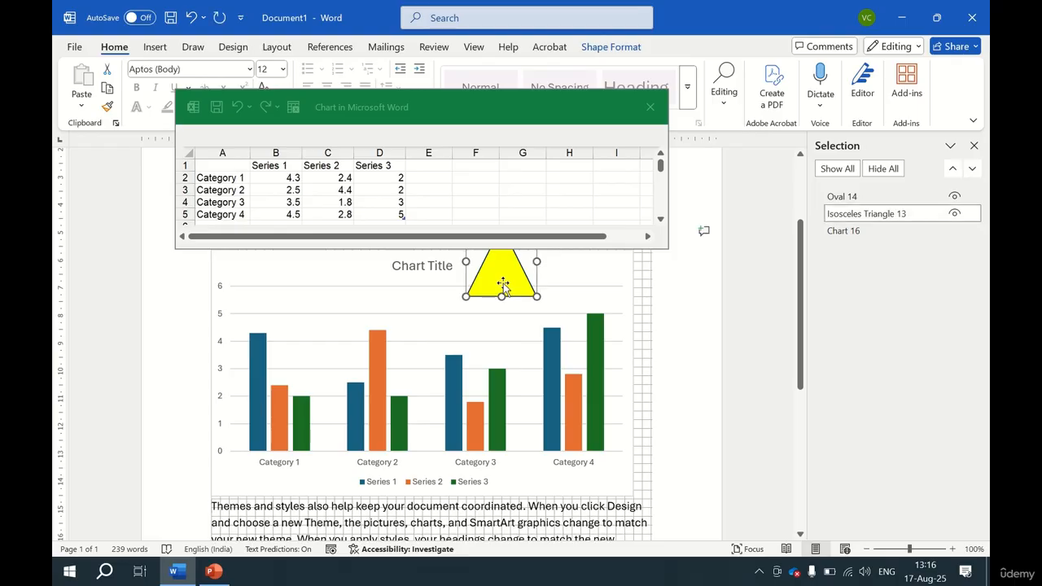
pyautogui.press('Delete')
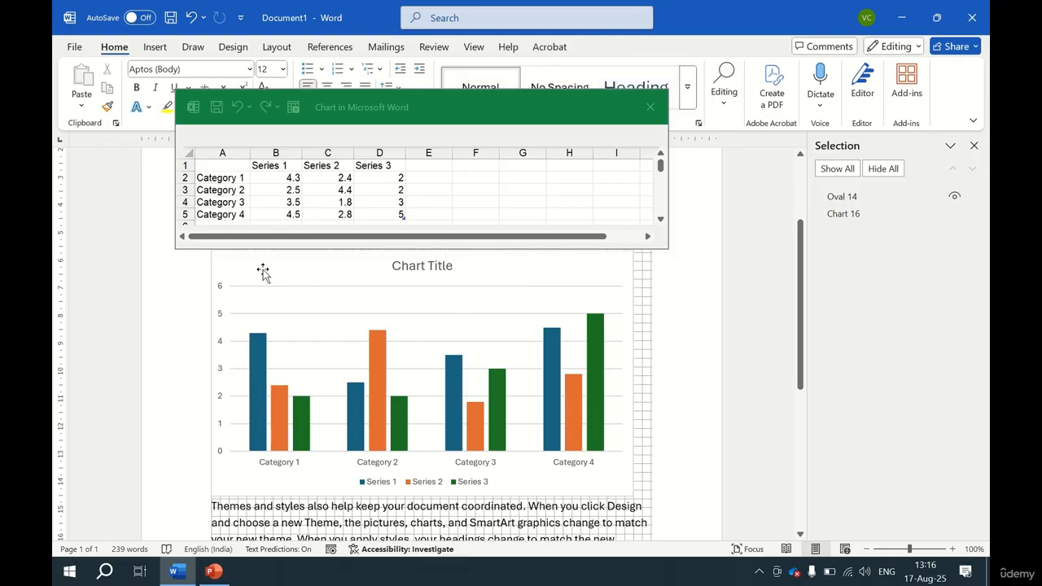
# Select the chart, close its data sheet and apply the seventh chart style.
pyautogui.click(263, 273)
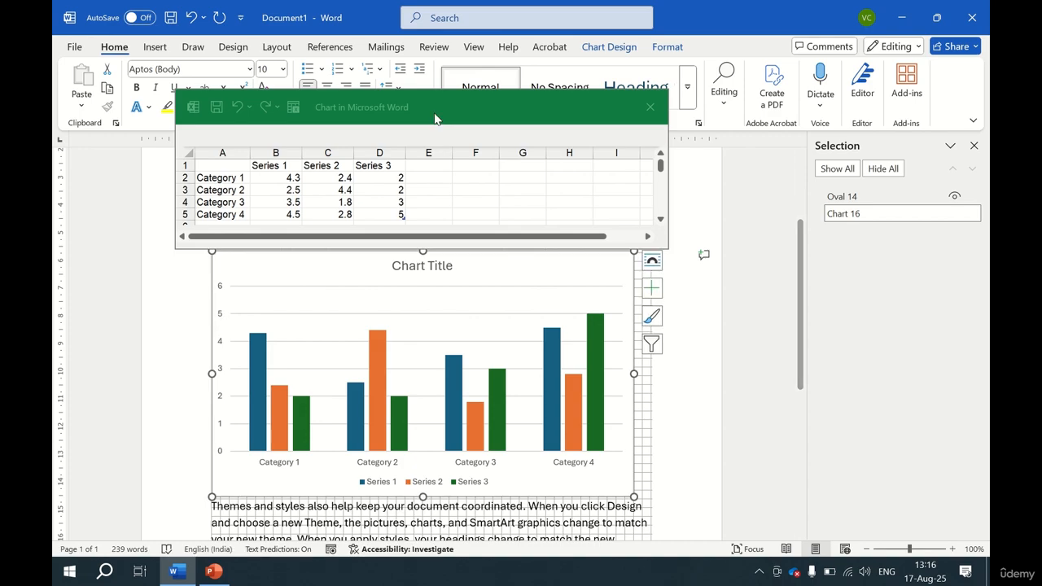
pyautogui.click(651, 107)
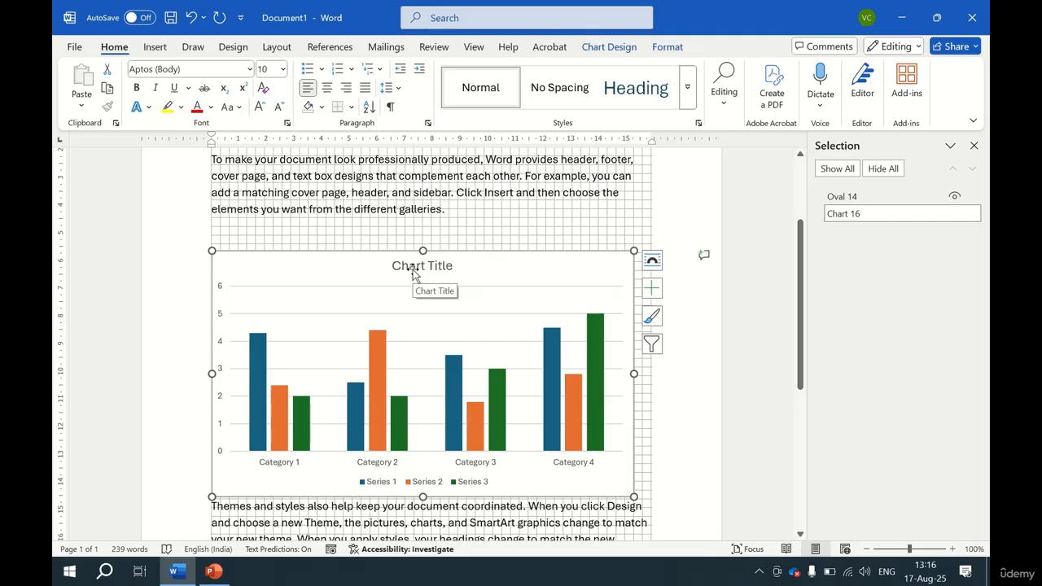
pyautogui.click(616, 49)
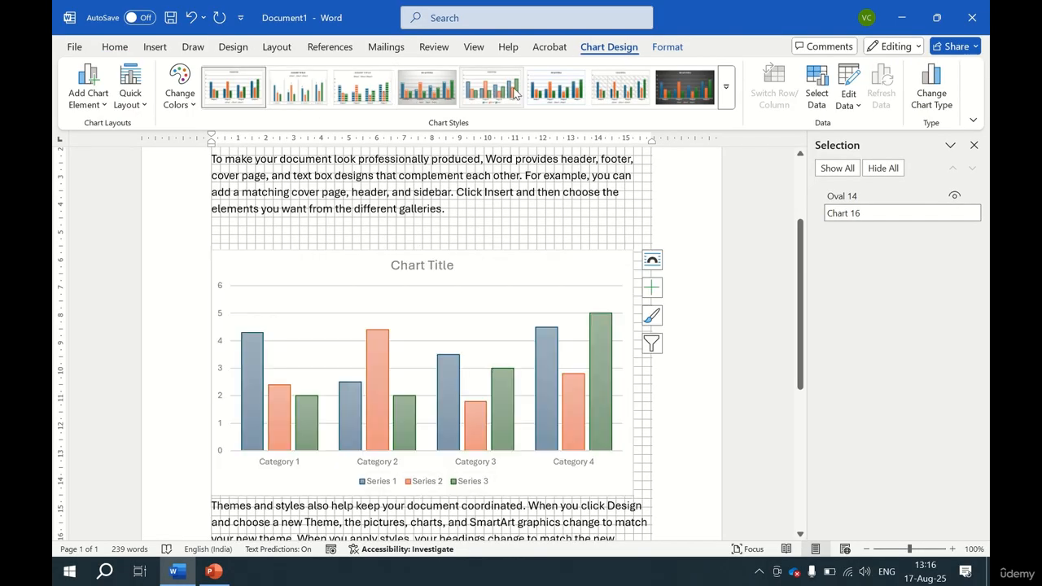
pyautogui.click(621, 84)
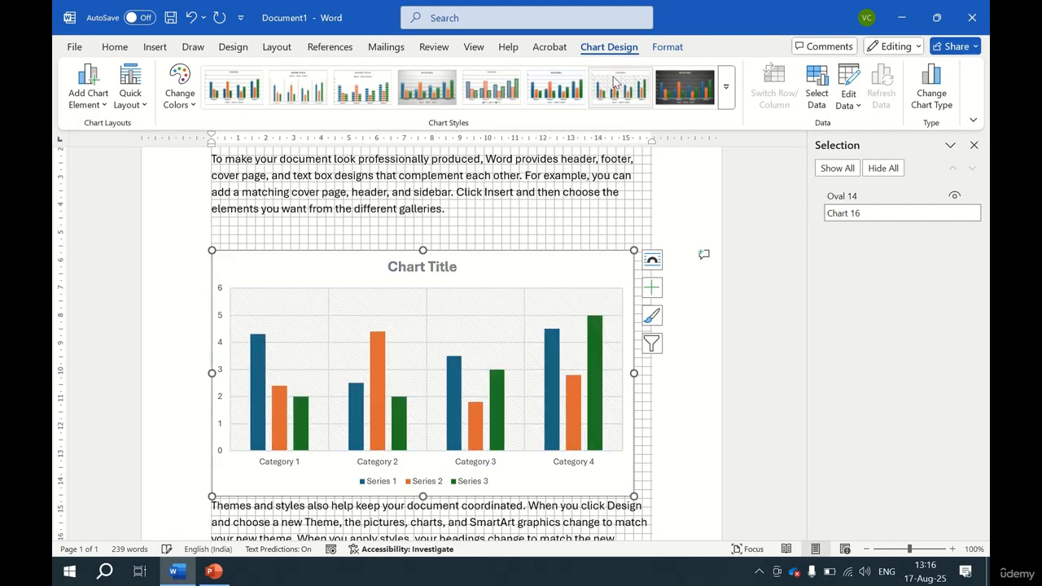
# Change the chart's colour palette and apply a quick layout with an axis title and data table.
pyautogui.click(179, 96)
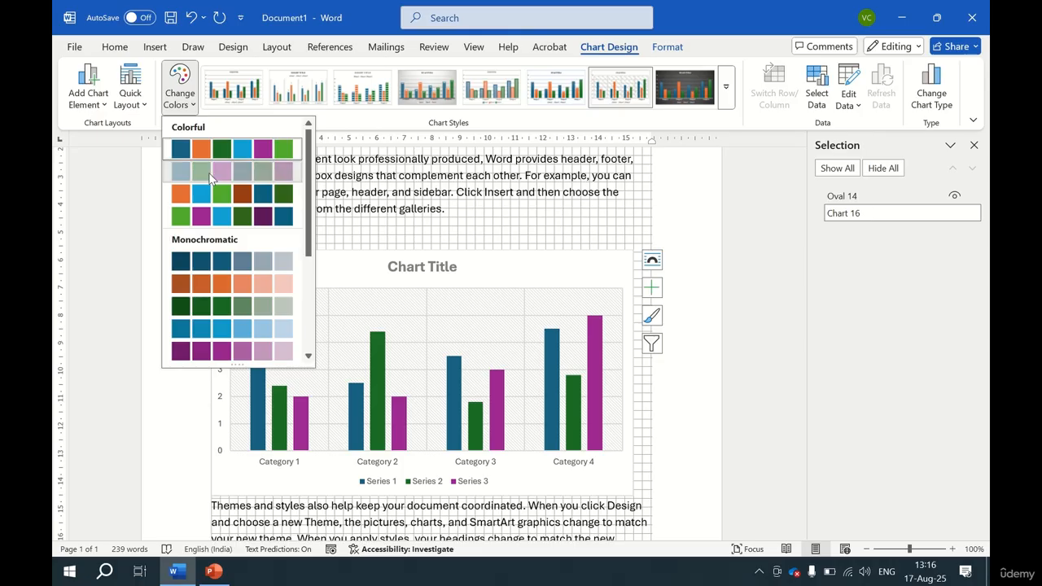
pyautogui.click(210, 179)
pyautogui.click(130, 96)
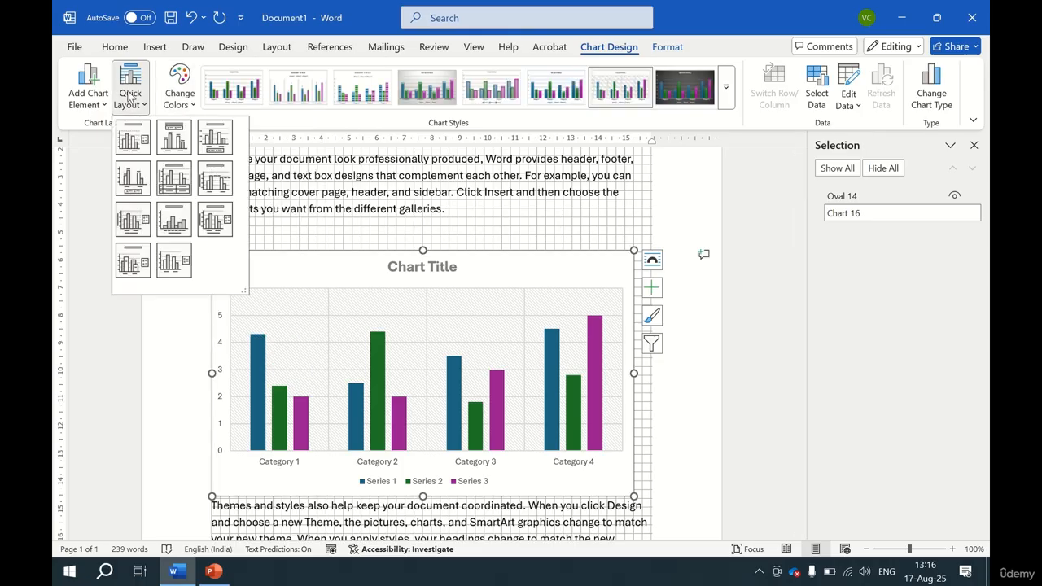
pyautogui.click(162, 186)
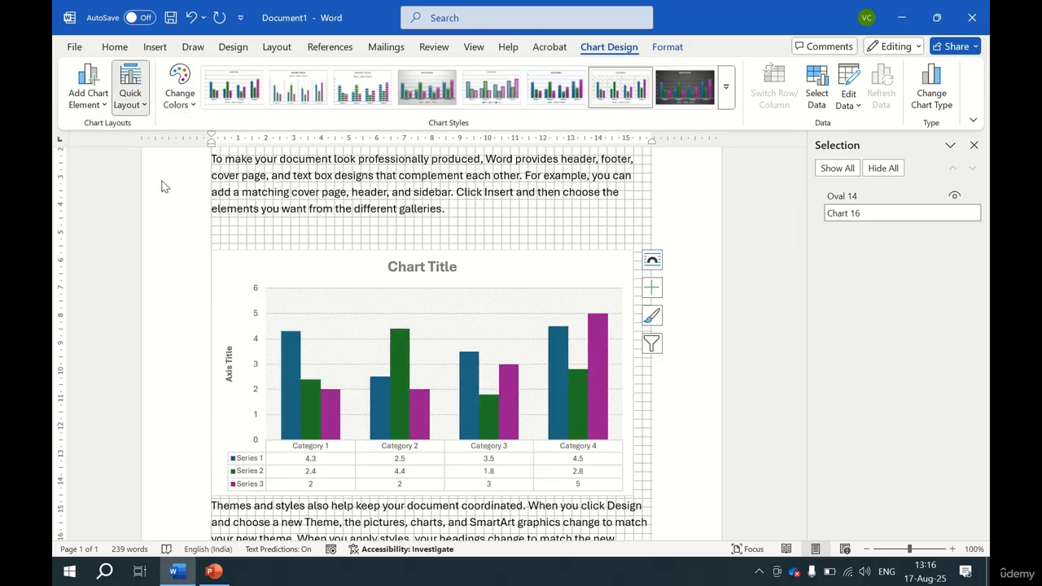
# Review the chart element options and add an exponential trendline based on Series 1.
pyautogui.click(93, 104)
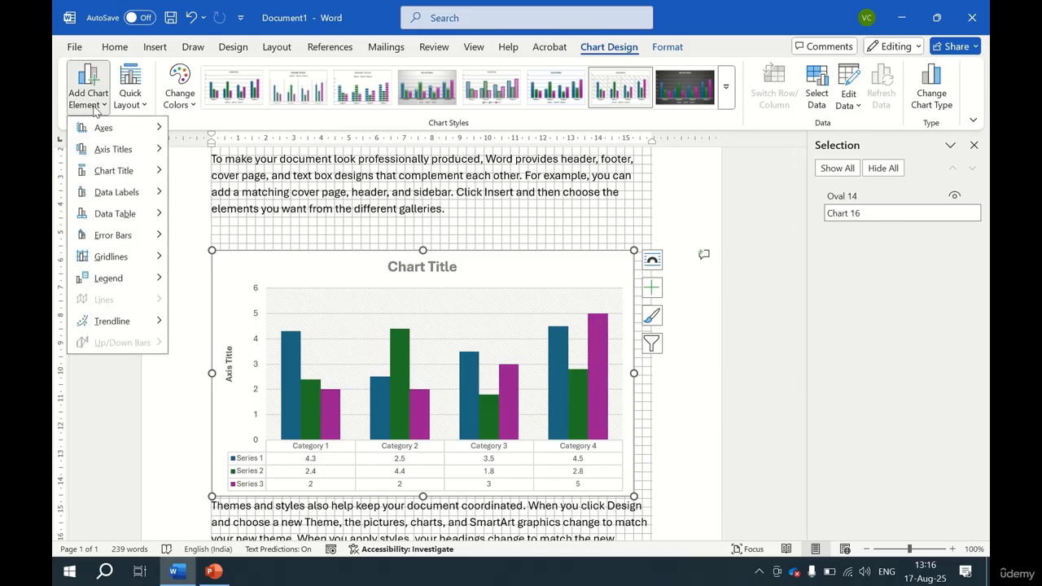
pyautogui.moveTo(116, 128)
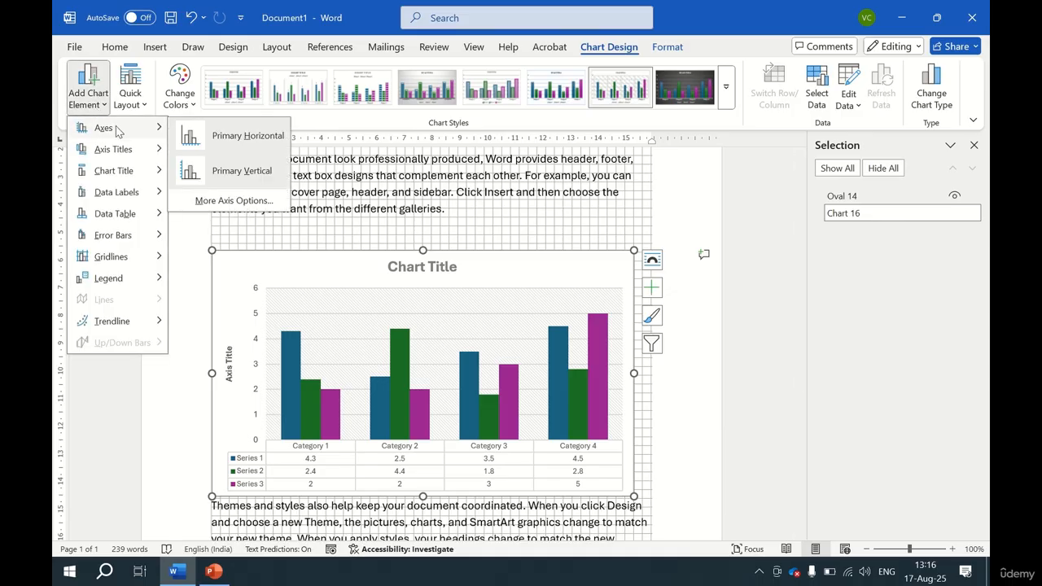
pyautogui.click(232, 145)
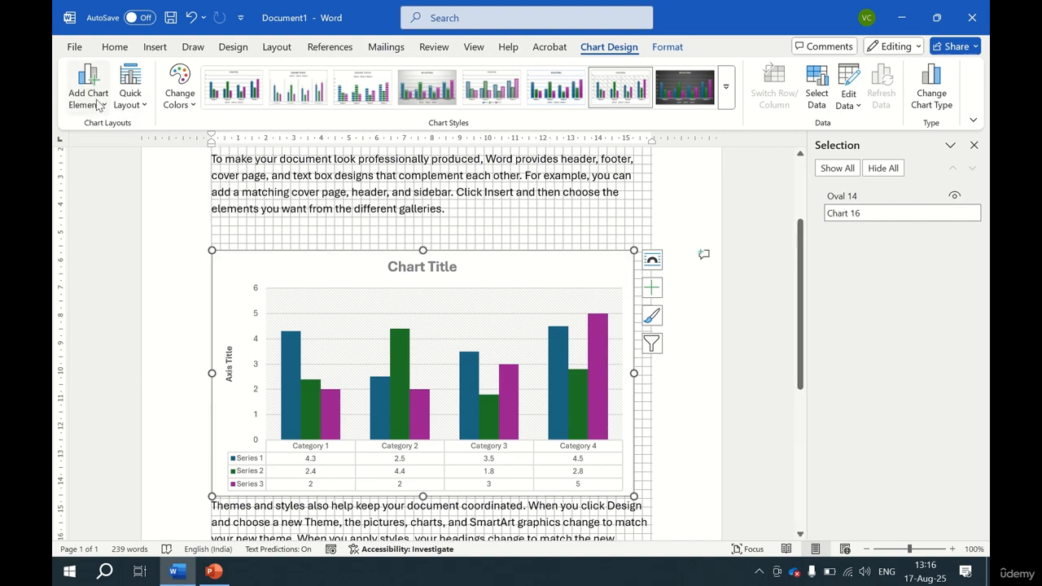
pyautogui.click(88, 85)
pyautogui.moveTo(129, 152)
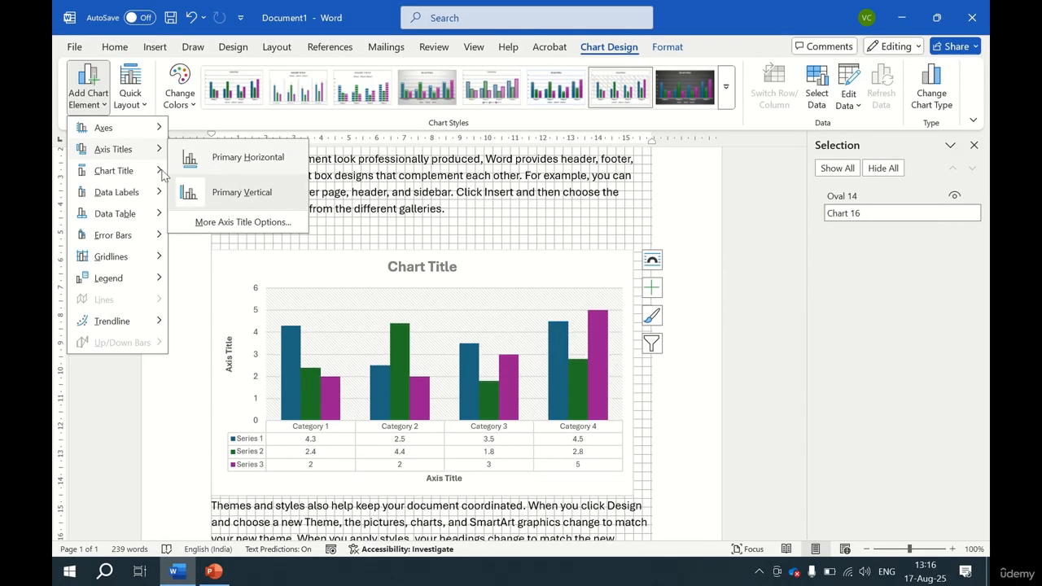
pyautogui.moveTo(161, 172)
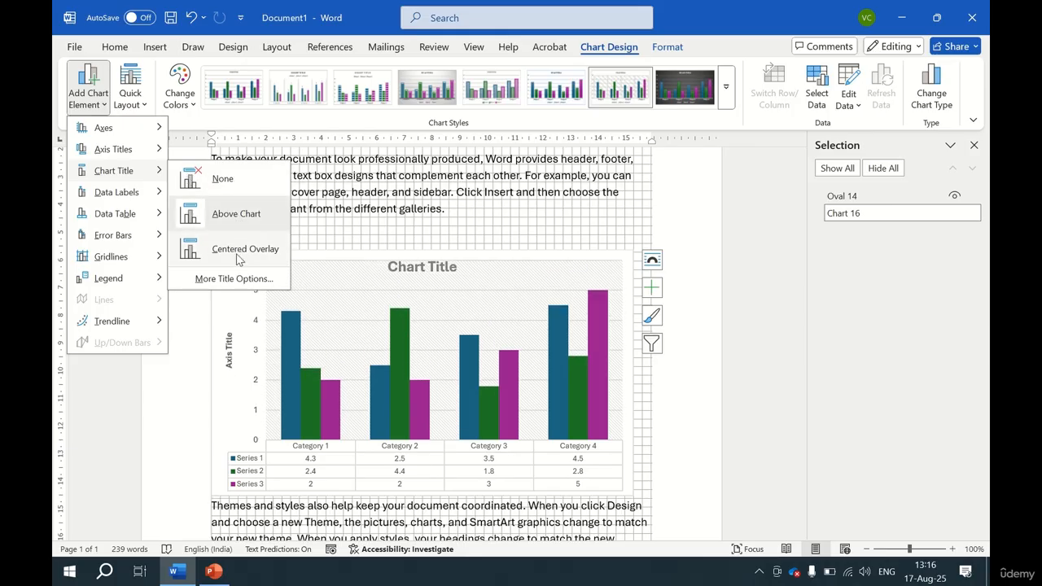
pyautogui.moveTo(135, 201)
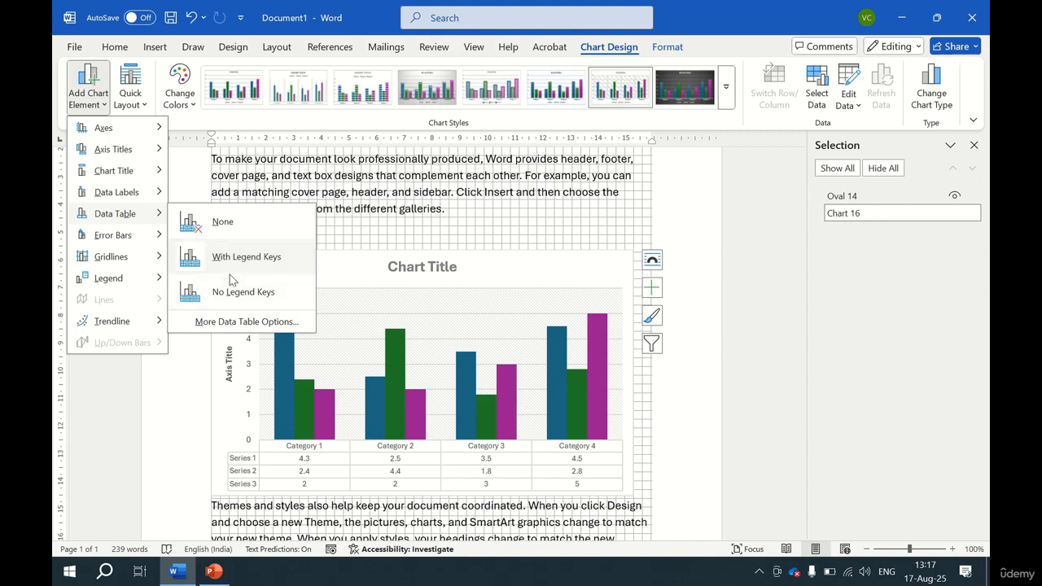
pyautogui.moveTo(131, 235)
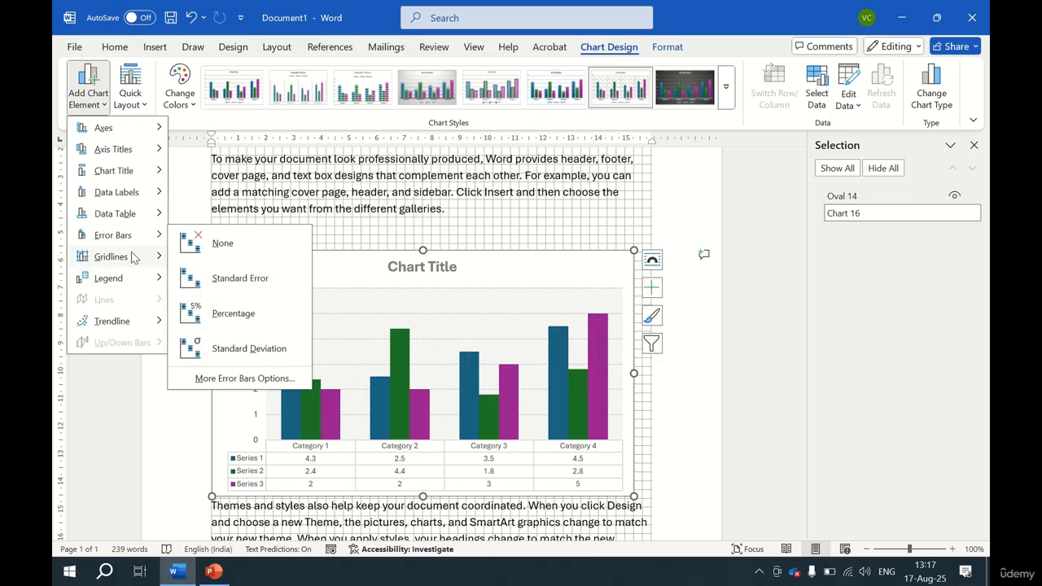
pyautogui.moveTo(131, 254)
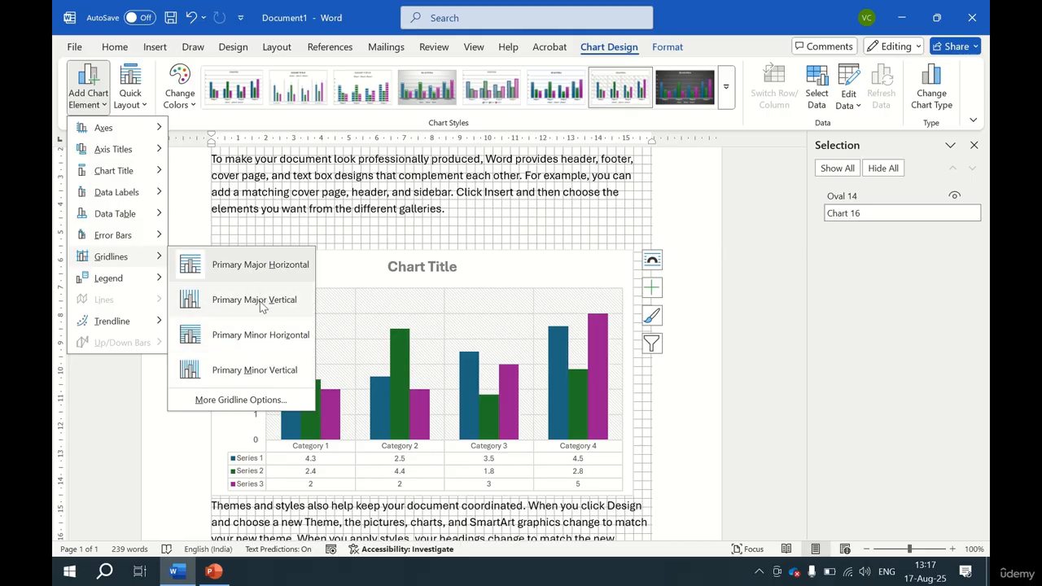
pyautogui.moveTo(149, 285)
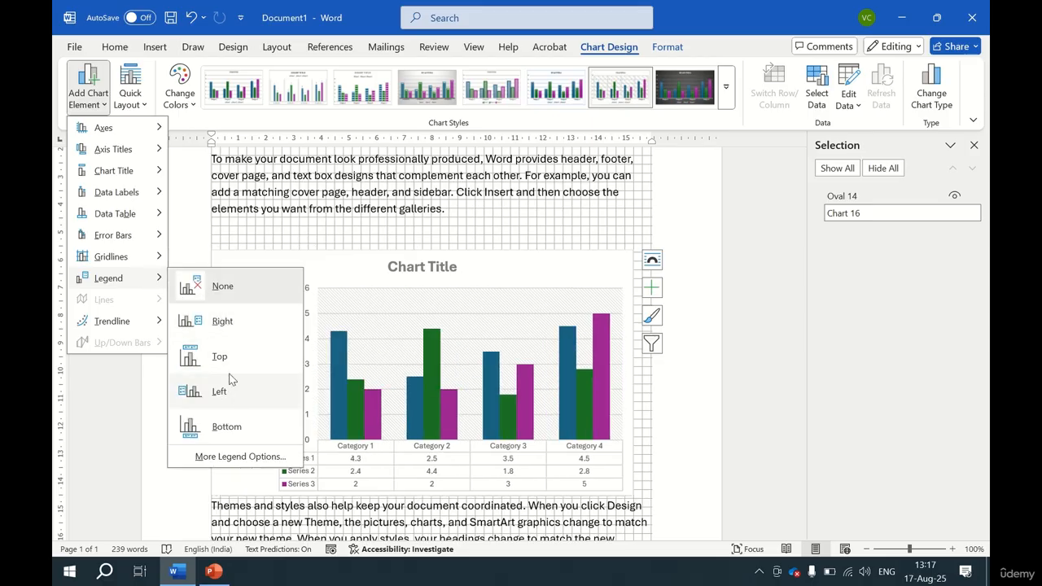
pyautogui.moveTo(139, 323)
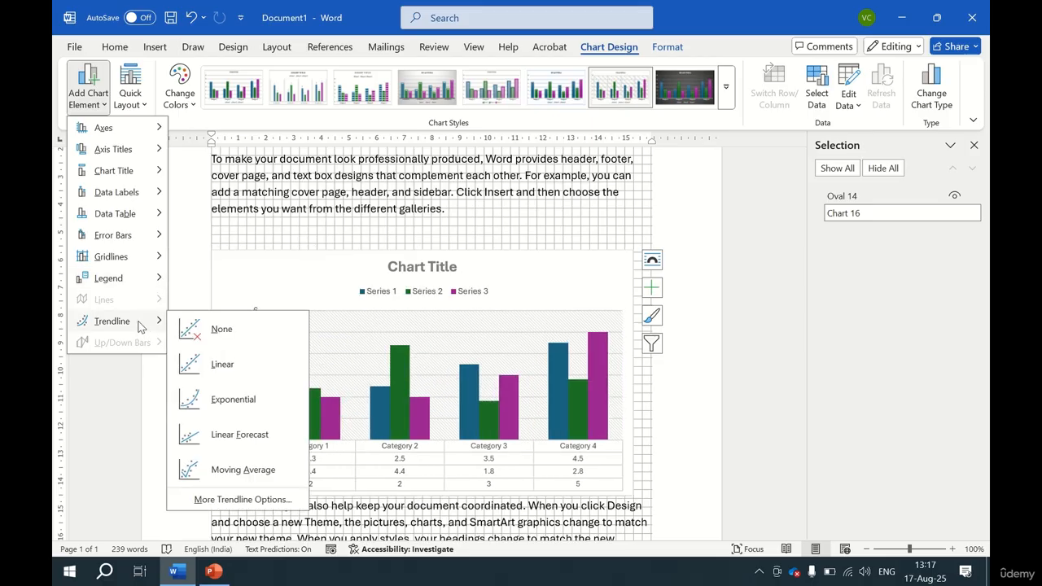
pyautogui.click(235, 399)
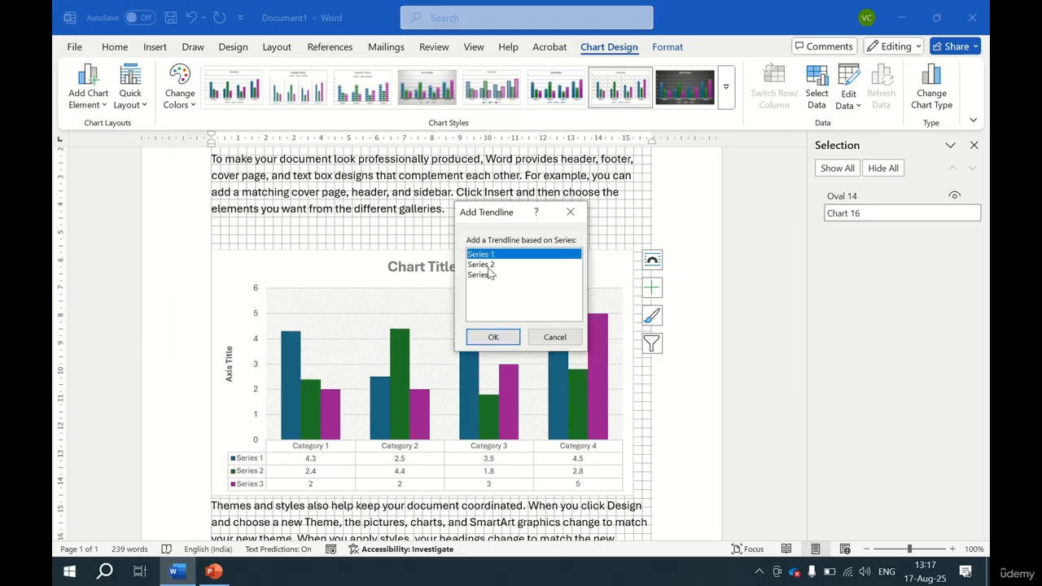
pyautogui.click(497, 339)
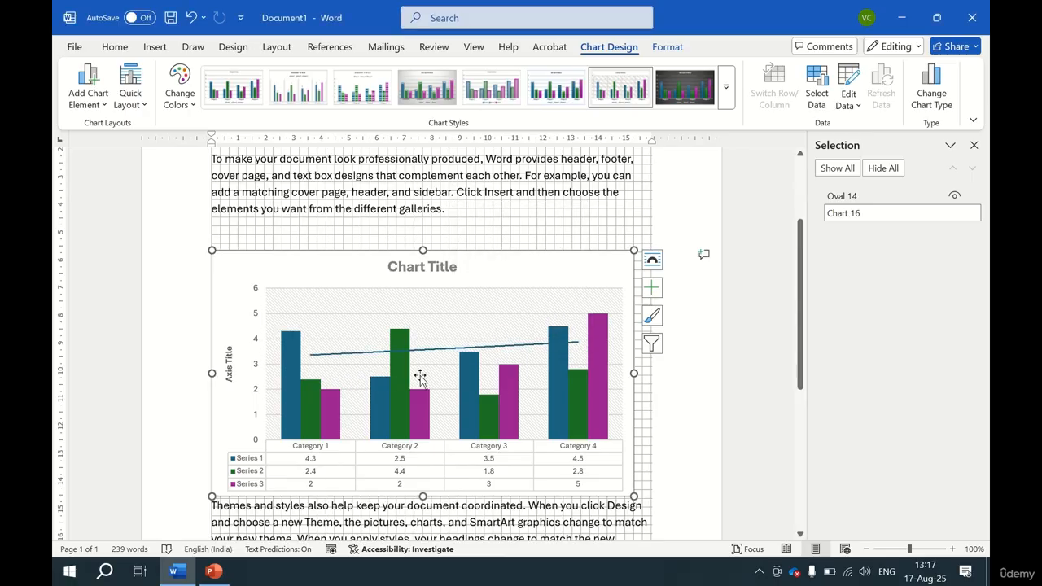
# Inspect the chart's data source selection and close it along with the data sheet.
pyautogui.moveTo(569, 353)
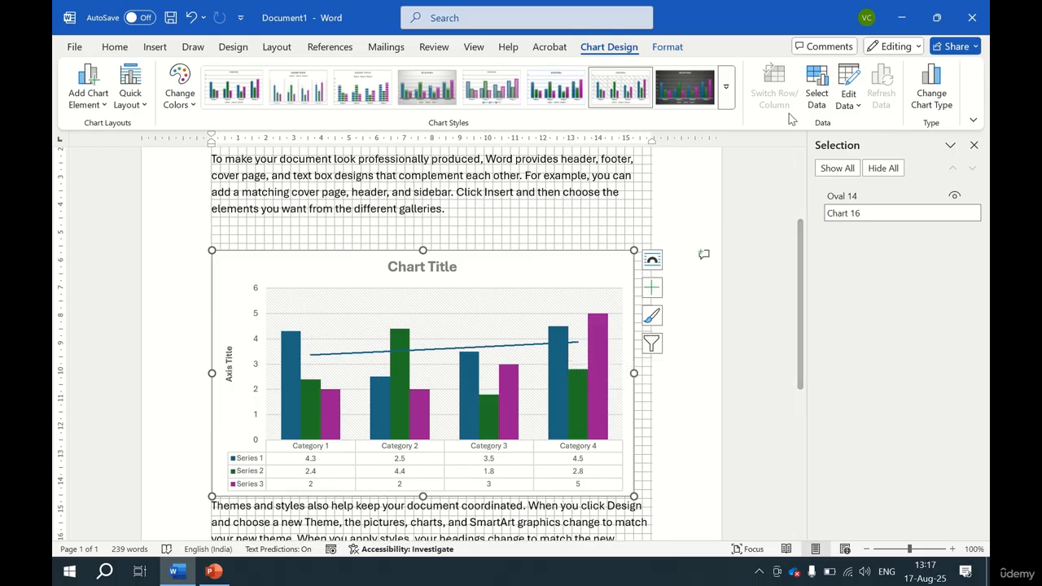
pyautogui.click(818, 98)
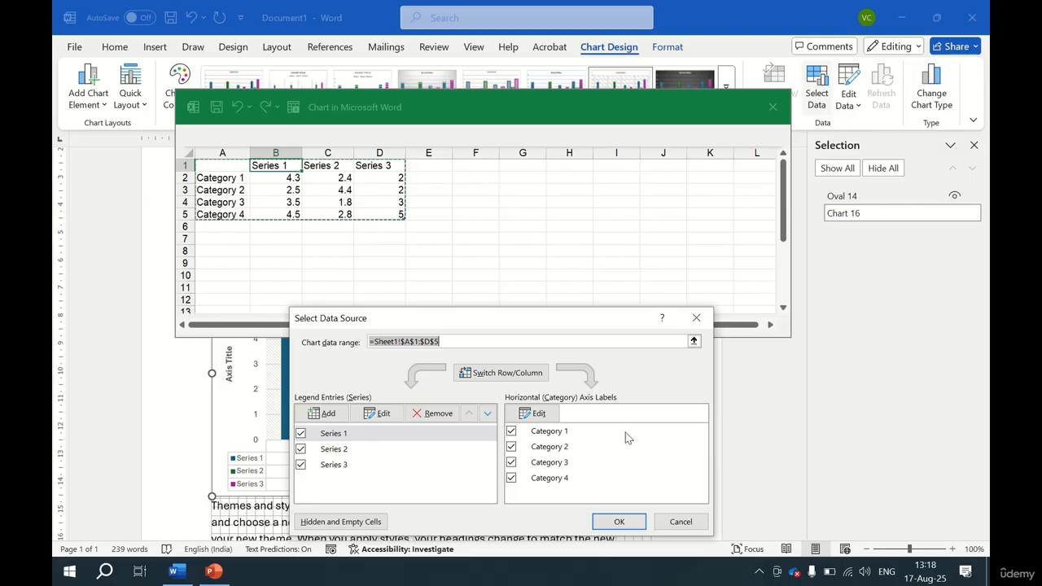
pyautogui.click(695, 523)
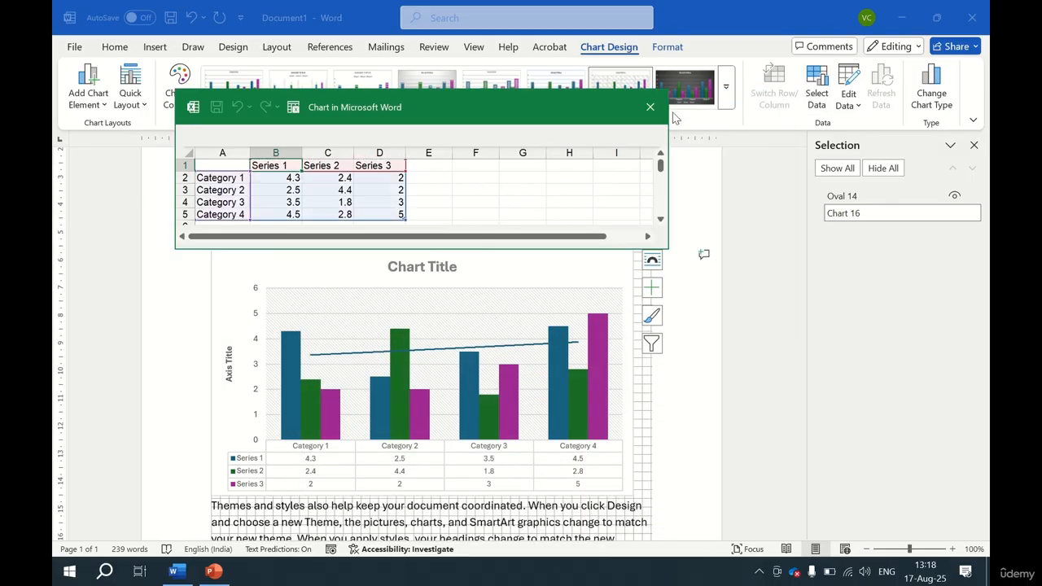
pyautogui.click(653, 108)
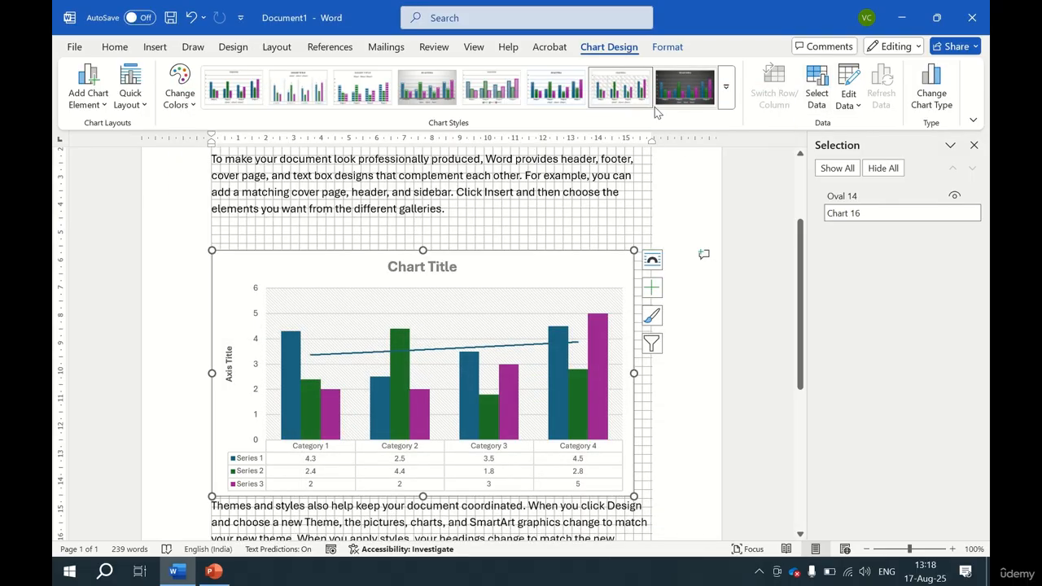
# Open the chart data in Excel and add a Series 4 header in cell E1.
pyautogui.click(849, 104)
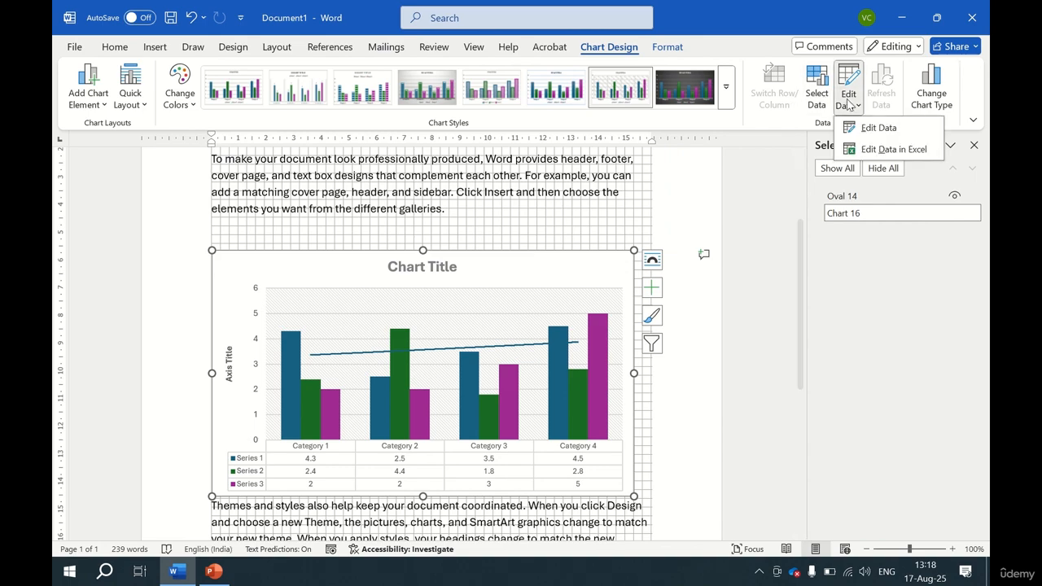
pyautogui.click(879, 150)
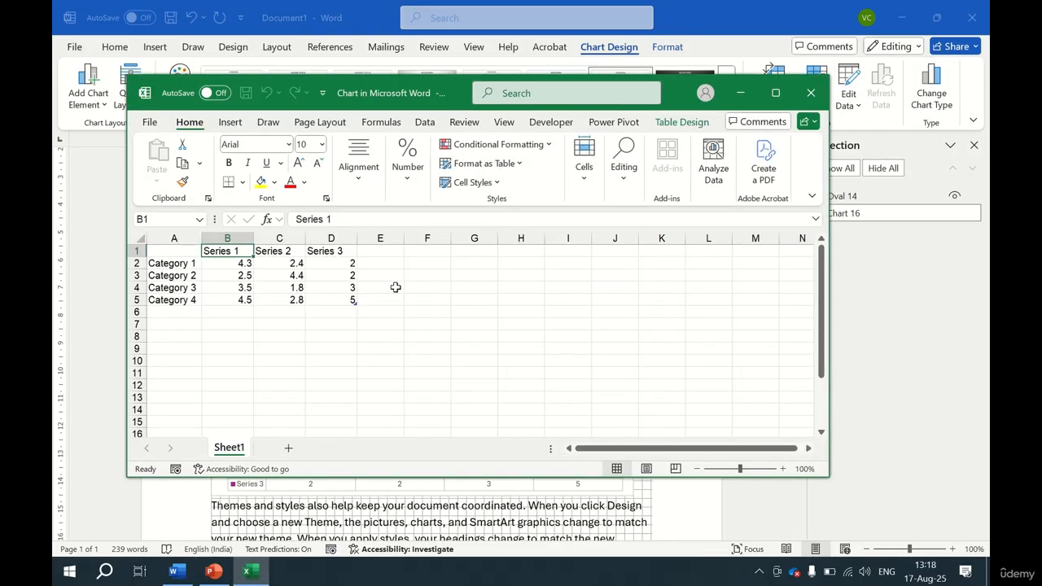
pyautogui.press('Right')
pyautogui.press('Right')
pyautogui.press('Right')
pyautogui.press('Right')
pyautogui.press('Right')
pyautogui.press('Left')
pyautogui.press('Left')
pyautogui.press('Left')
pyautogui.press('Right')
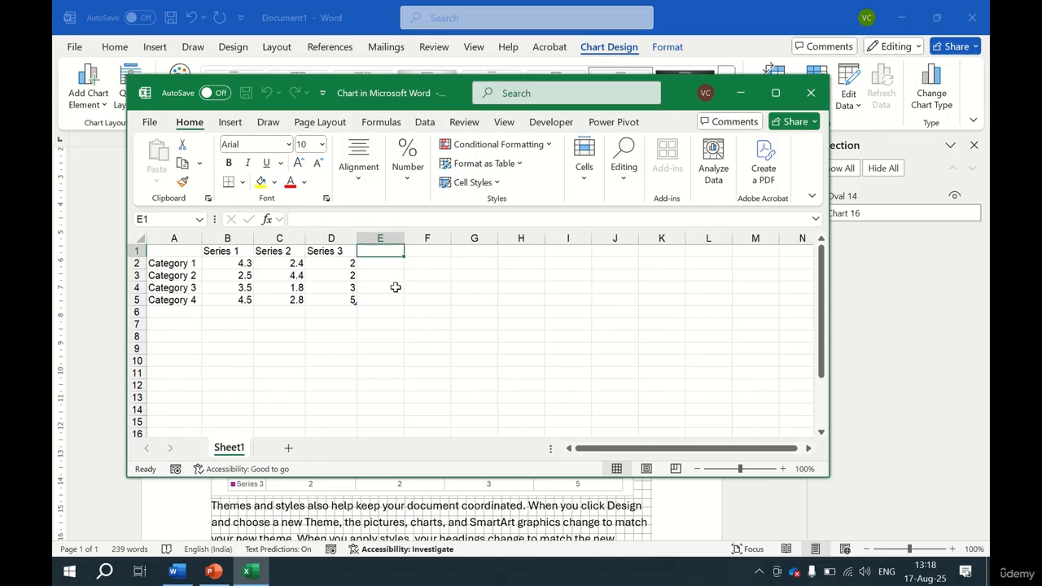
pyautogui.write('Series 4')
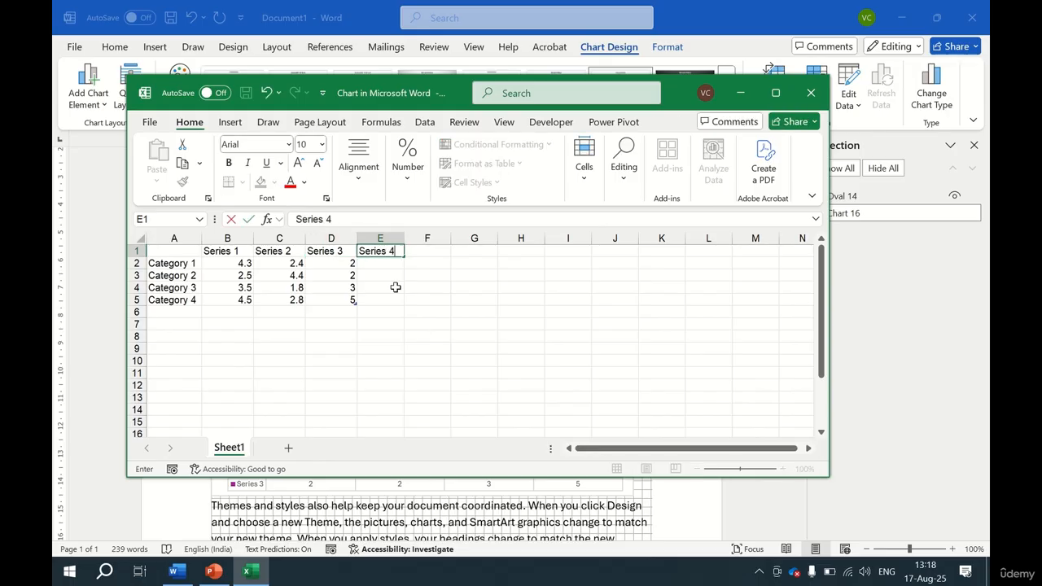
pyautogui.press('Return')
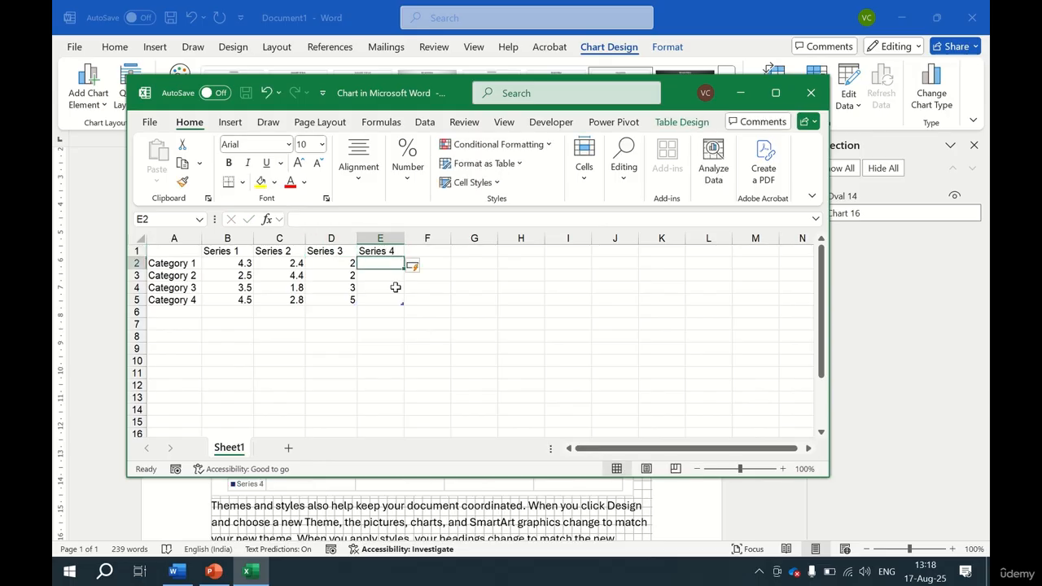
# Enter 4, 5, 6 and 3 as the Series 4 values for the four categories and close Excel.
pyautogui.write('4')
pyautogui.press('Return')
pyautogui.write('5')
pyautogui.press('Return')
pyautogui.write('6')
pyautogui.press('Return')
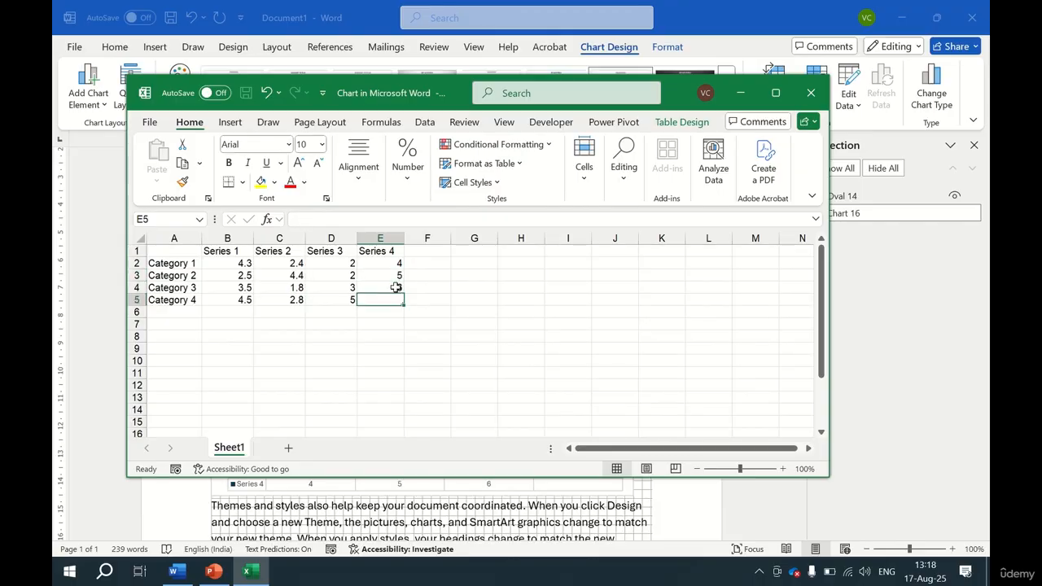
pyautogui.write('3')
pyautogui.press('Return')
pyautogui.press('Up')
pyautogui.press('Up')
pyautogui.press('Up')
pyautogui.press('Up')
pyautogui.press('Up')
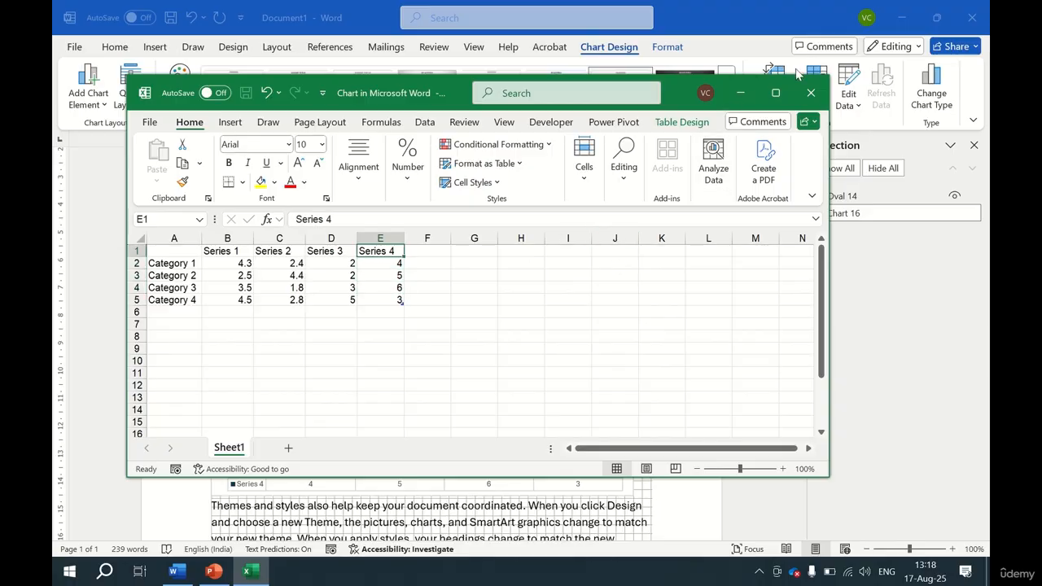
pyautogui.click(809, 103)
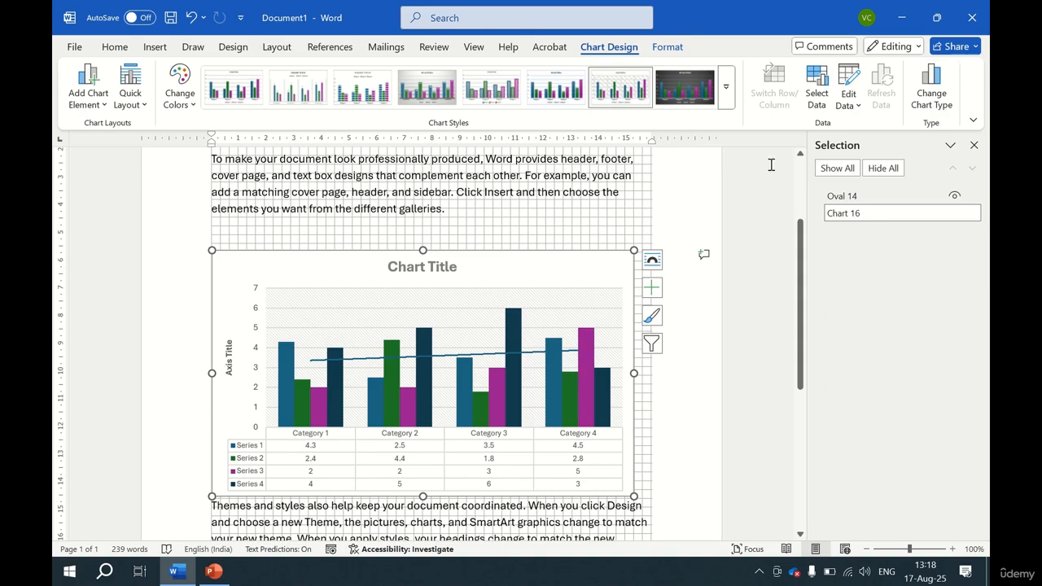
# Review the chart's data source selection and the data editing options, closing the data sheet.
pyautogui.click(817, 98)
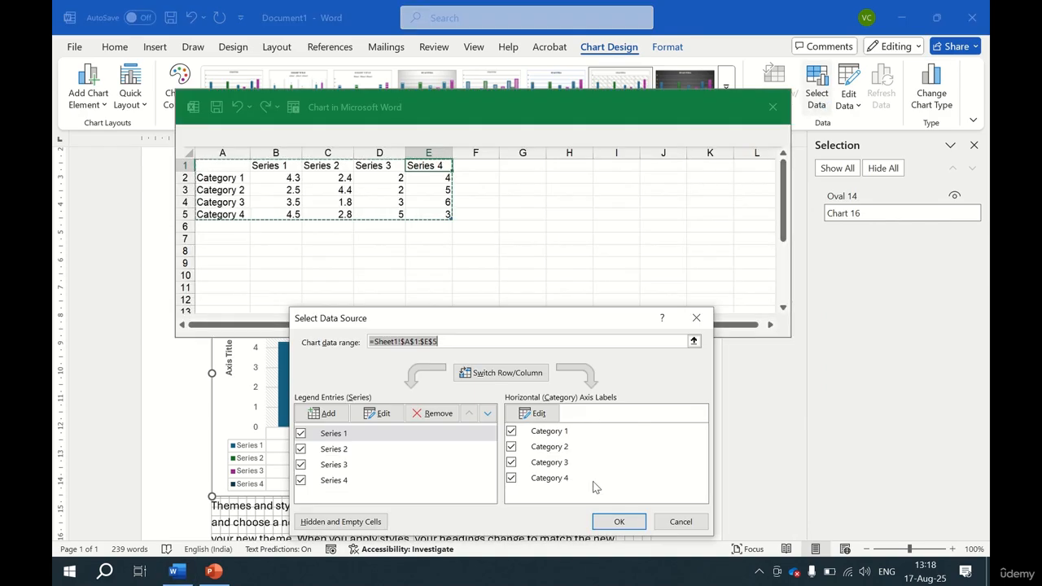
pyautogui.click(617, 522)
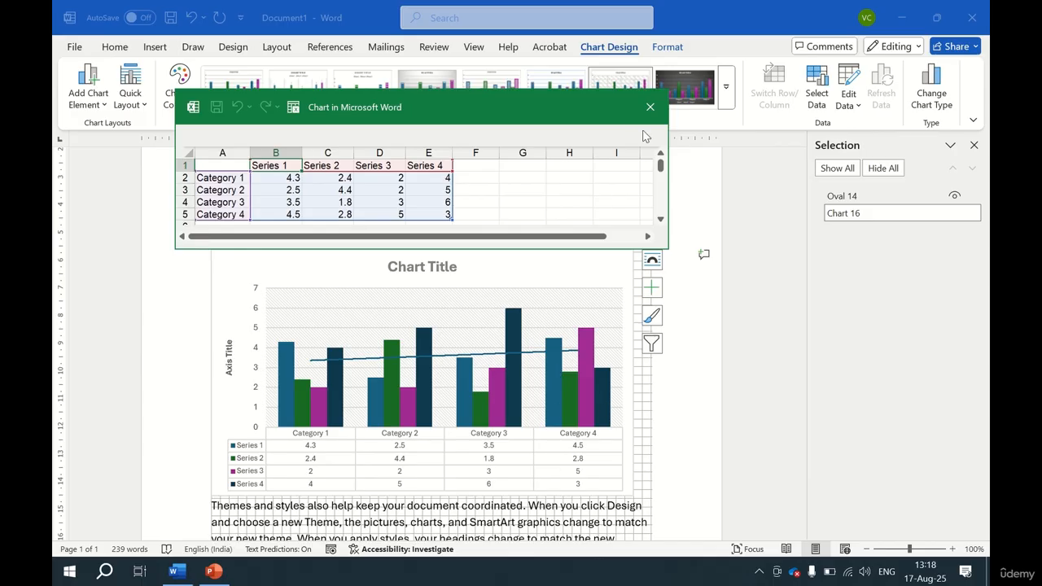
pyautogui.click(650, 107)
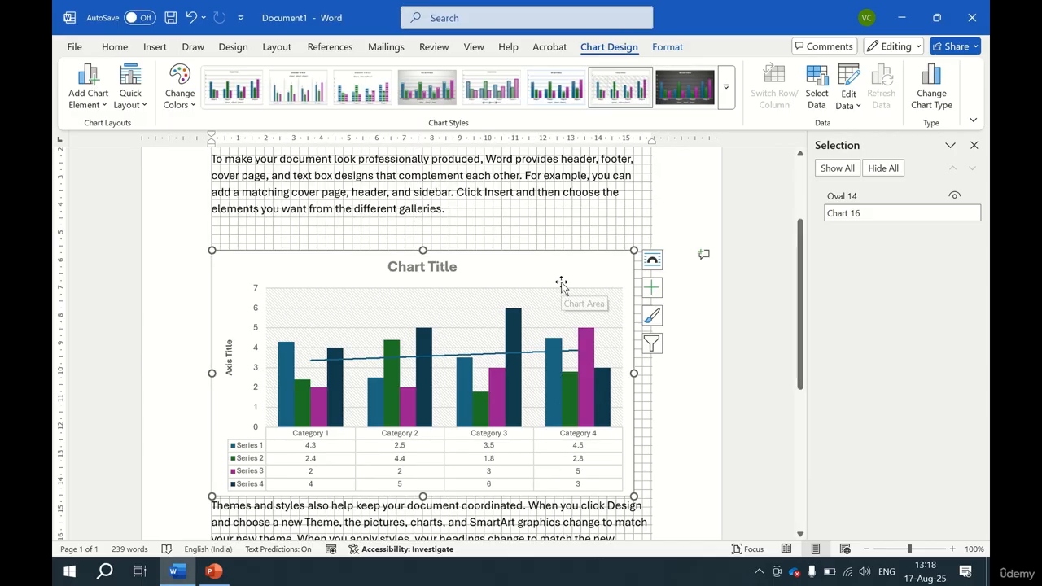
pyautogui.click(858, 106)
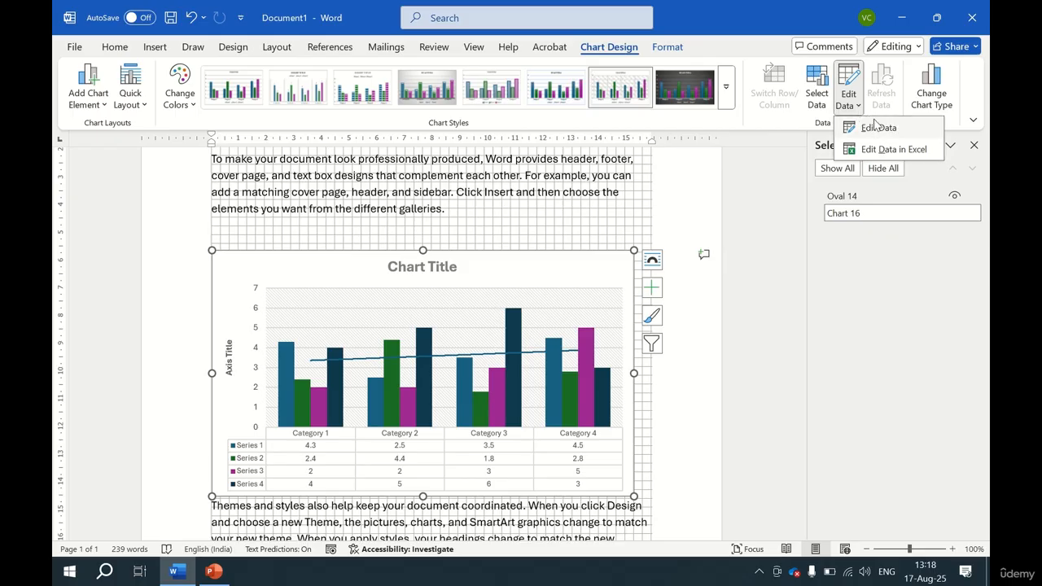
pyautogui.click(876, 121)
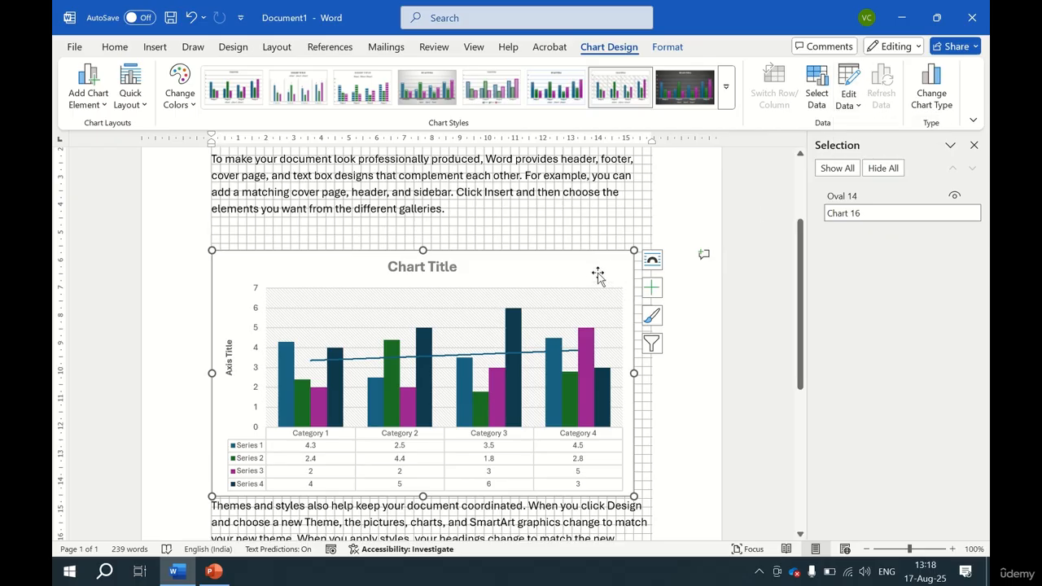
# Browse the chart types and change the chart to Line with Markers.
pyautogui.click(932, 98)
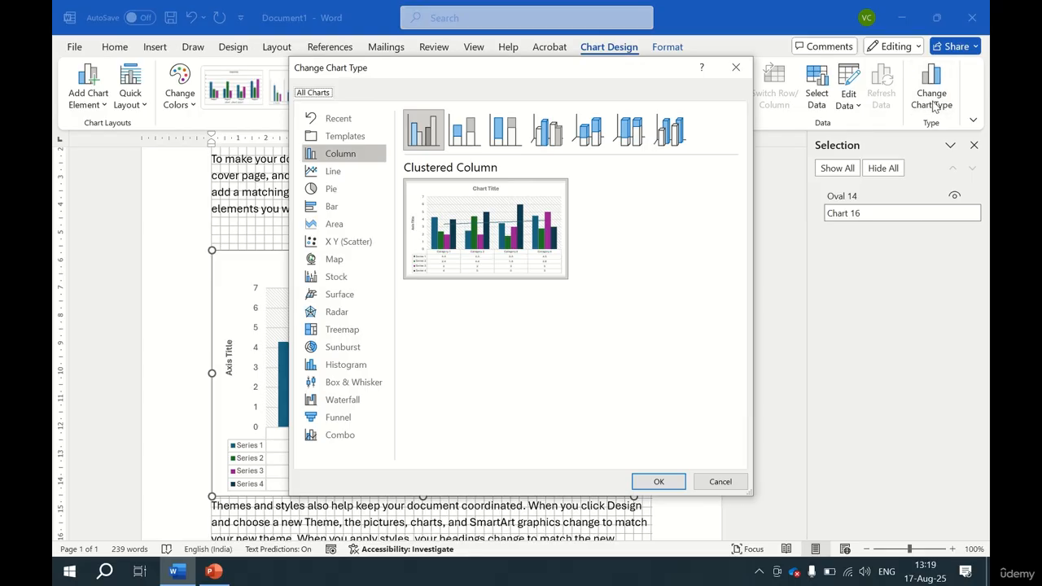
pyautogui.click(329, 176)
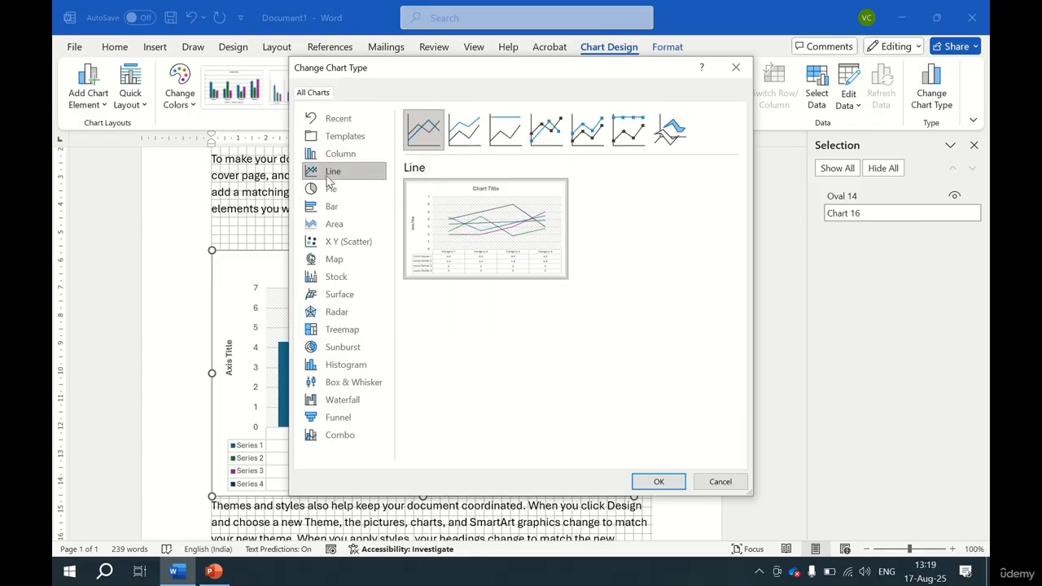
pyautogui.click(331, 189)
pyautogui.click(334, 206)
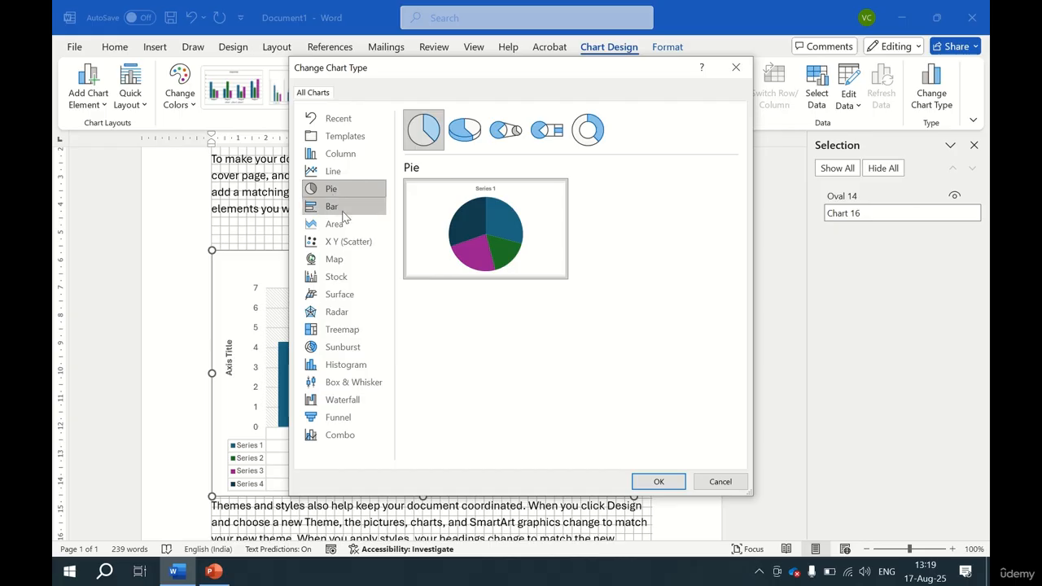
pyautogui.click(355, 232)
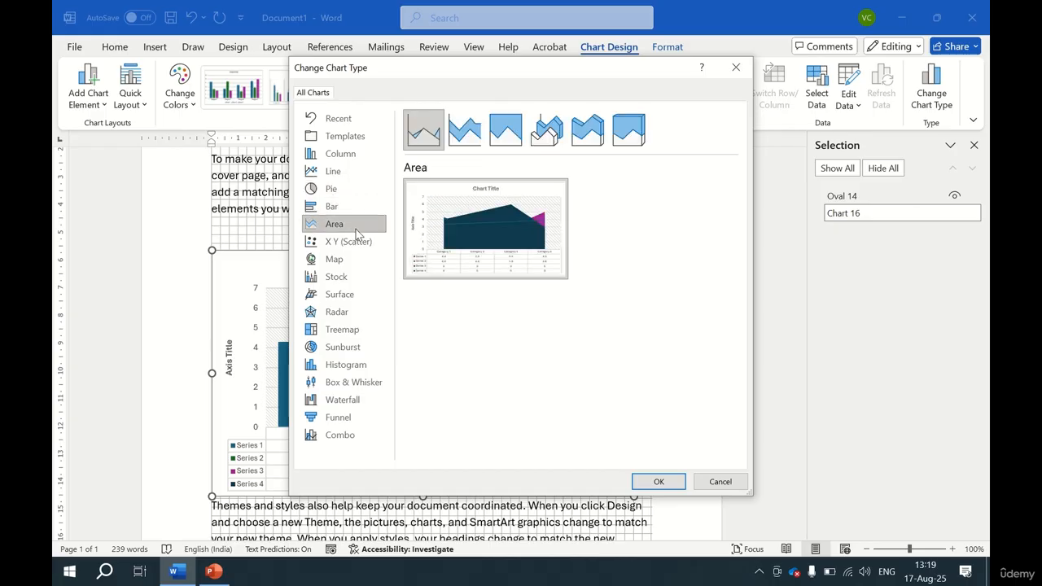
pyautogui.click(342, 175)
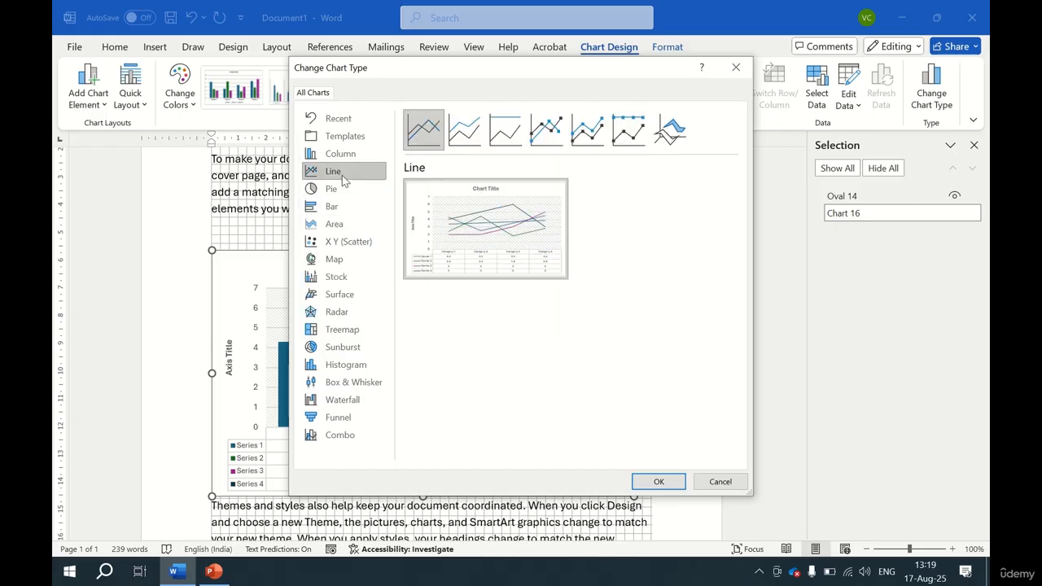
pyautogui.click(562, 145)
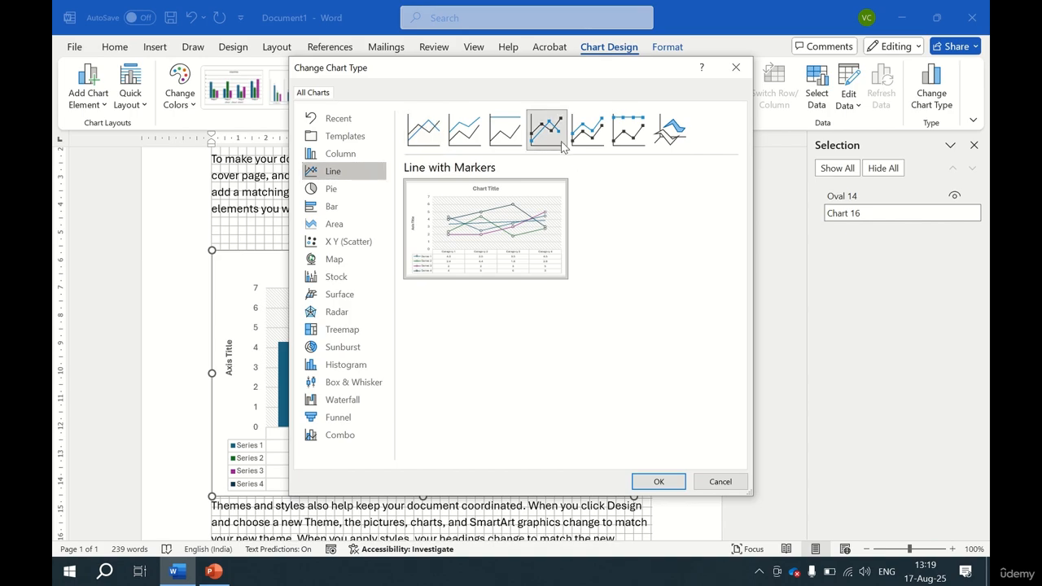
pyautogui.click(659, 483)
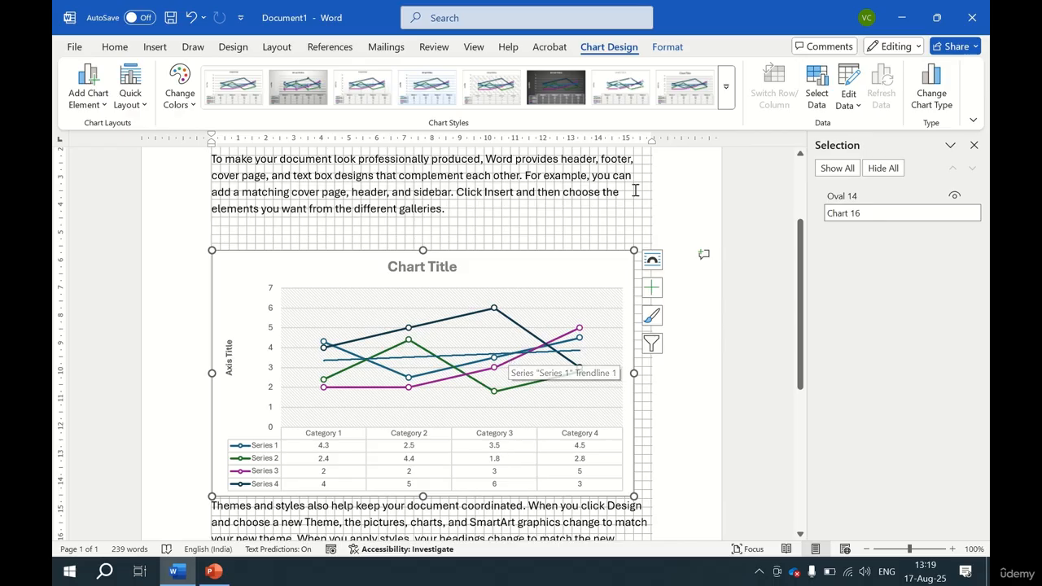
# Change the chart to a Combo chart with Series 1 and Series 2 plotted on the secondary axis.
pyautogui.click(936, 94)
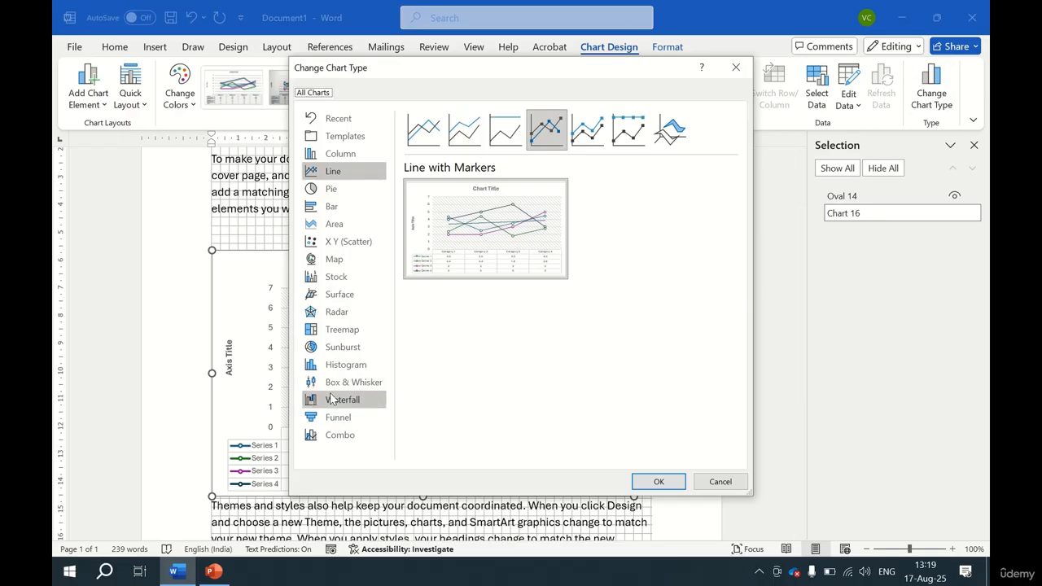
pyautogui.click(352, 439)
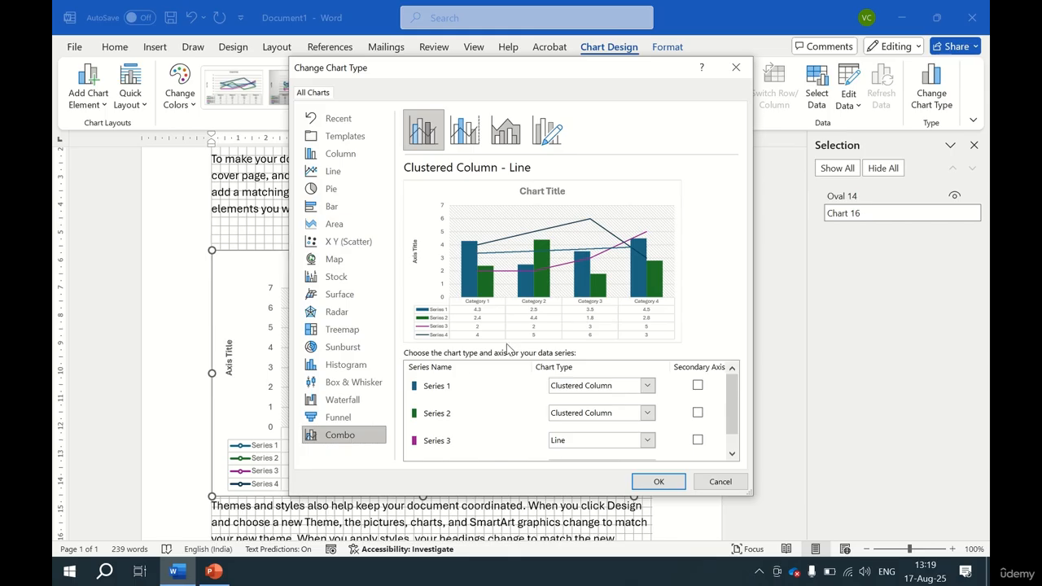
pyautogui.click(698, 387)
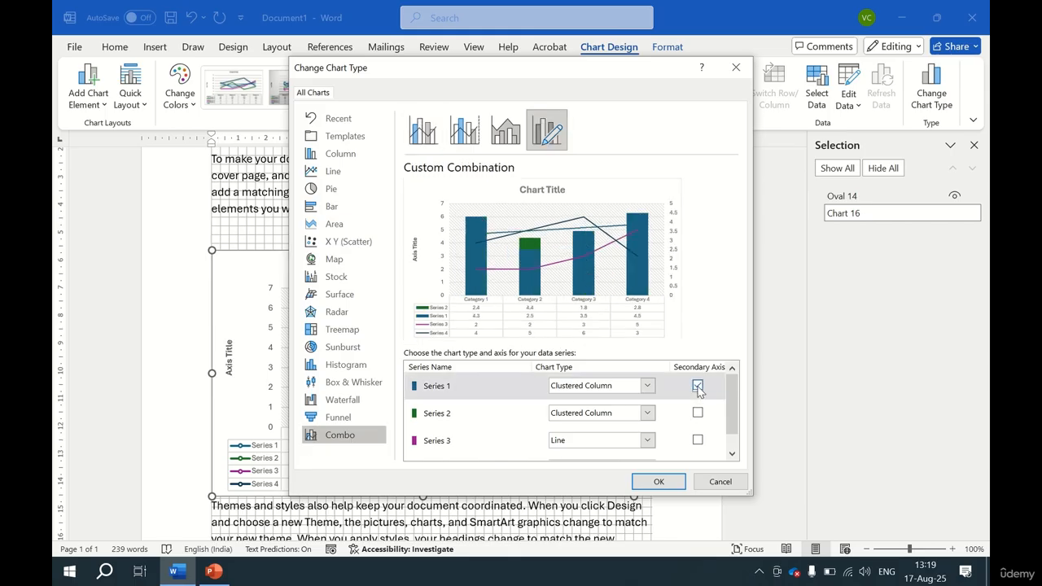
pyautogui.click(697, 414)
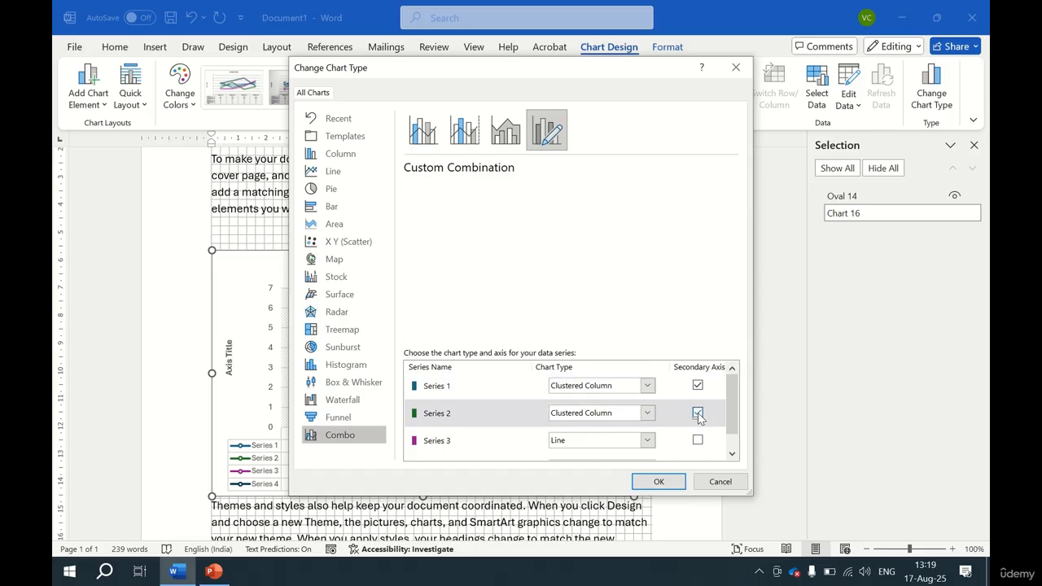
pyautogui.click(659, 482)
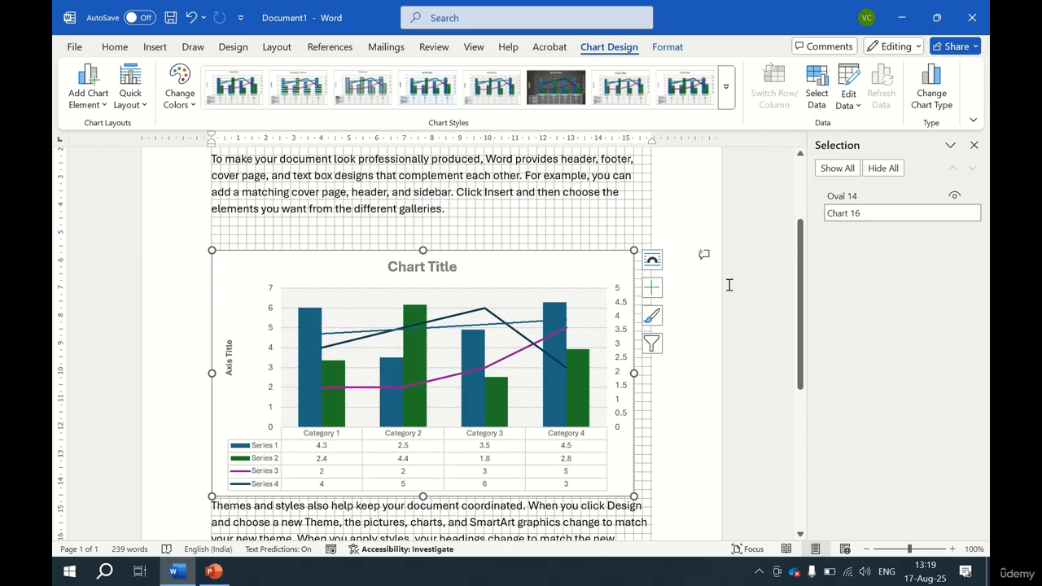
# Place the cursor after the second paragraph and insert a screen clipping of the PowerPoint window's upper-left area.
pyautogui.click(155, 47)
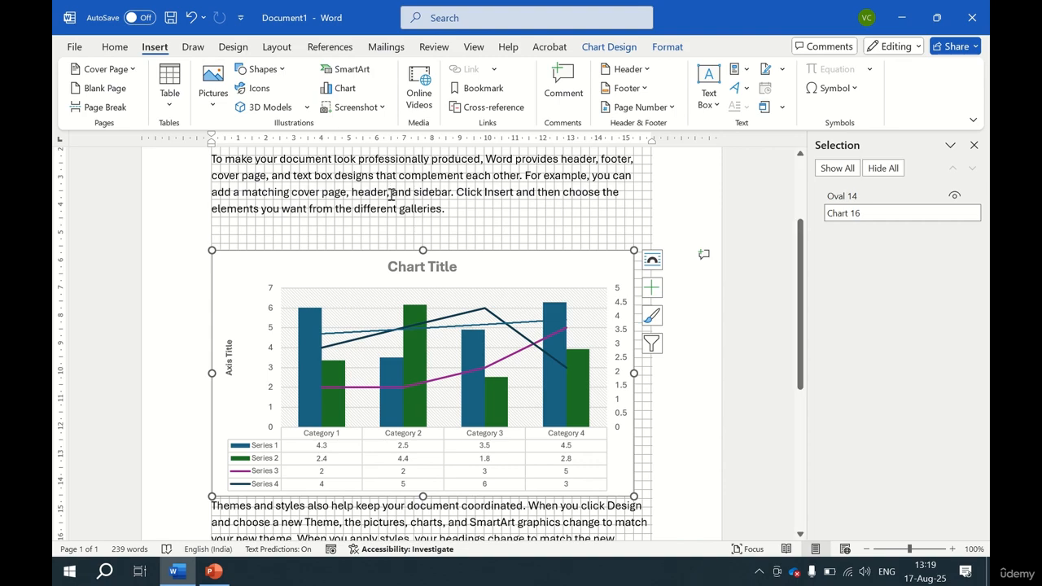
pyautogui.hotkey('alt', 'Tab')
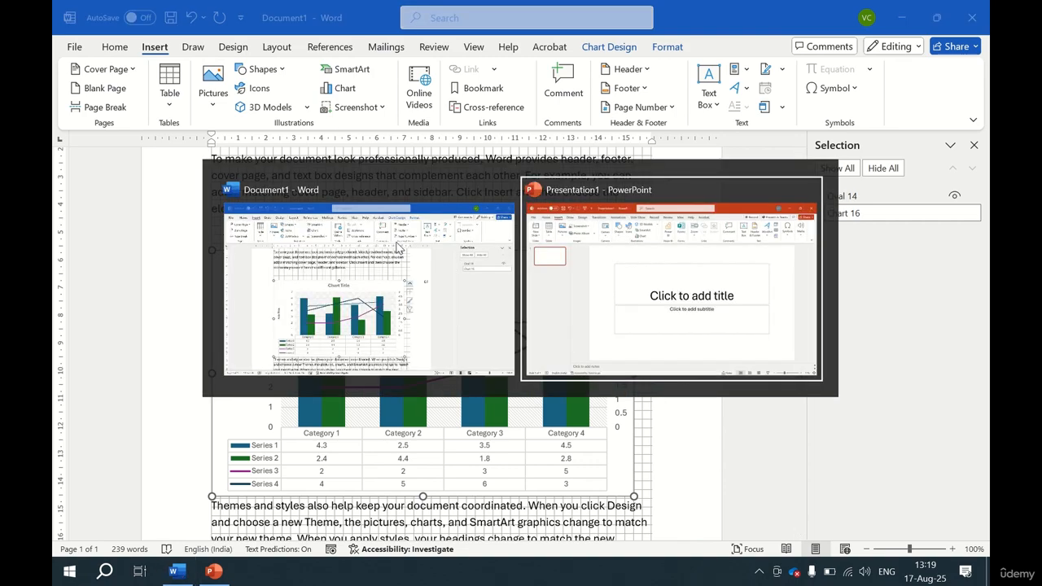
pyautogui.click(399, 248)
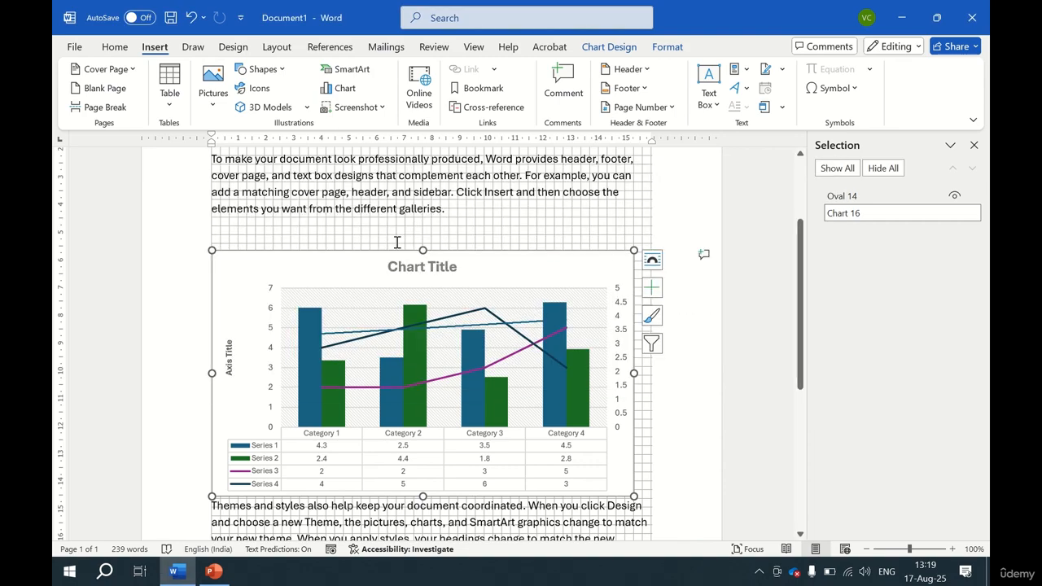
pyautogui.click(459, 200)
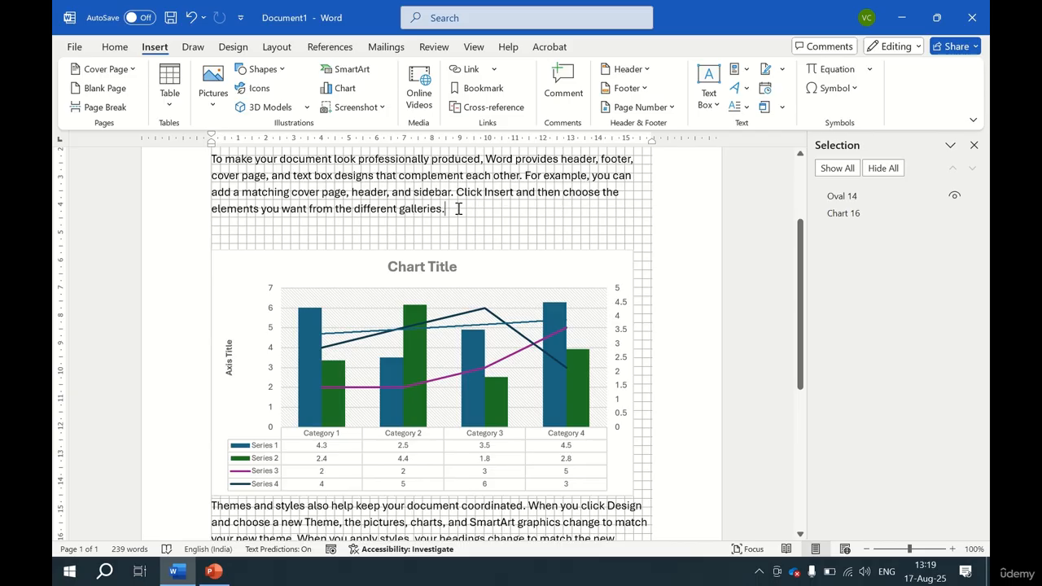
pyautogui.click(377, 109)
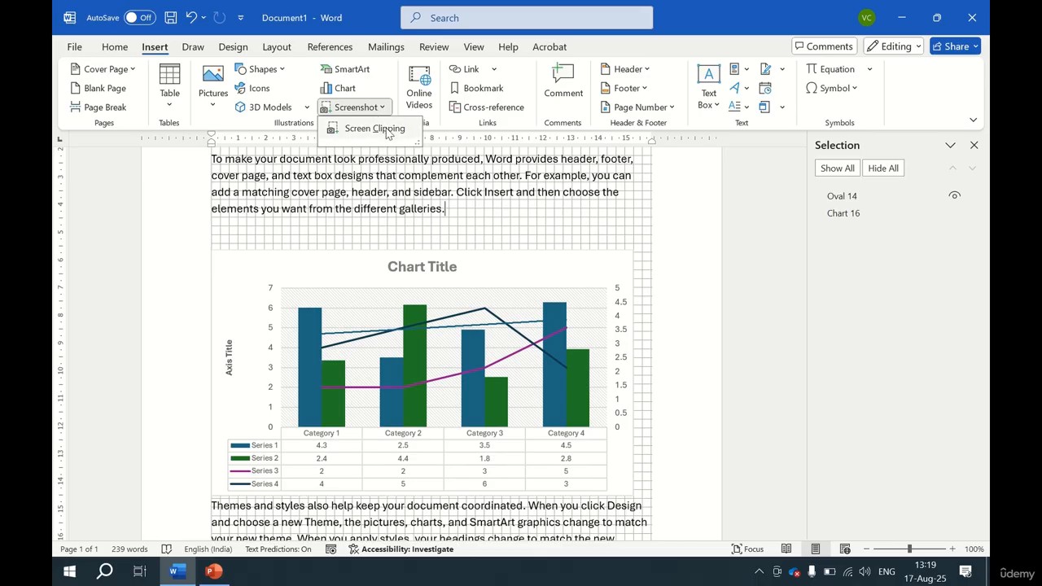
pyautogui.click(460, 205)
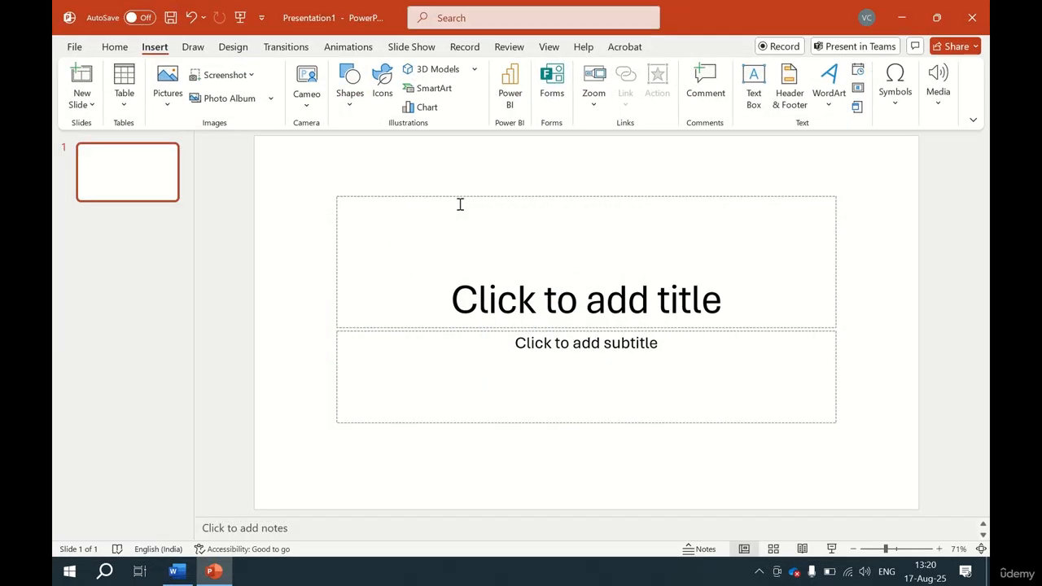
pyautogui.hotkey('alt', 'Tab')
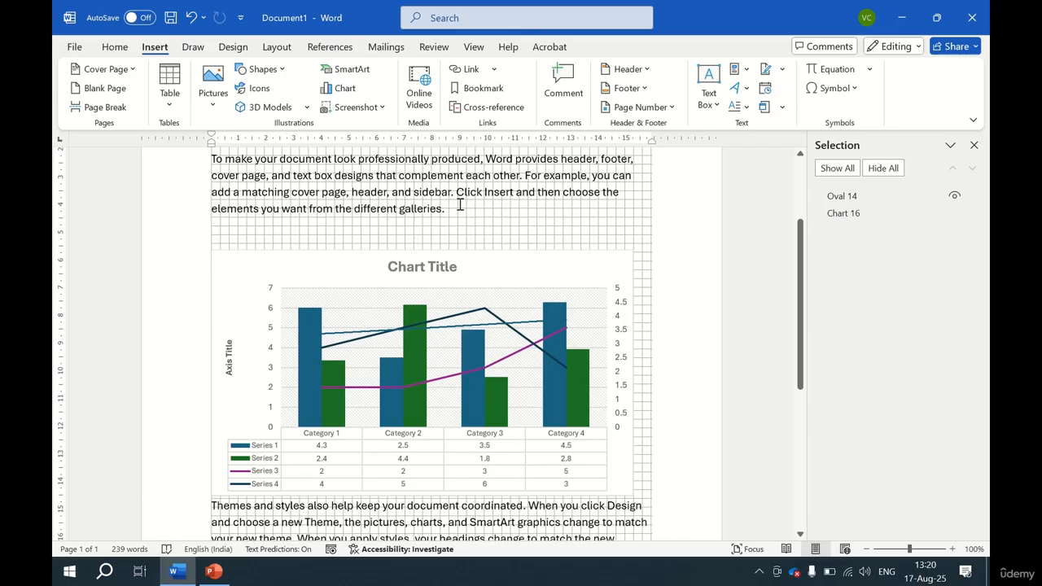
pyautogui.click(373, 111)
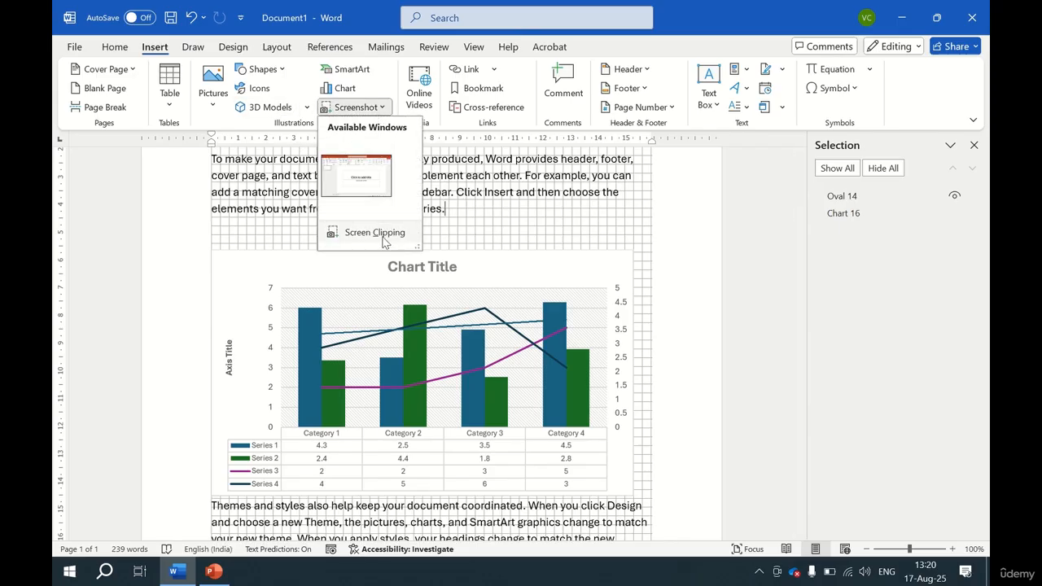
pyautogui.click(383, 239)
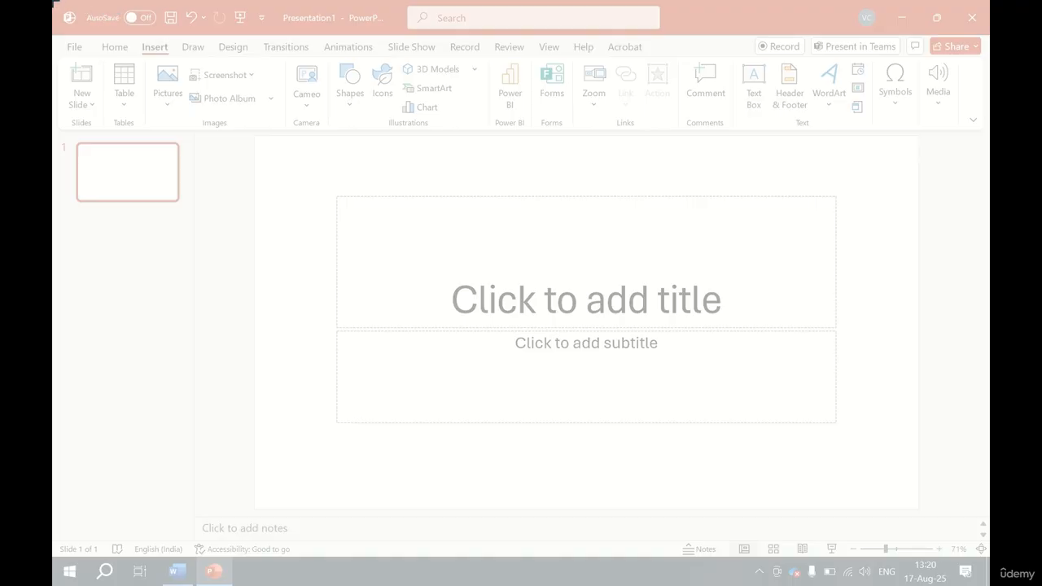
pyautogui.moveTo(55, 4); pyautogui.dragTo(723, 320)
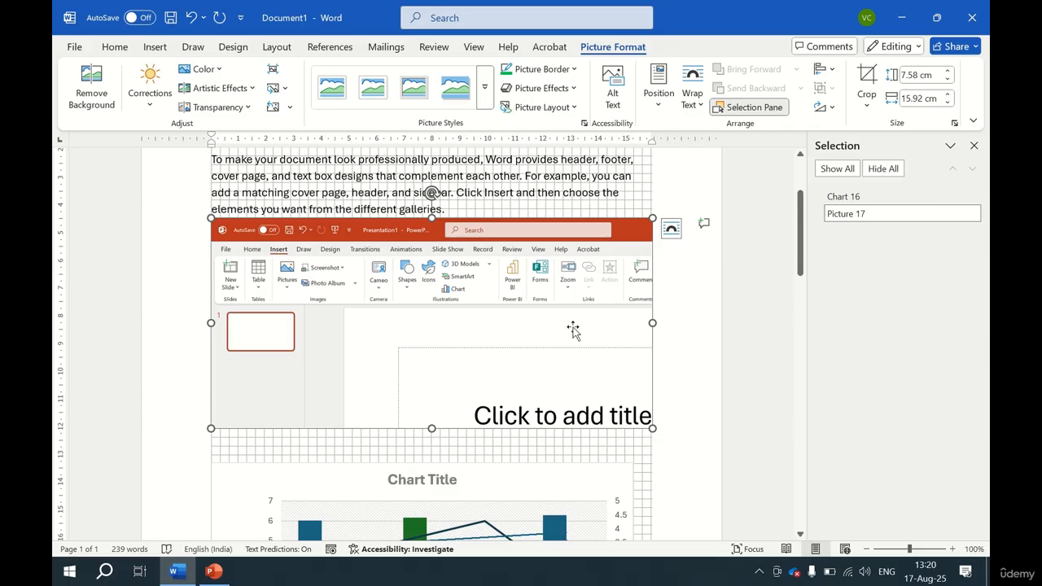
pyautogui.scroll(-4, 573, 328)
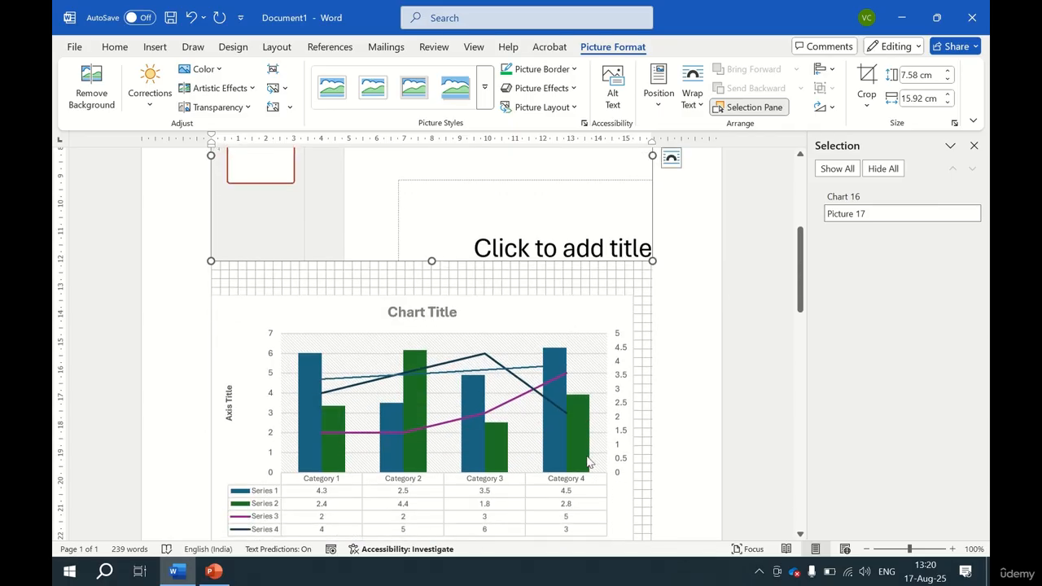
pyautogui.scroll(5, 592, 456)
pyautogui.click(271, 273)
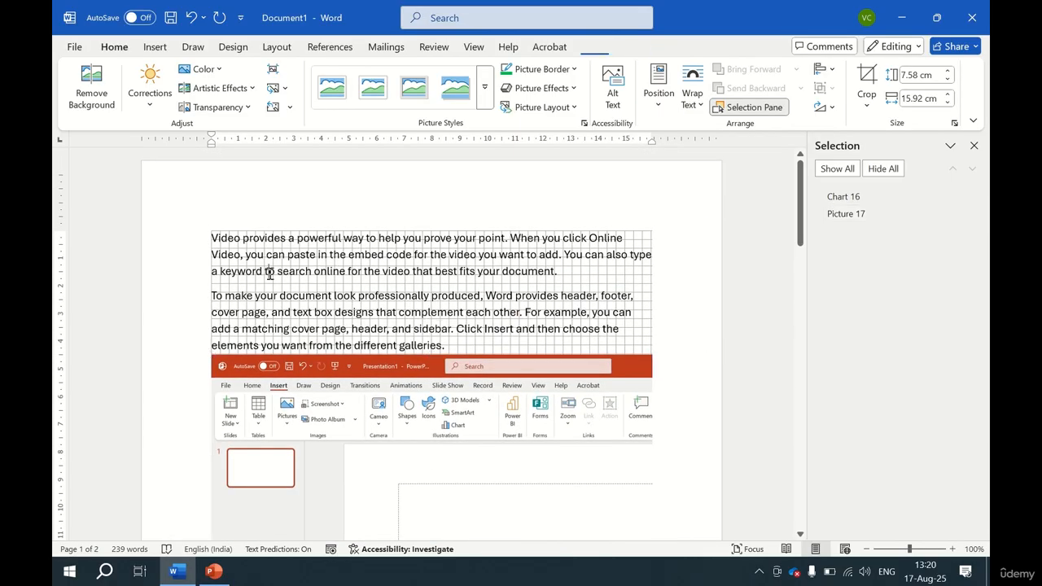
# Try inserting a screen clipping of the desktop icons after the first paragraph, then delete it.
pyautogui.click(583, 273)
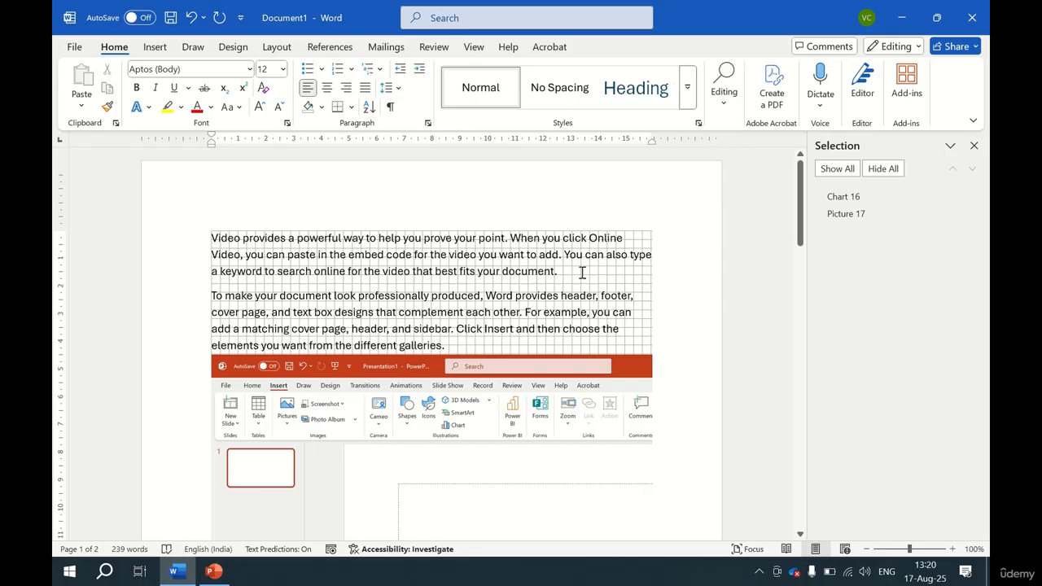
pyautogui.press('super+d')
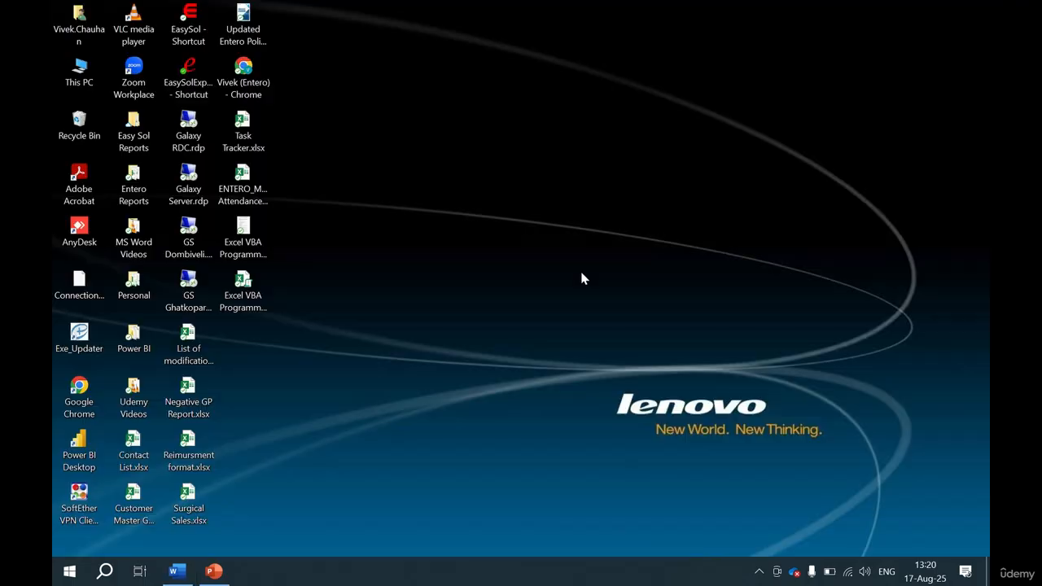
pyautogui.hotkey('alt', 'Tab')
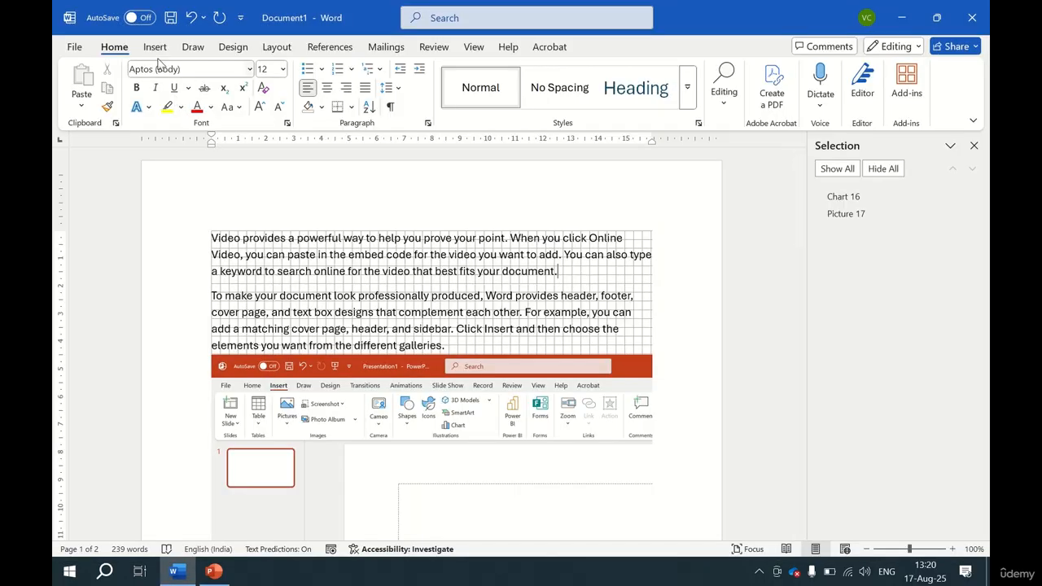
pyautogui.click(155, 51)
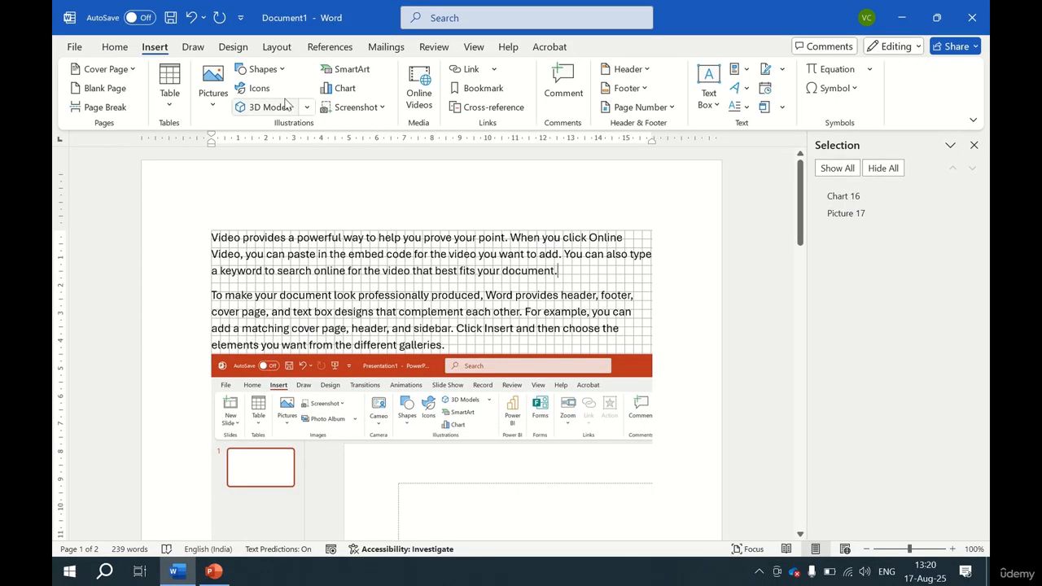
pyautogui.click(381, 108)
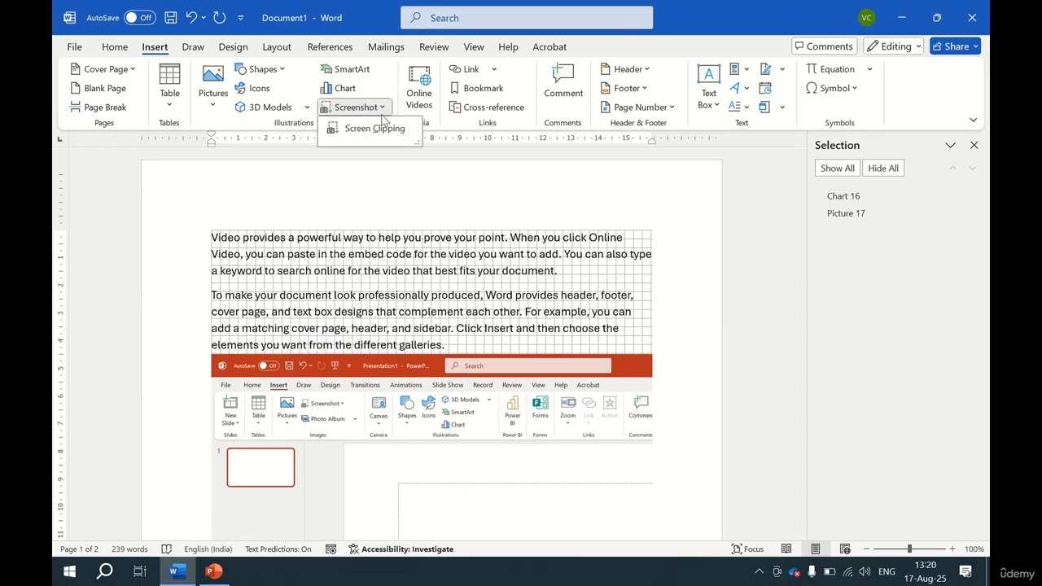
pyautogui.click(383, 128)
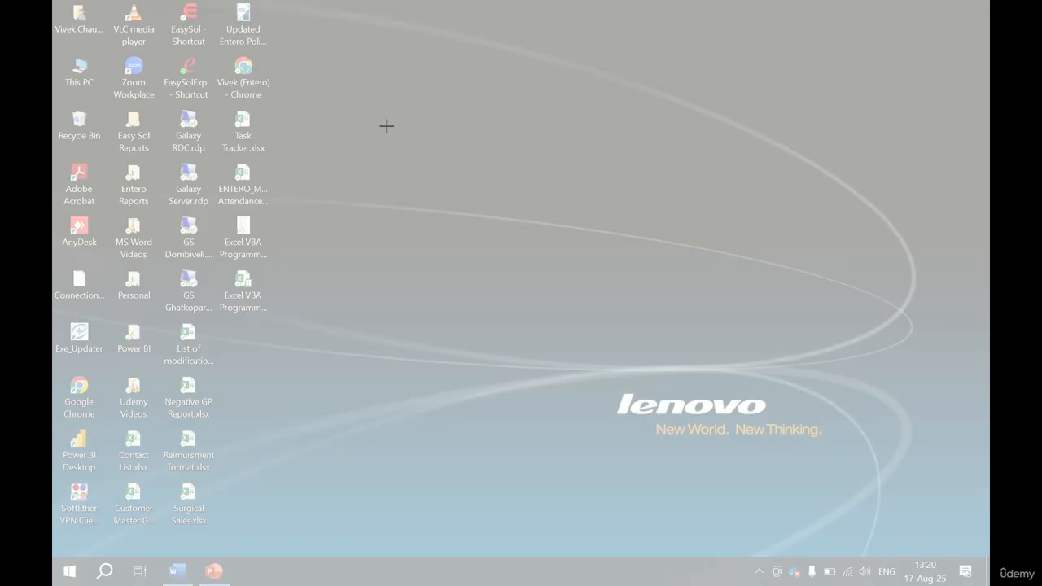
pyautogui.moveTo(304, 48); pyautogui.dragTo(200, 351)
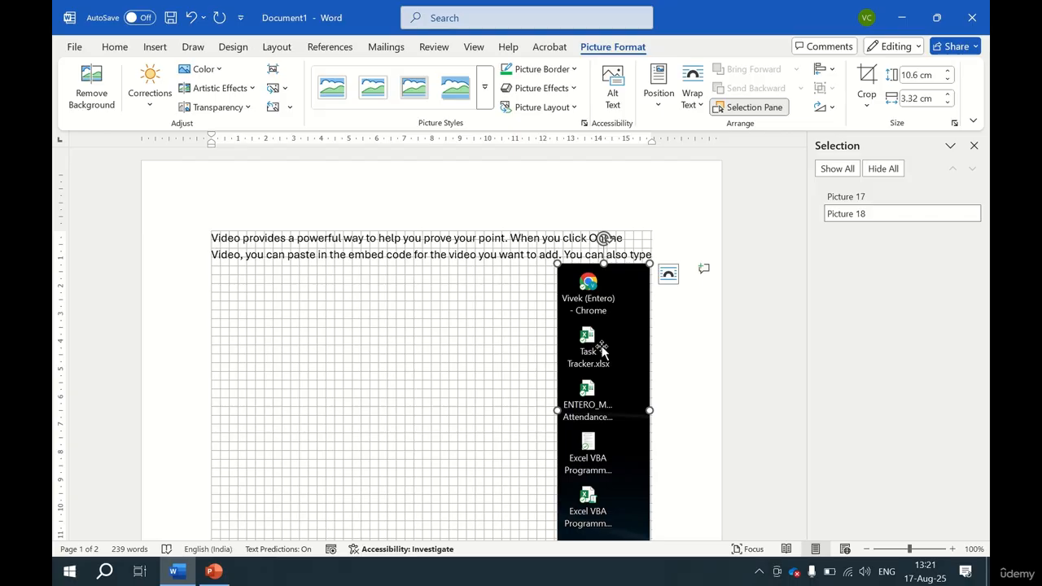
pyautogui.press('Delete')
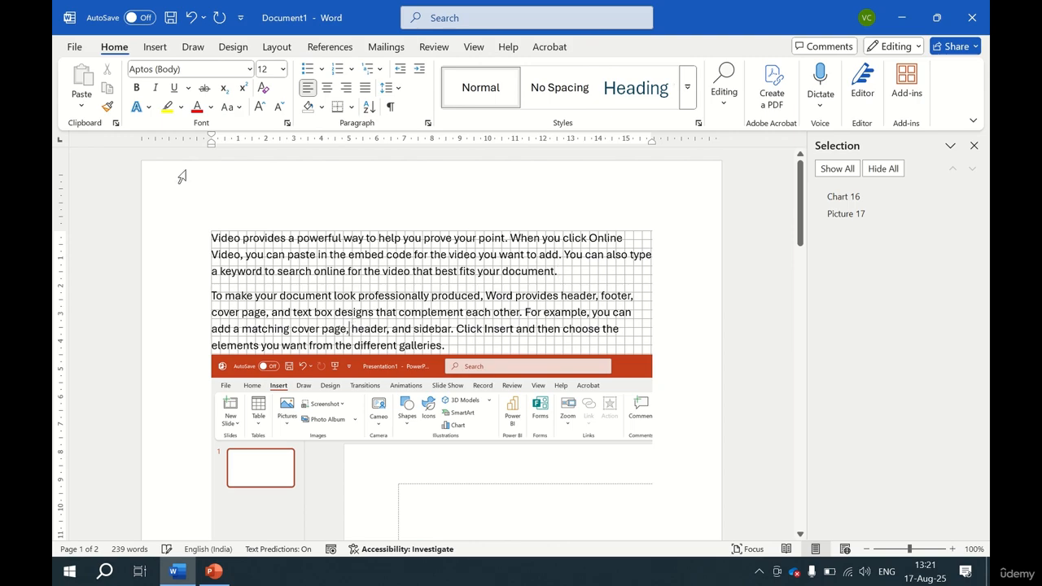
pyautogui.click(158, 48)
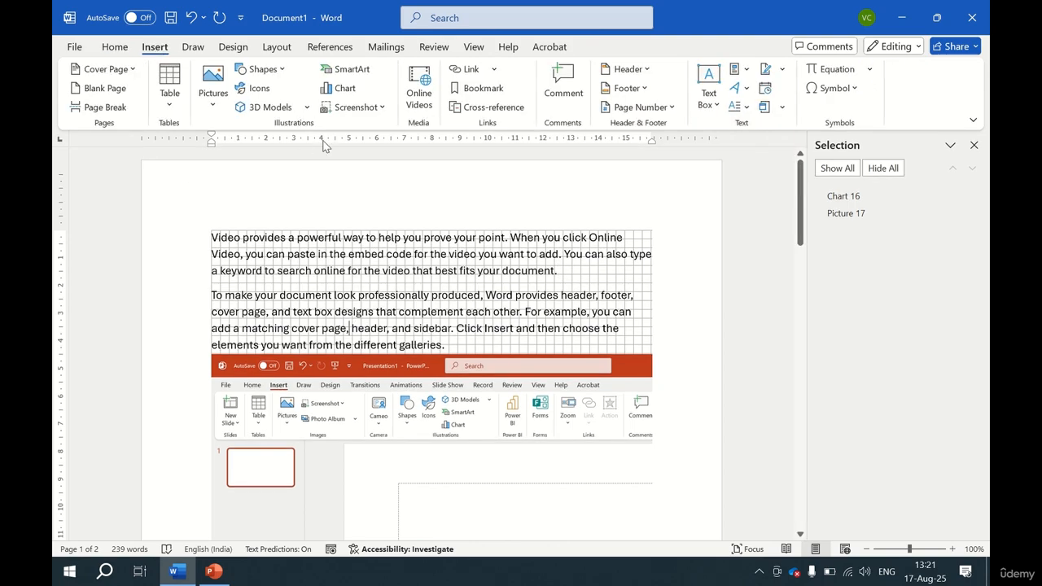